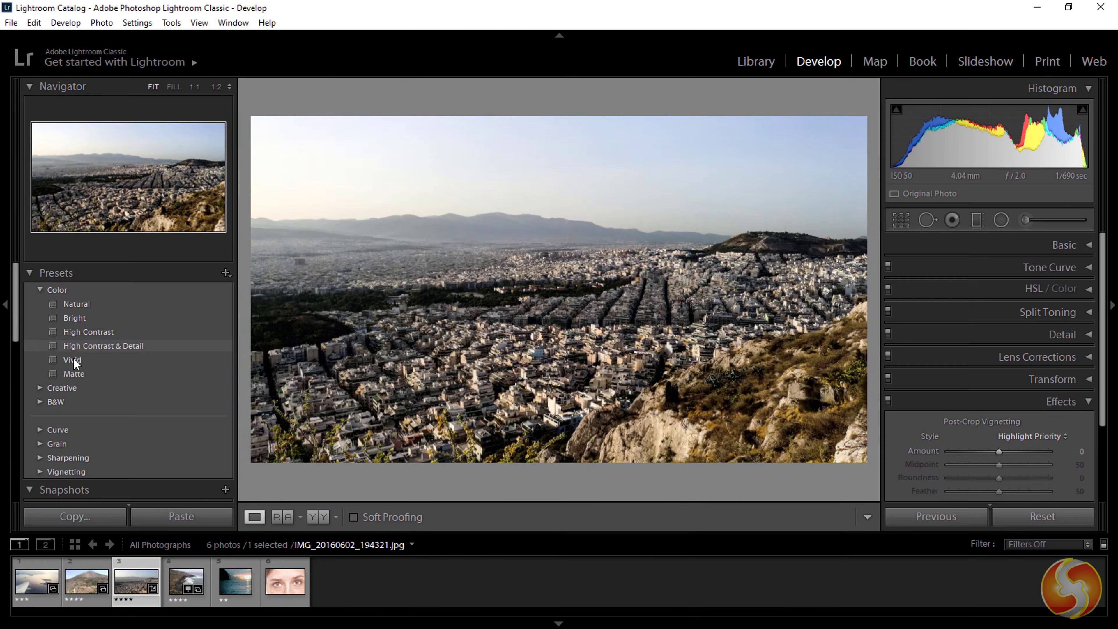
- Apply the Creative > Warm Contrast preset to the city panorama photo
click(40, 389)
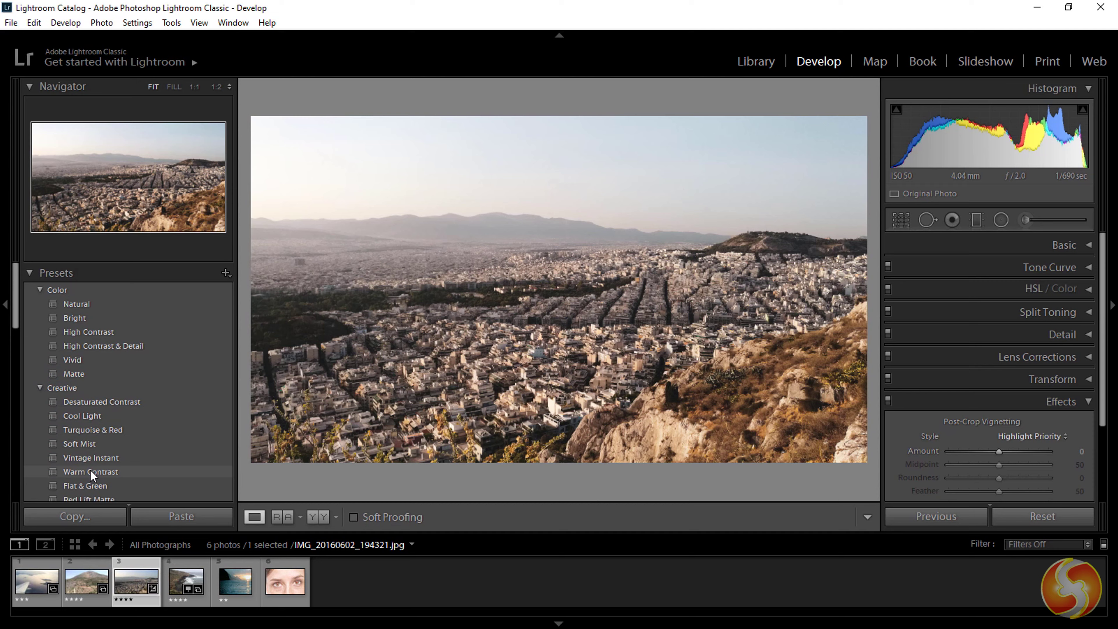
click(90, 470)
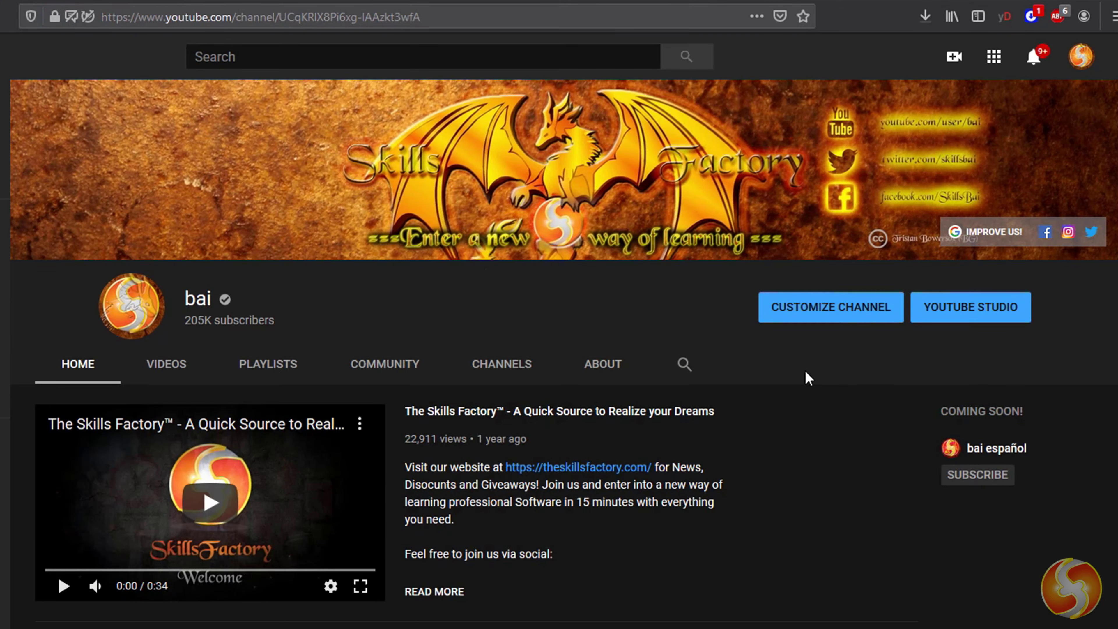
- Scroll down the page until the Discounts section of theskillsfactory.com is in view
scroll(825, 391, down, 8)
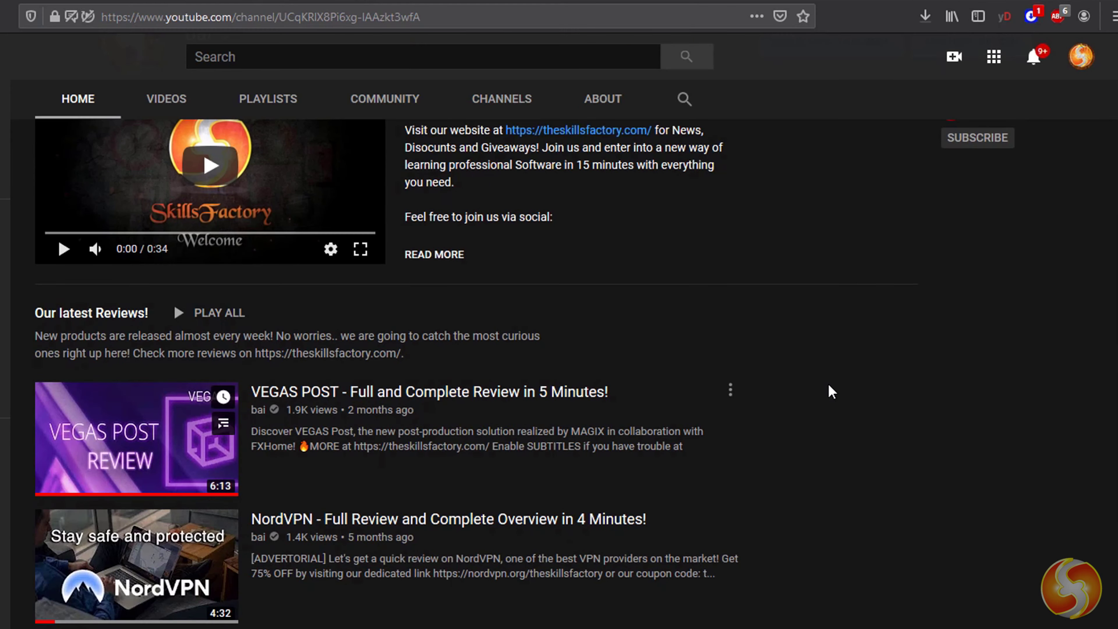
scroll(828, 383, down, 4)
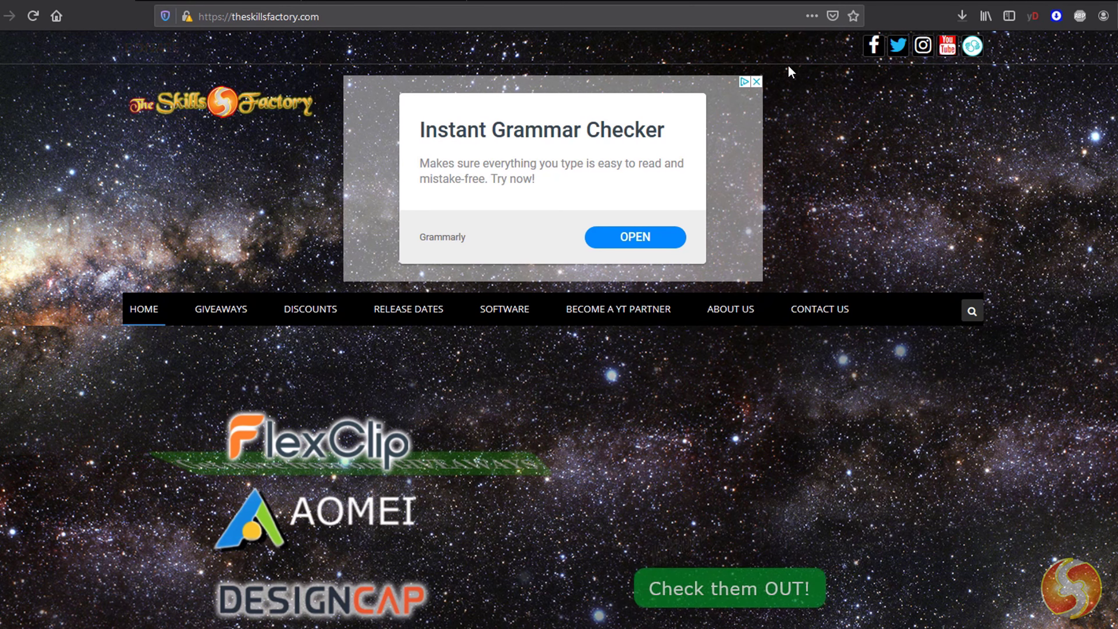
scroll(780, 144, down, 6)
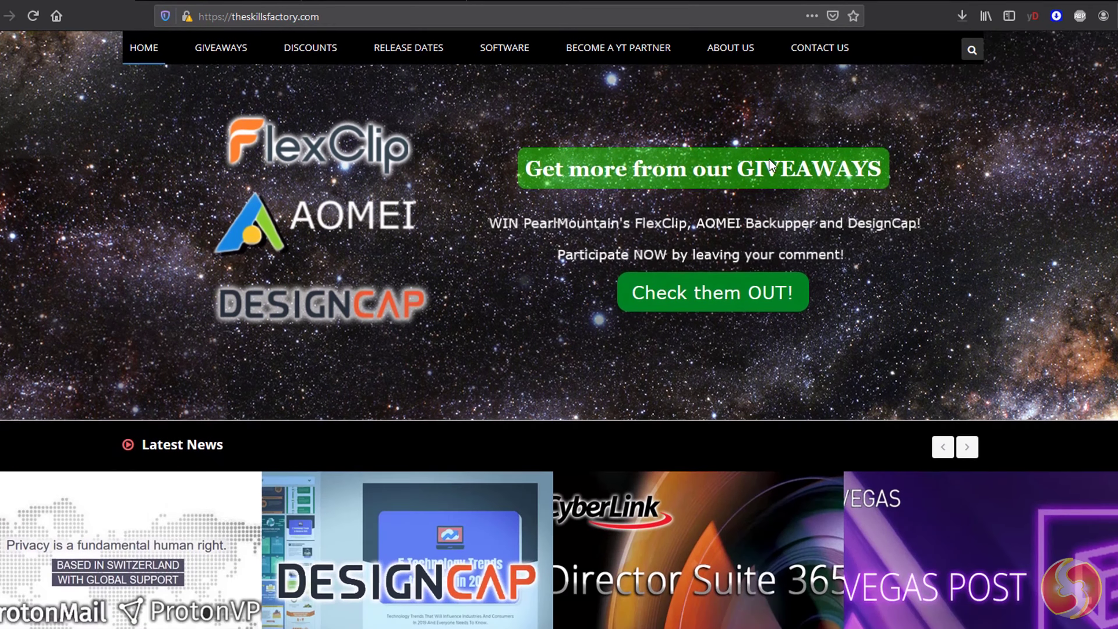
scroll(770, 165, down, 10)
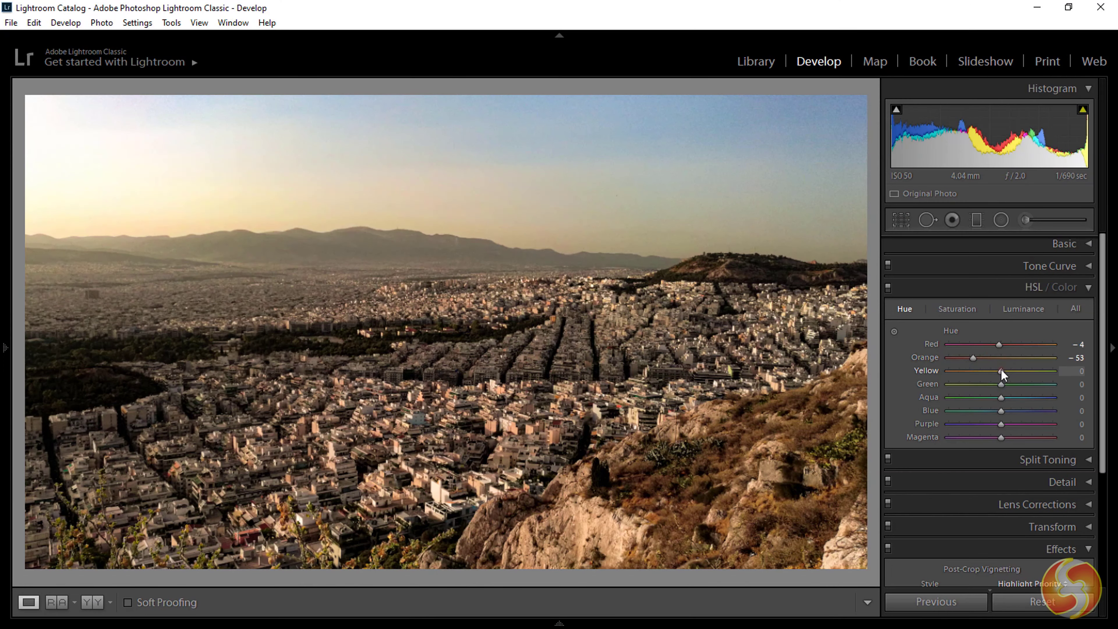
- Set yellow hue to +77 and vibrance to −14, comparing top/bottom and side-by-side Before/After views
mouse_move(1001, 373)
mouse_down()
mouse_move(1041, 376)
mouse_move(1001, 386)
mouse_up()
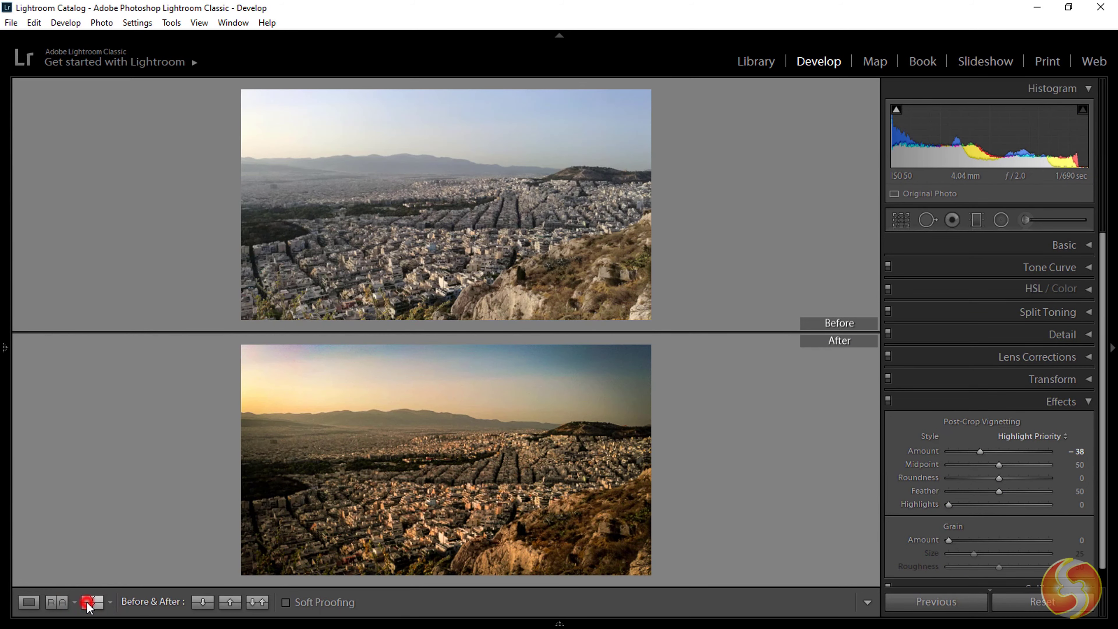
click(88, 603)
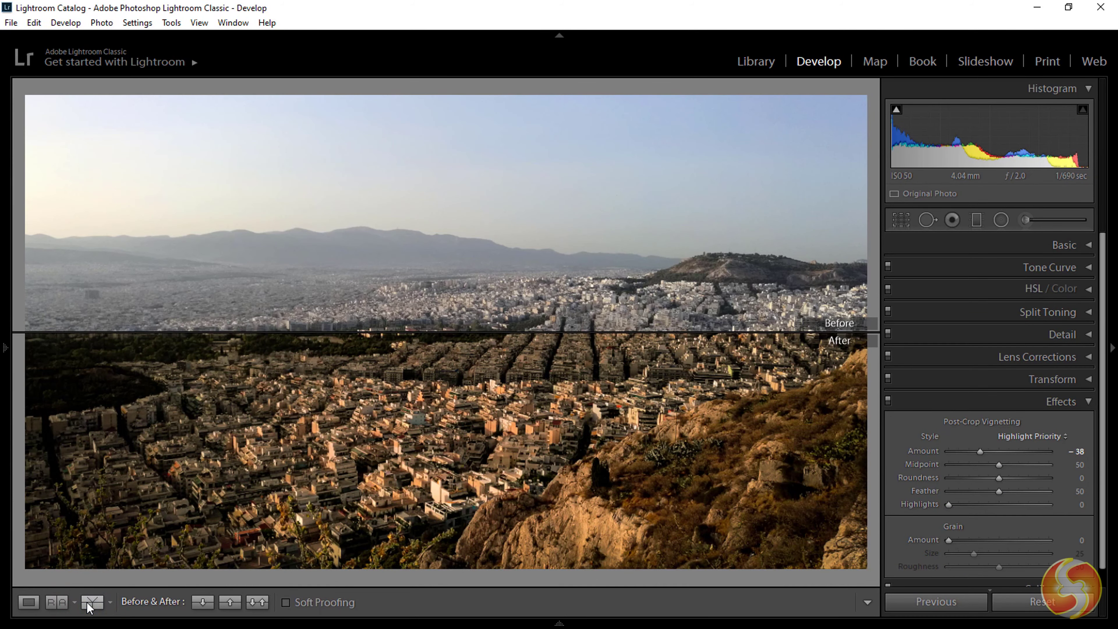
click(86, 602)
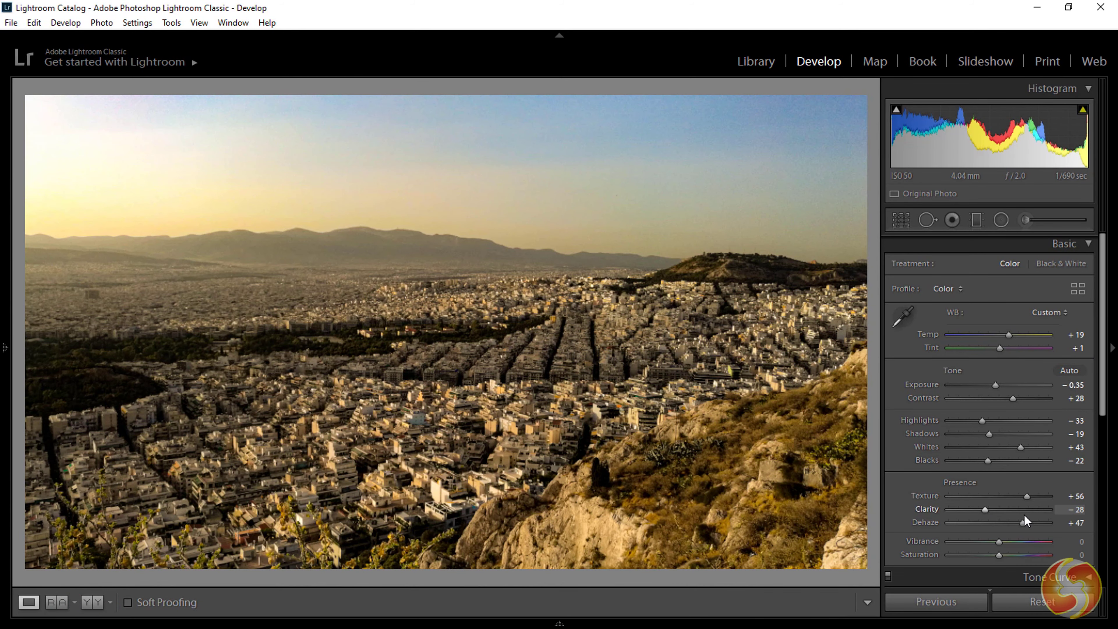
mouse_move(1000, 542)
mouse_down()
mouse_move(976, 540)
mouse_move(1015, 537)
mouse_move(994, 537)
mouse_move(986, 557)
mouse_move(1013, 556)
mouse_up()
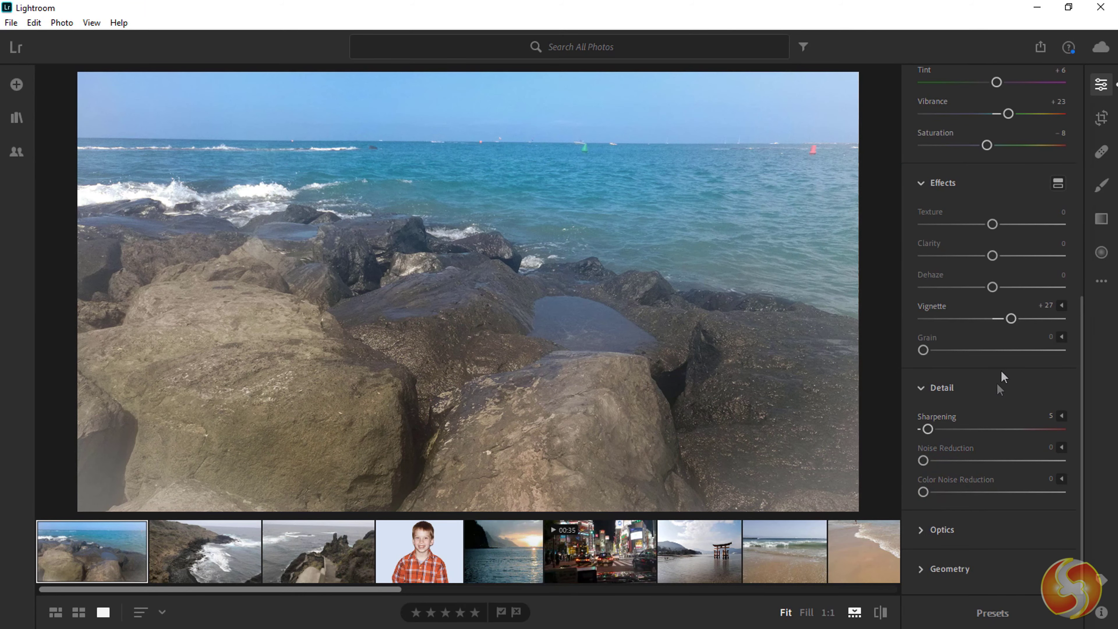
- Step through the Crop, Healing Brush, Brush, Linear and Radial Gradient tools, then open the ... menu
click(1102, 118)
click(1101, 151)
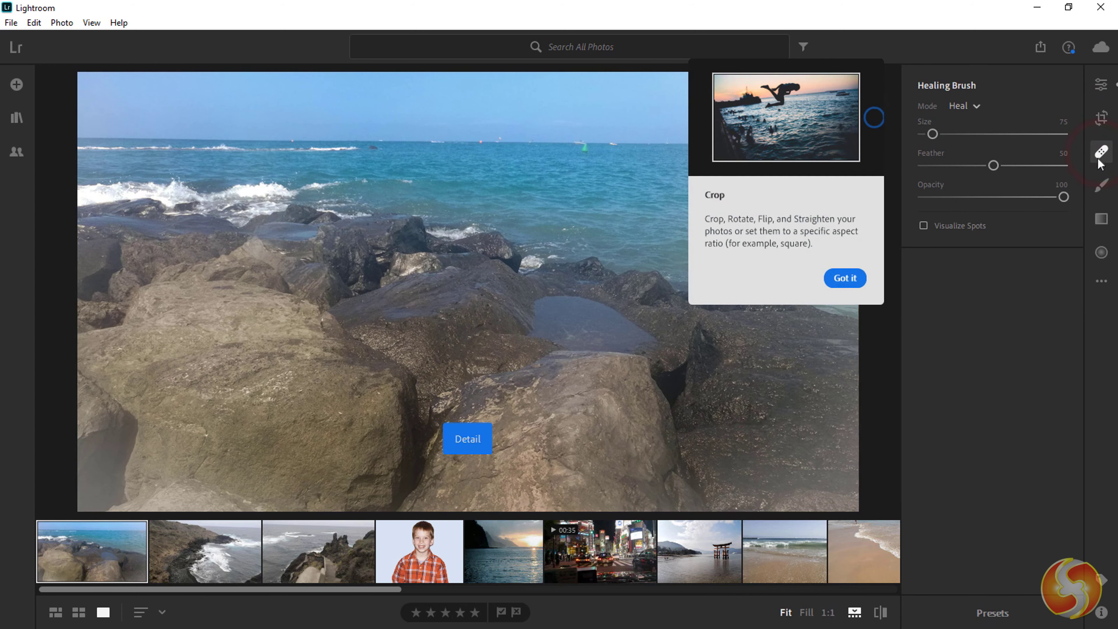
click(1100, 186)
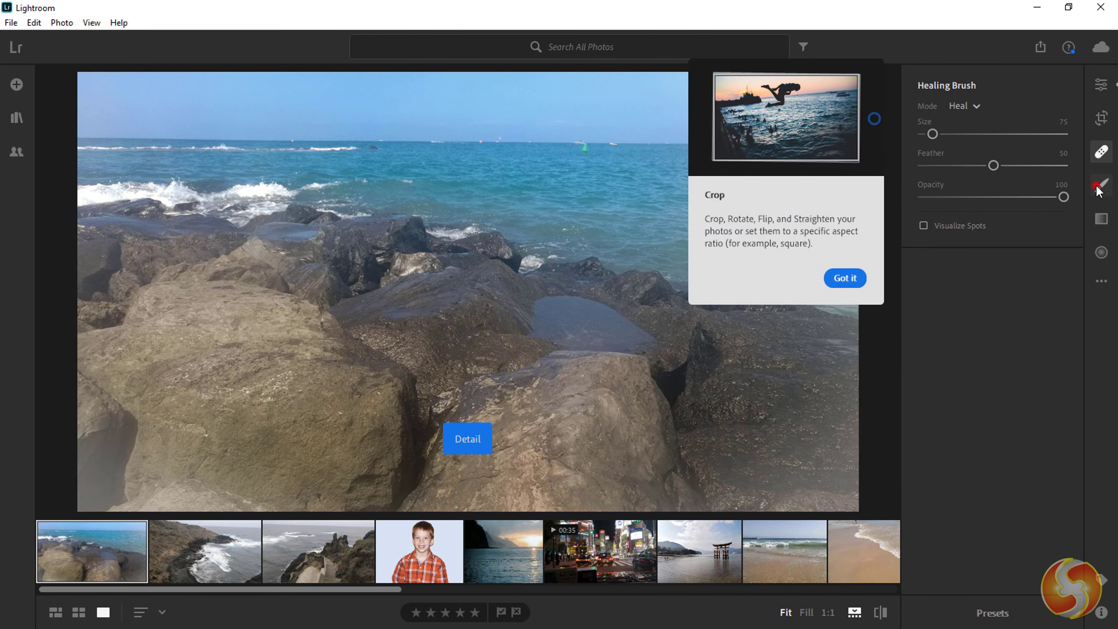
click(1102, 219)
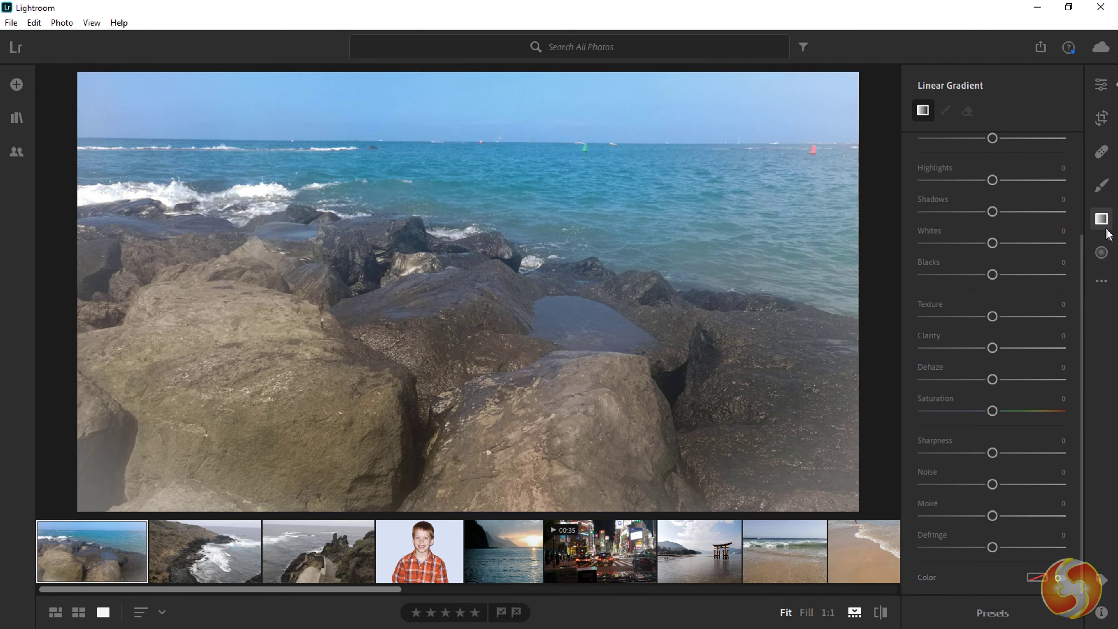
click(1101, 252)
click(1105, 285)
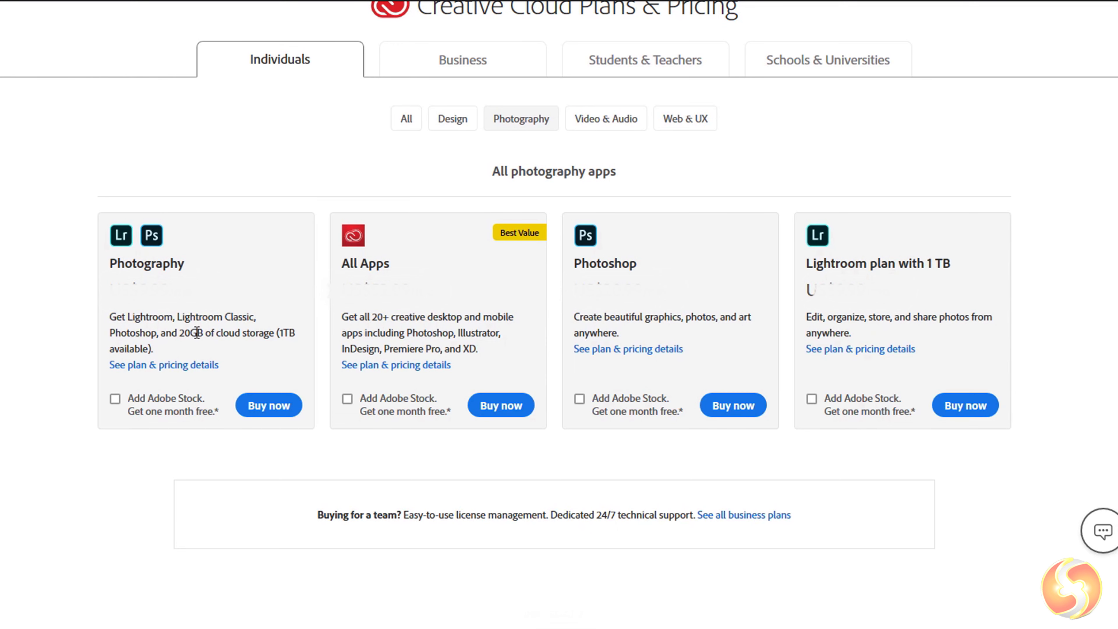
- Open the Photography plan's 'See plan & pricing details' link
click(185, 365)
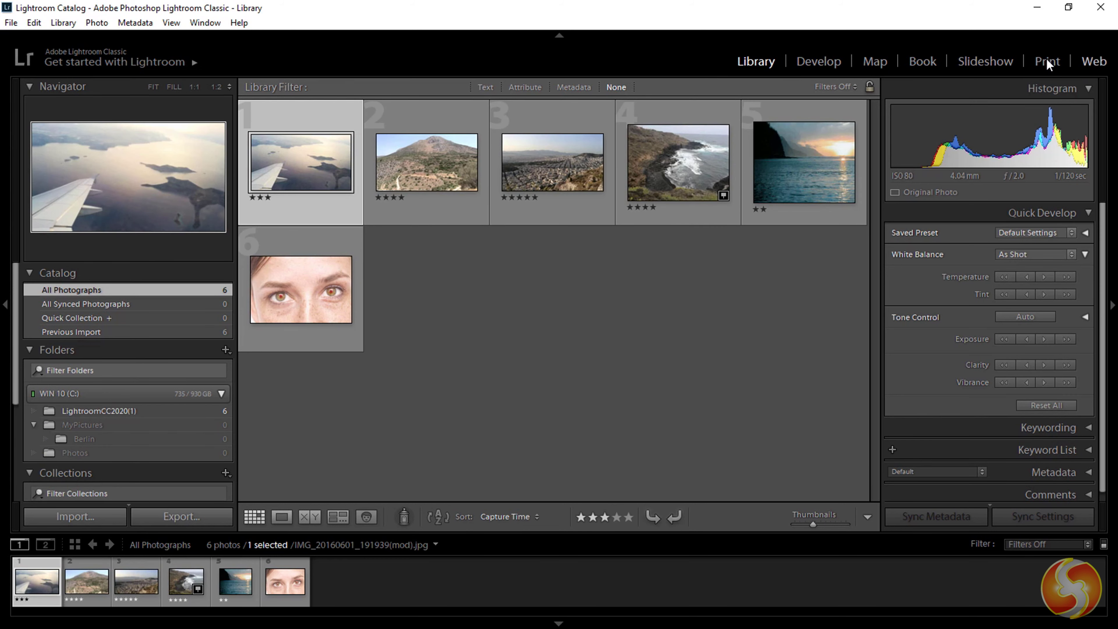
- Open the airplane-wing photo in Develop and collapse both the left and right side panels
click(816, 61)
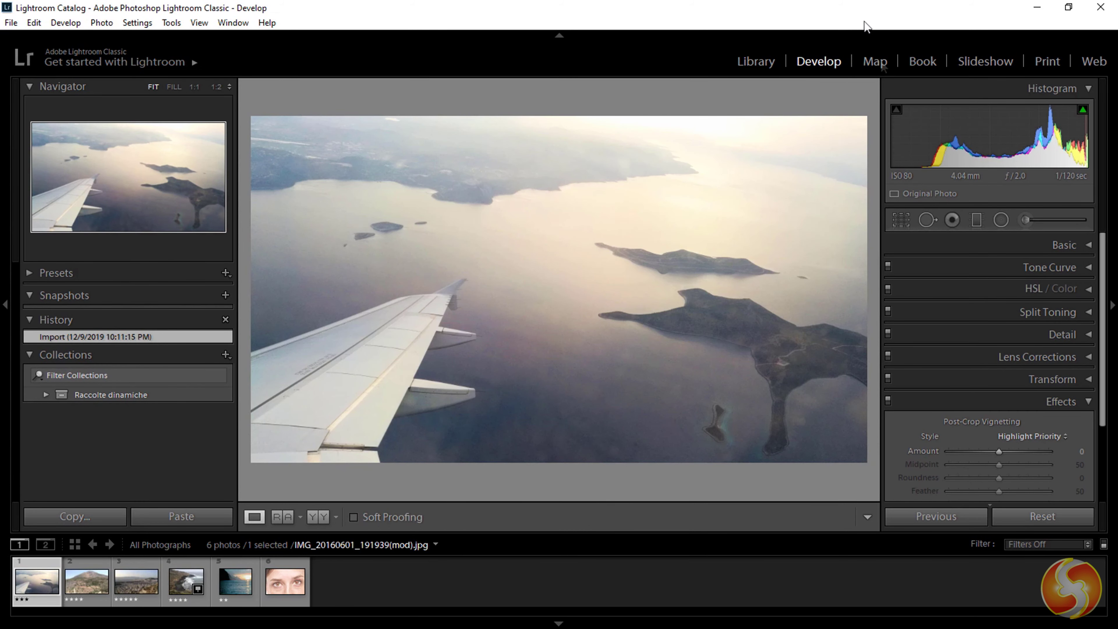
click(878, 61)
click(4, 304)
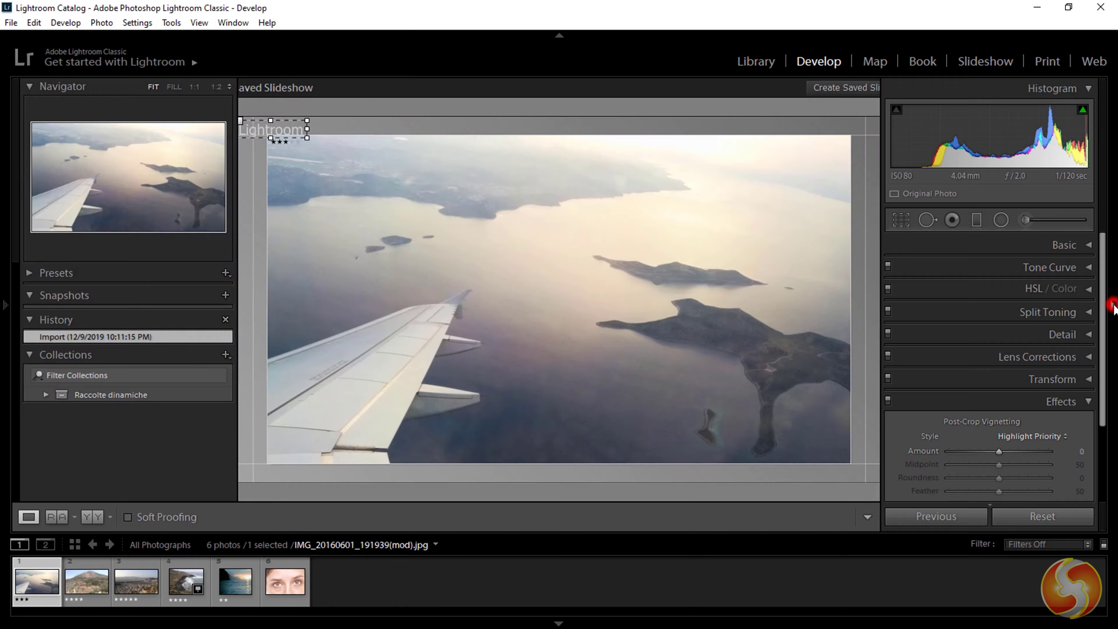
click(1112, 304)
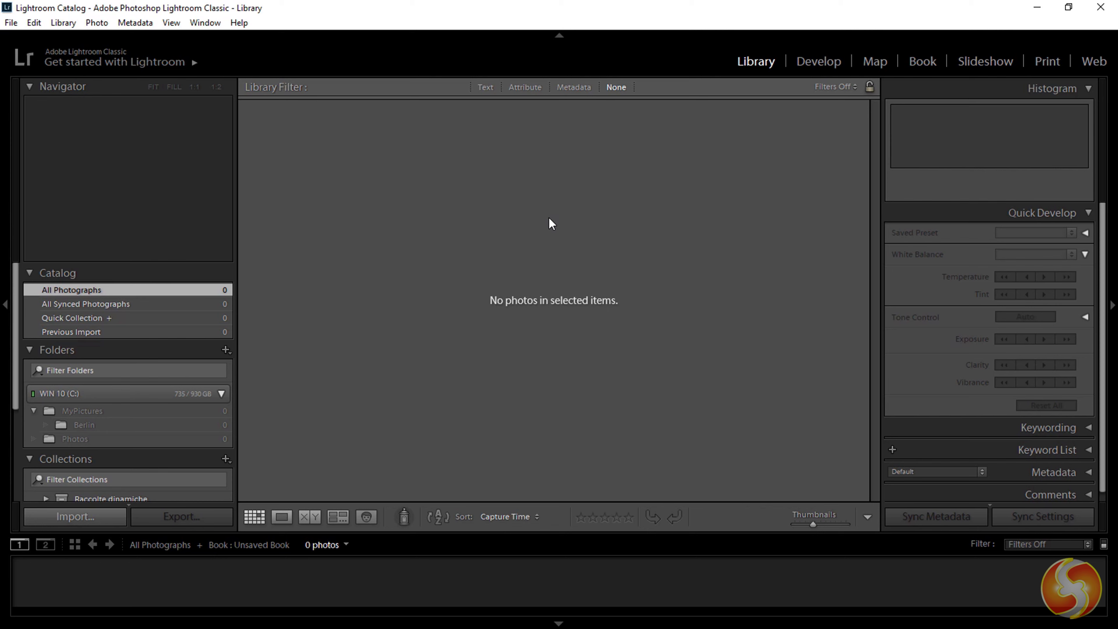
- Start an import and pick LightroomCC2020(1) as the source, after previewing MAC samples and MyPictures
click(91, 519)
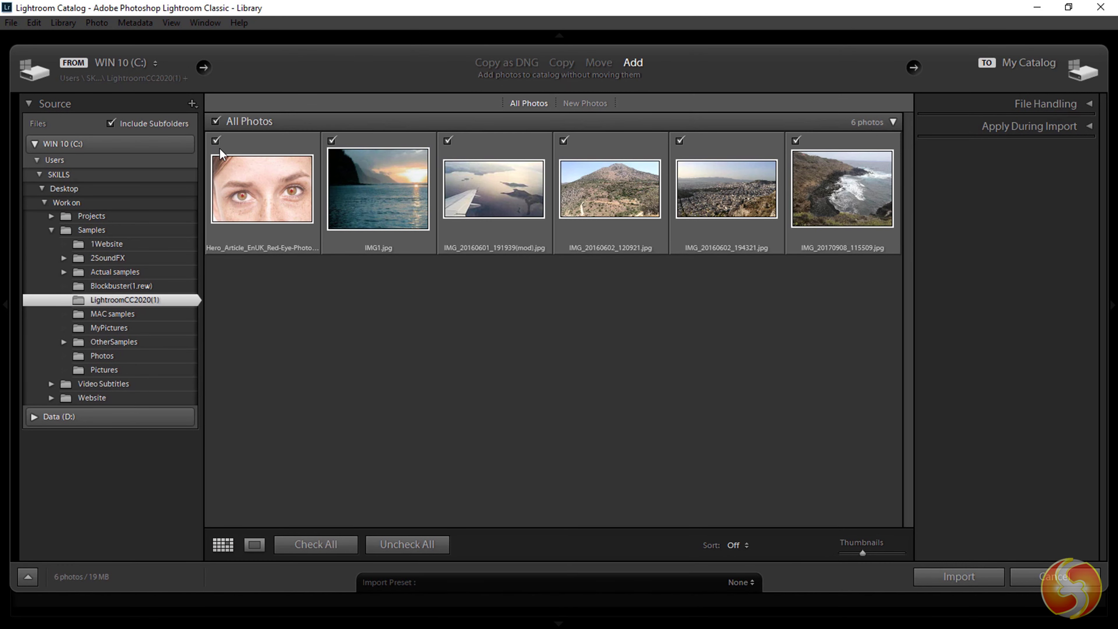
click(142, 316)
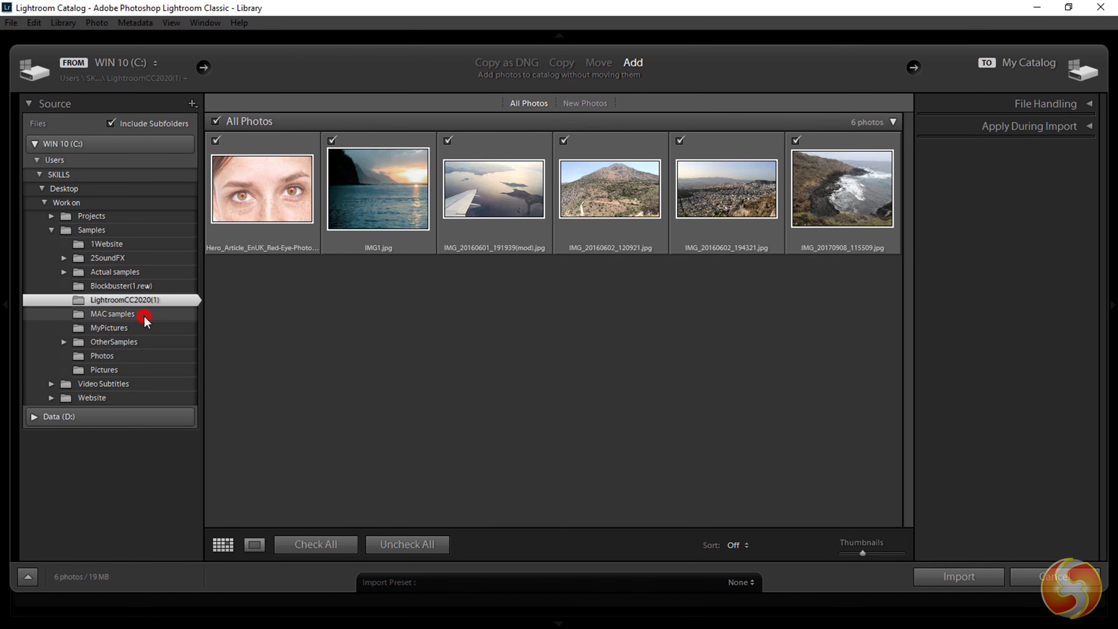
click(146, 328)
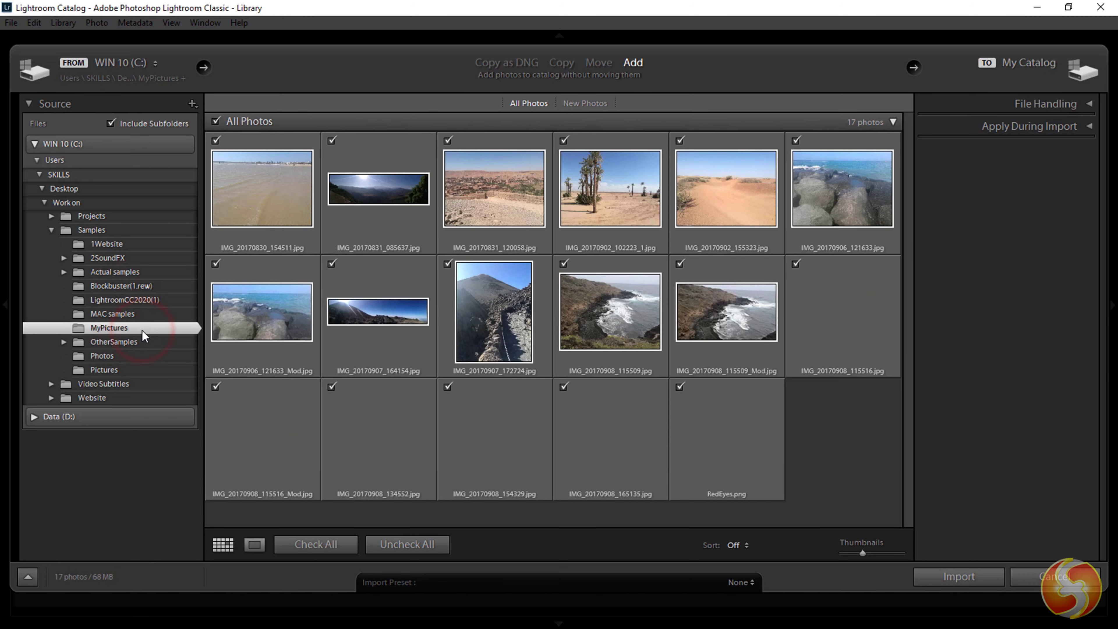
click(150, 301)
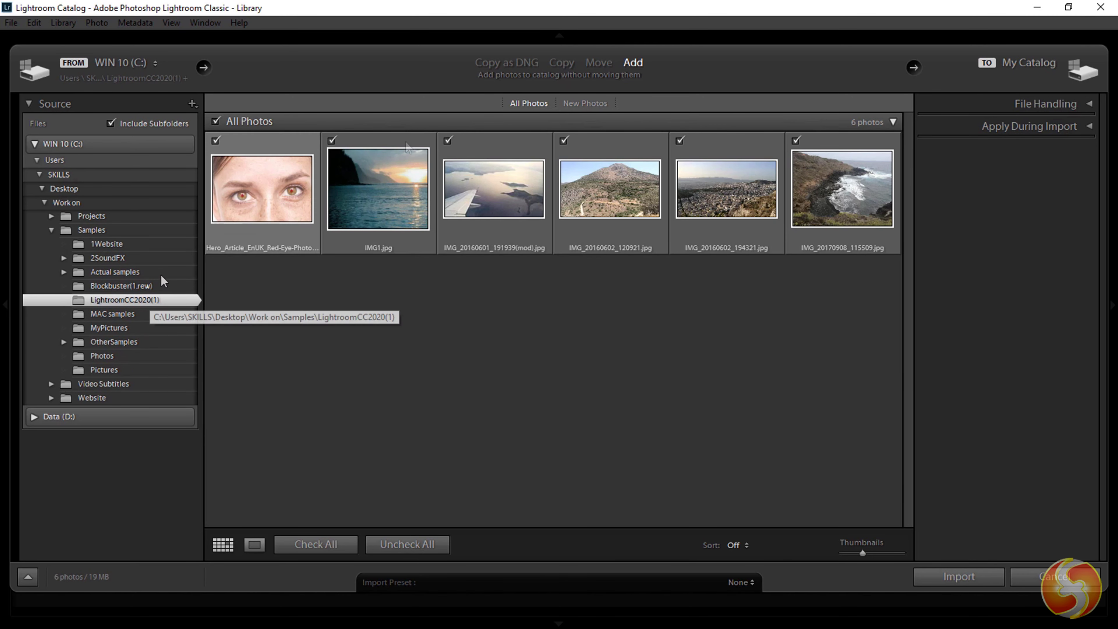
- Toggle the eyes, IMG1.jpg and airplane-wing thumbnails off and on, then Uncheck All and Check All
click(215, 141)
click(215, 141)
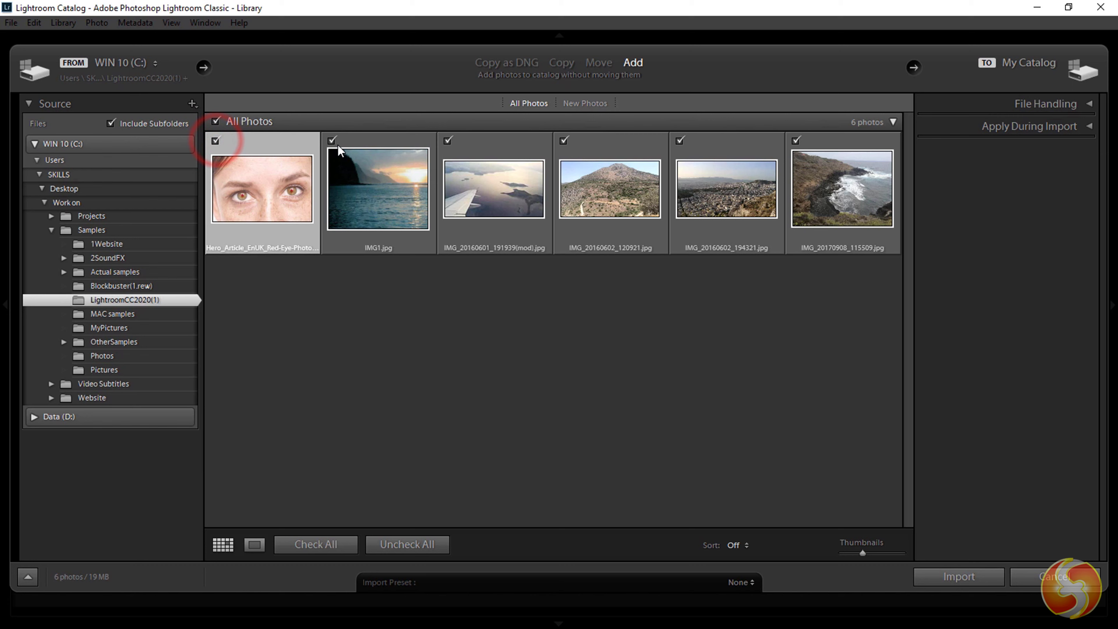
click(331, 141)
click(331, 141)
click(448, 141)
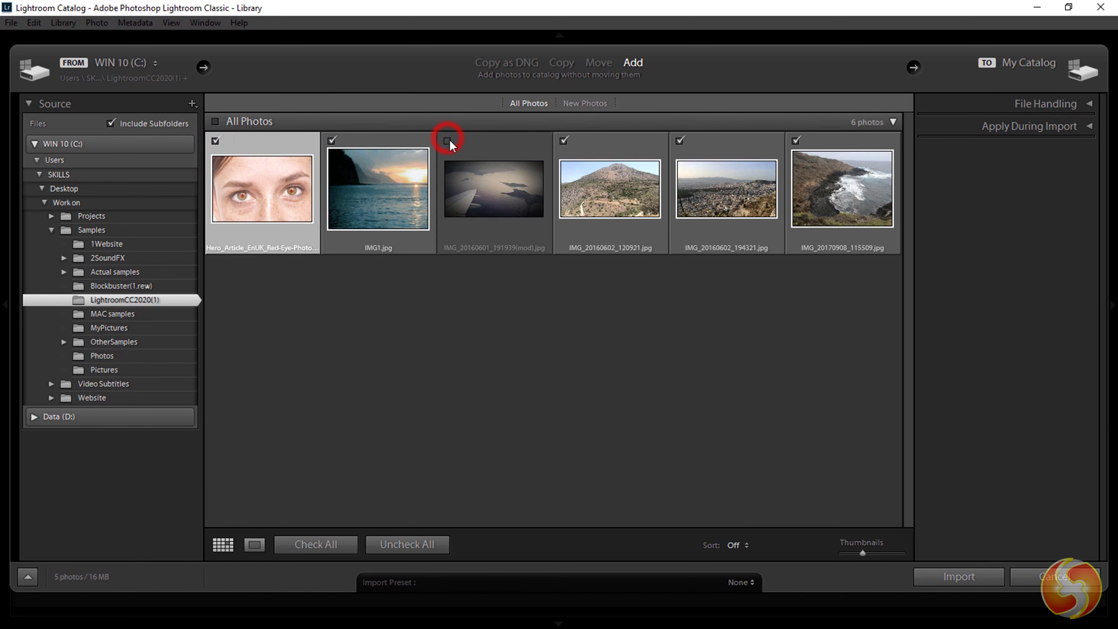
click(448, 140)
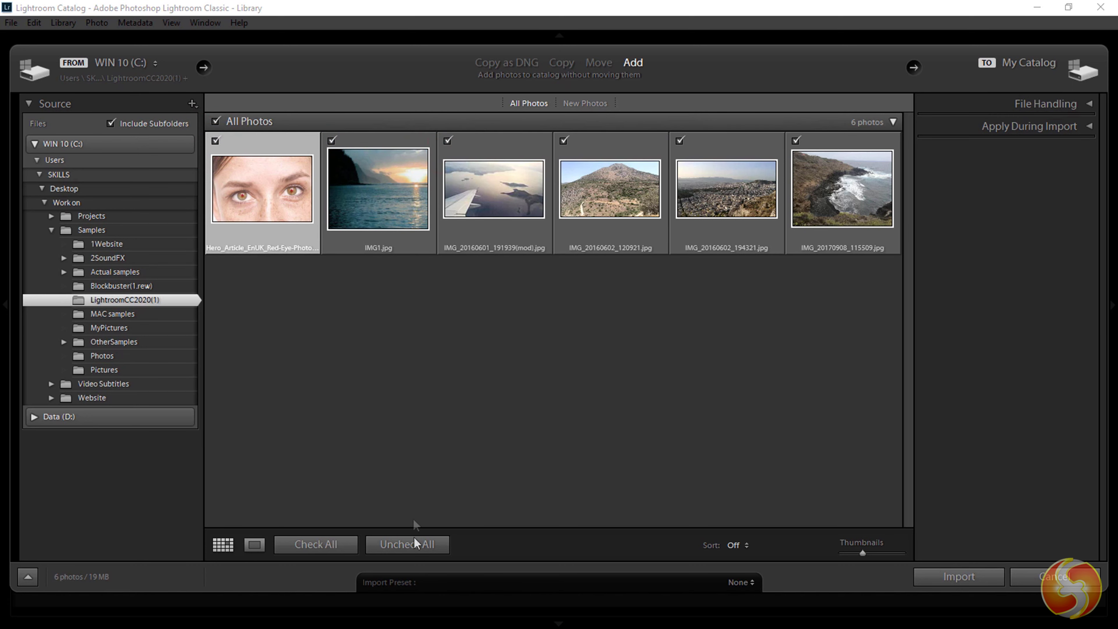
click(403, 545)
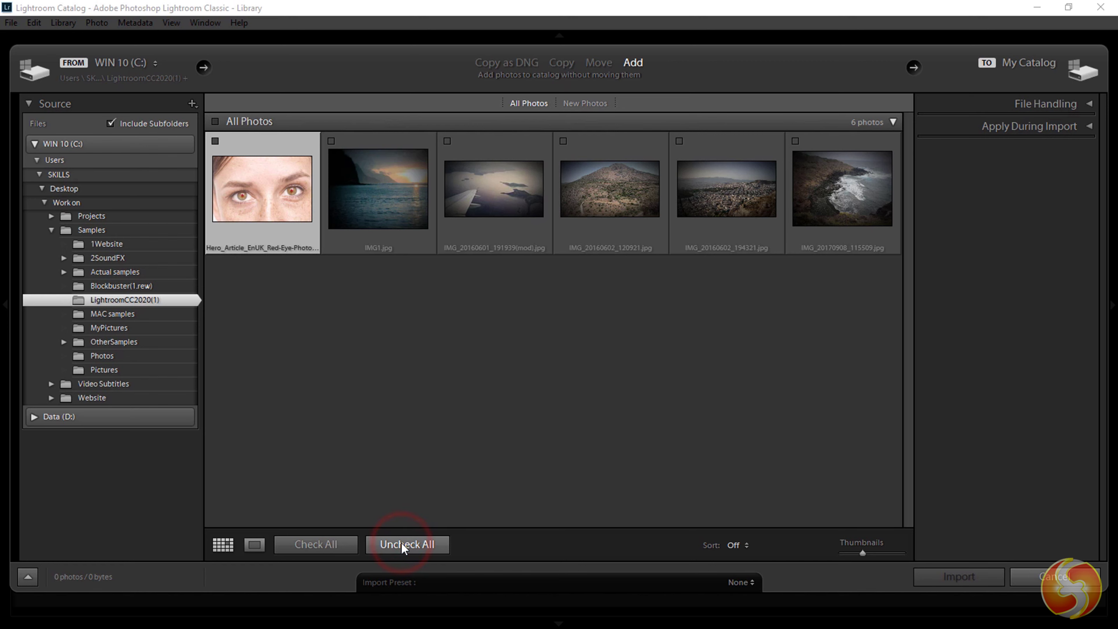
click(327, 547)
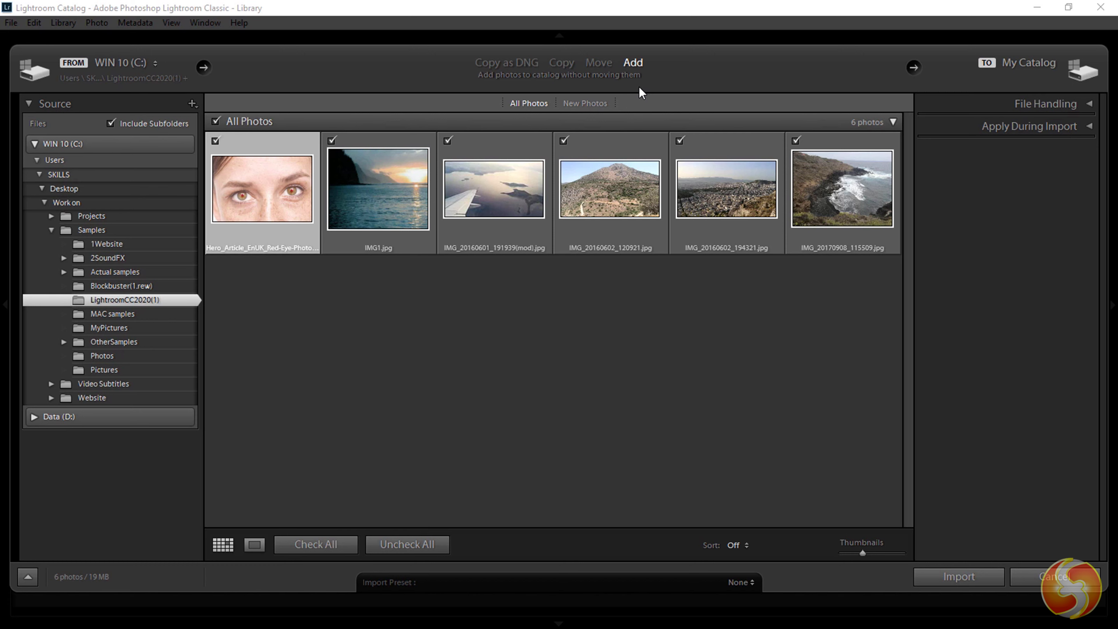
- Try the Copy and Move import modes in the Import dialog
click(561, 63)
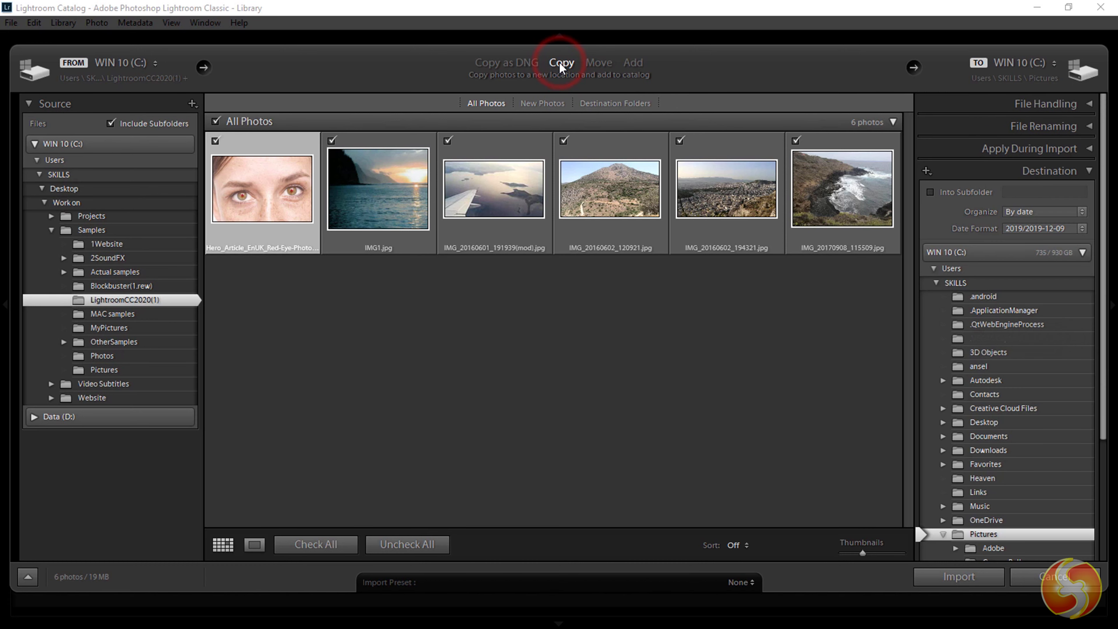
click(593, 66)
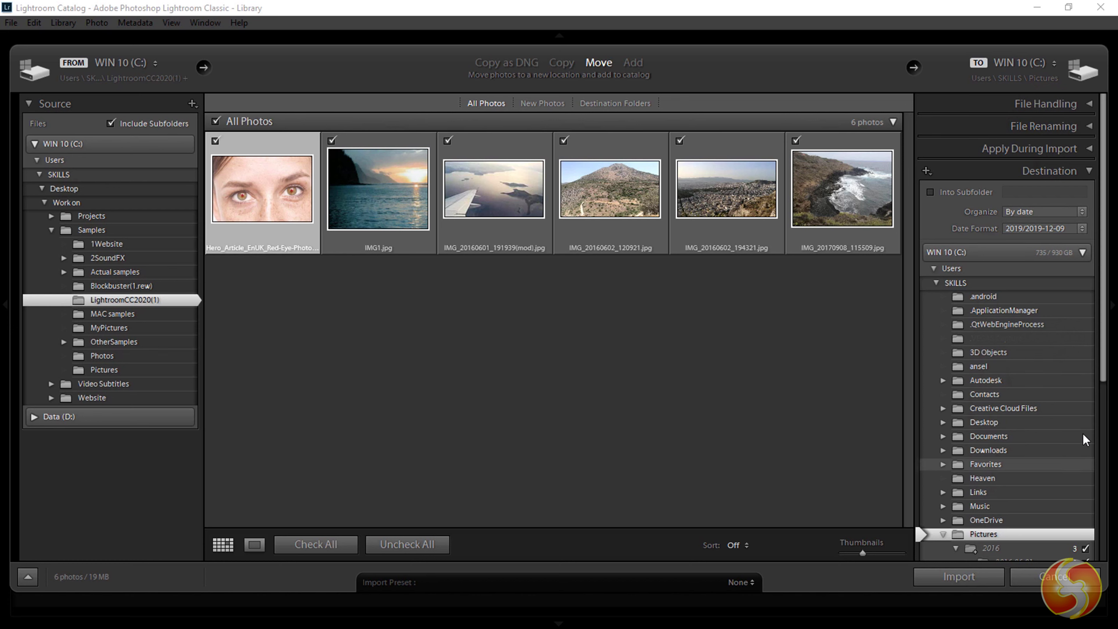
- Import the six photos in Add mode, then show All Photographs with the Folders list collapsed
key(a)
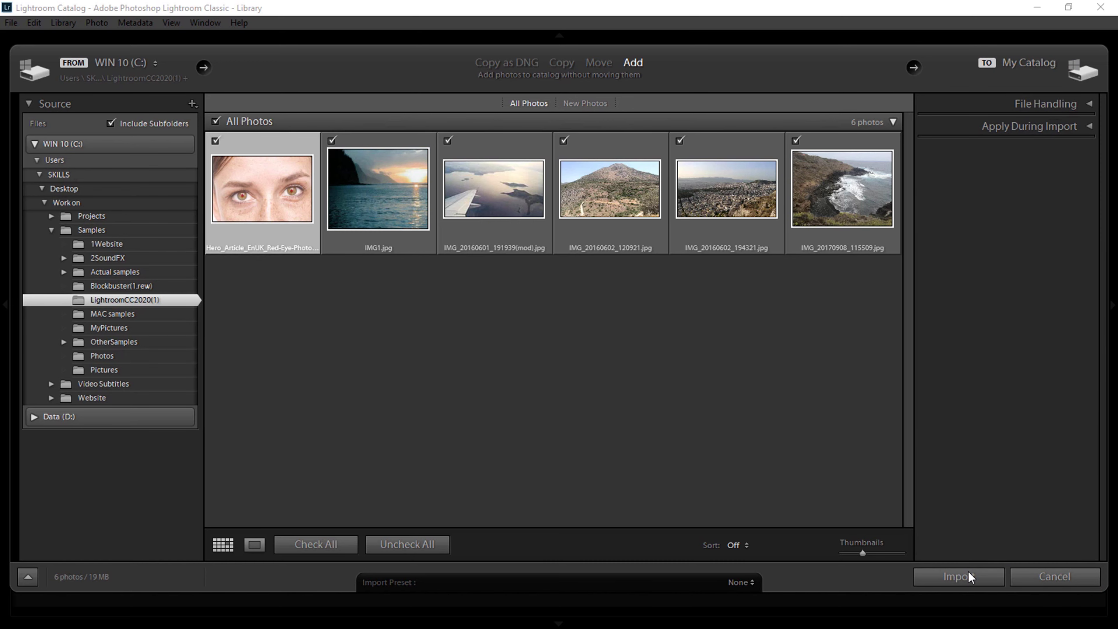
click(959, 577)
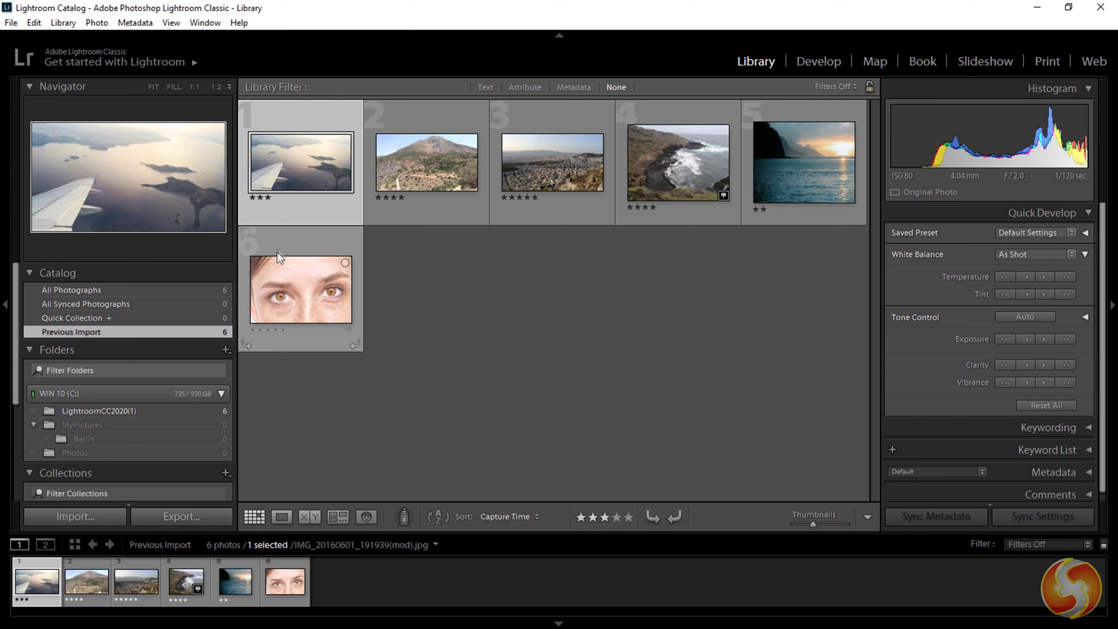
click(69, 290)
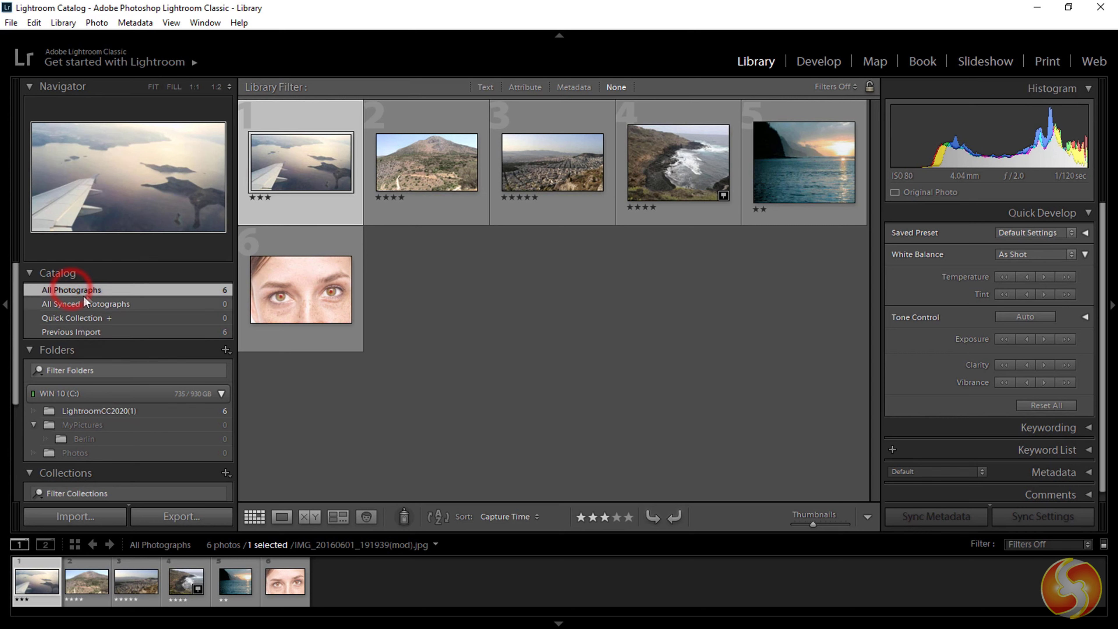
click(29, 349)
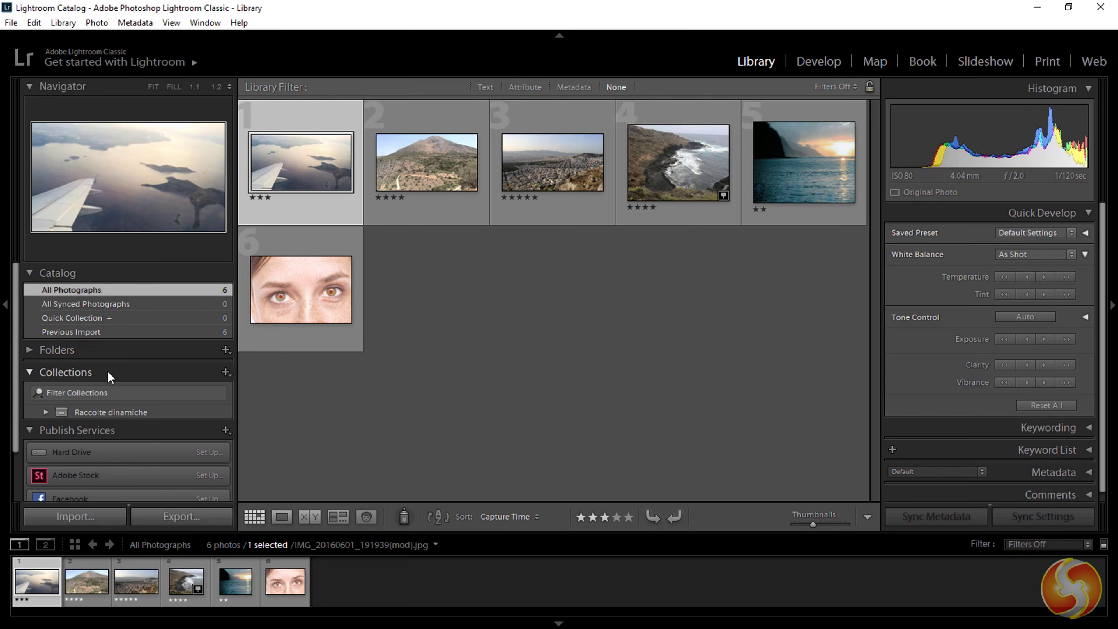
- Create the collection 'MyCollection' and drag the mountain and rocky coast photos into it
click(224, 372)
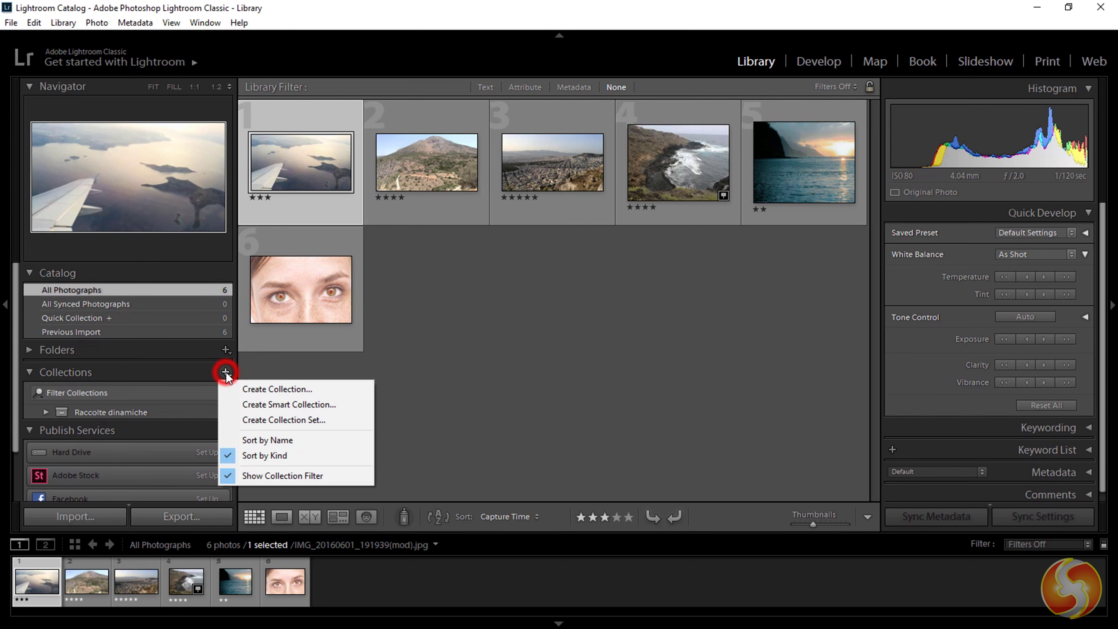
click(278, 390)
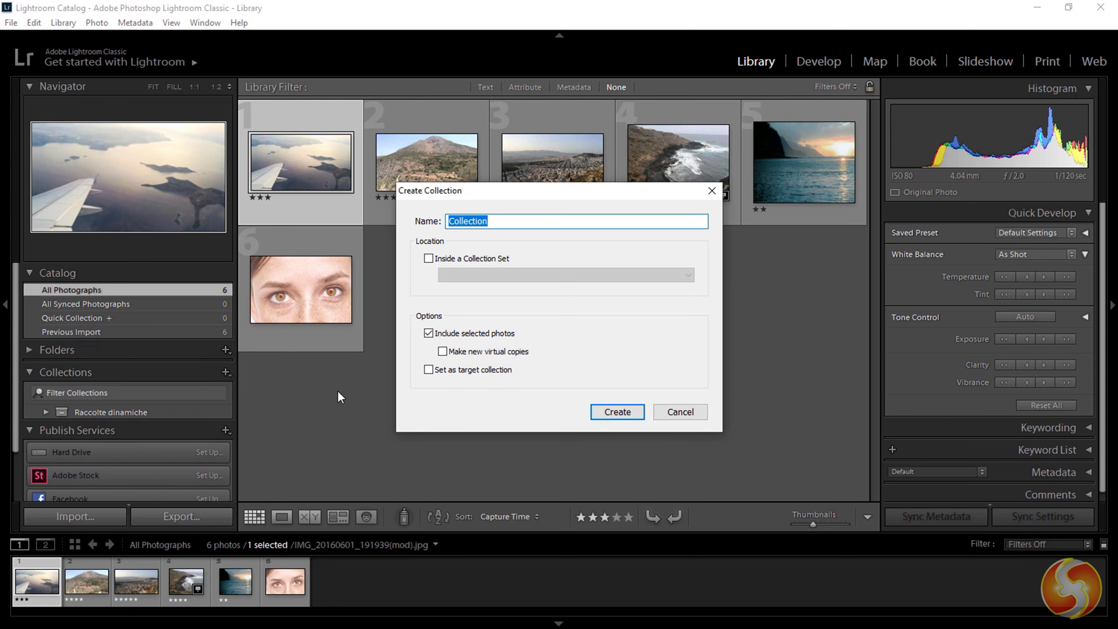
text(MyCollection)
click(618, 412)
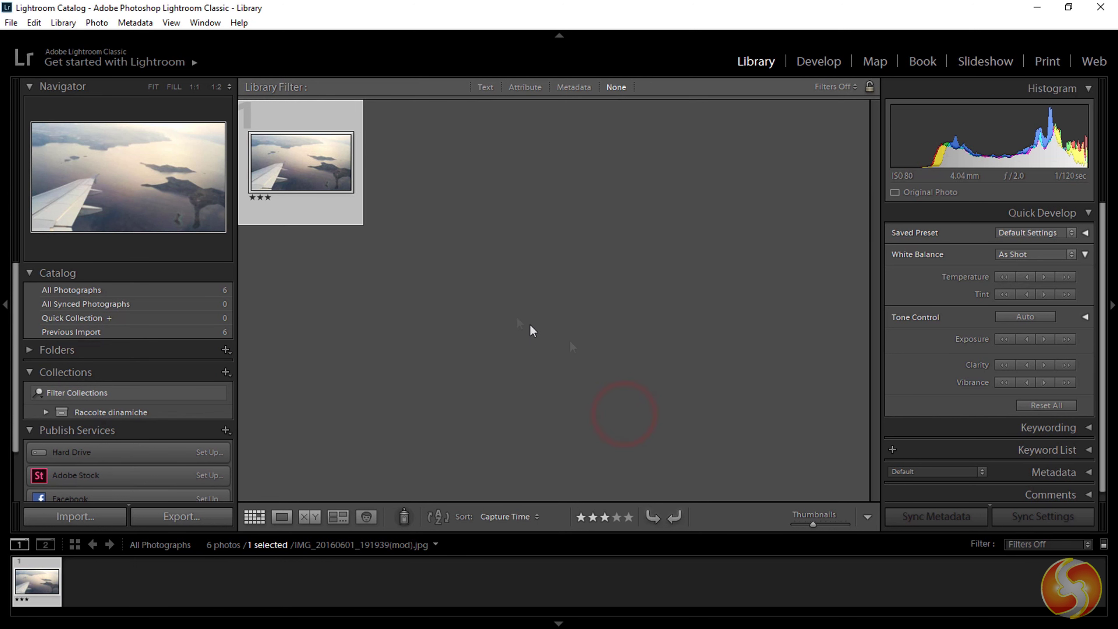
click(193, 290)
drag(429, 167, 99, 426)
drag(704, 168, 118, 426)
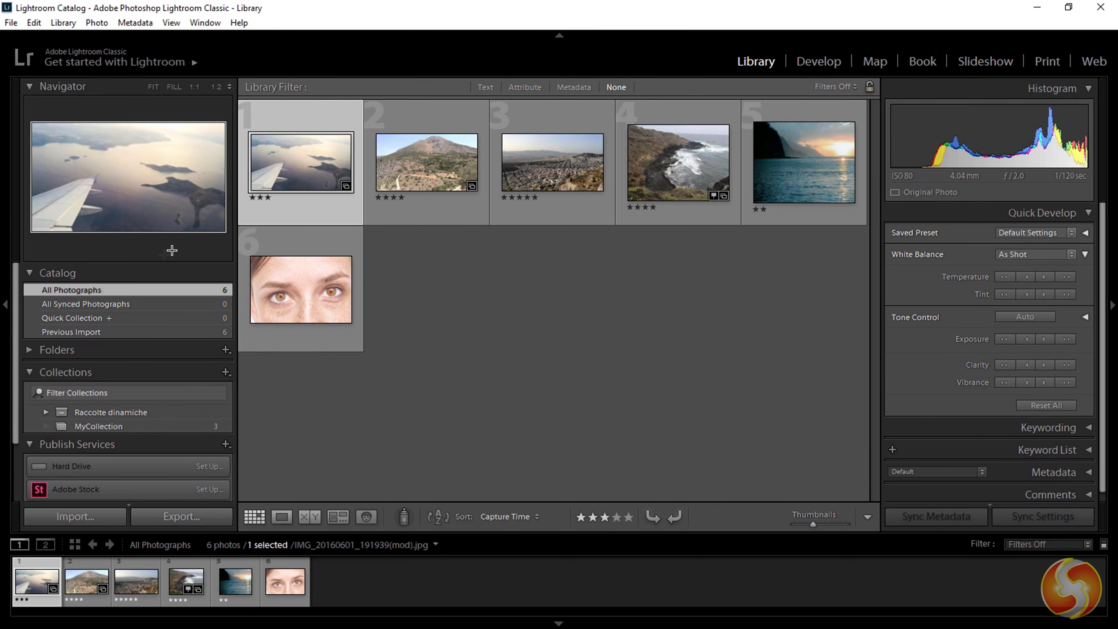
- Check MyCollection, return to All Photographs, and view the mountain and Athens photos in Loupe view
click(124, 428)
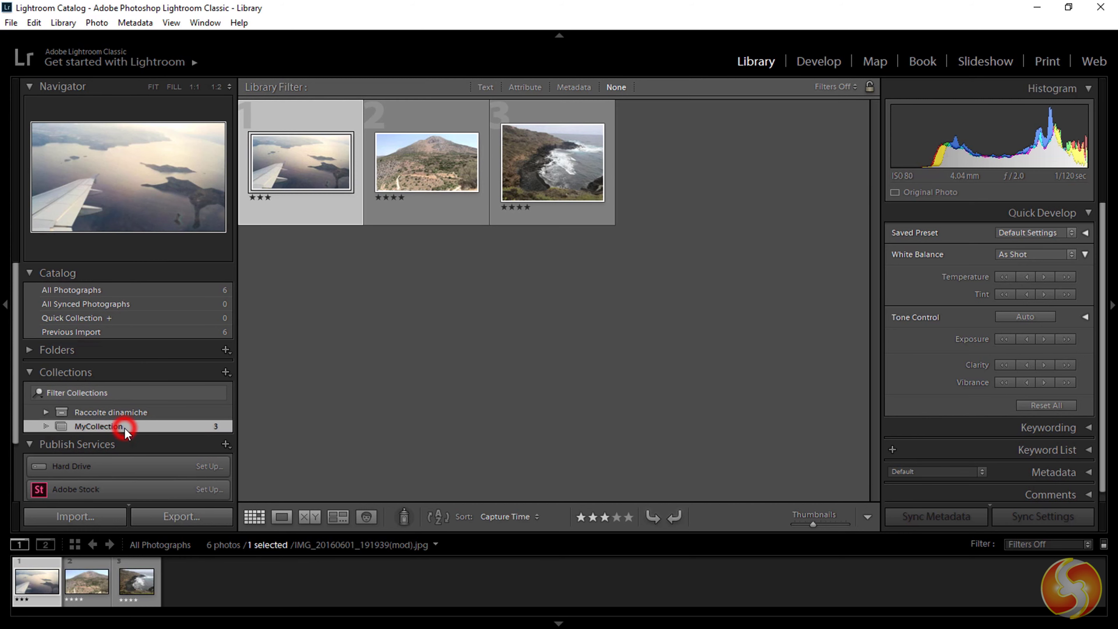
click(135, 288)
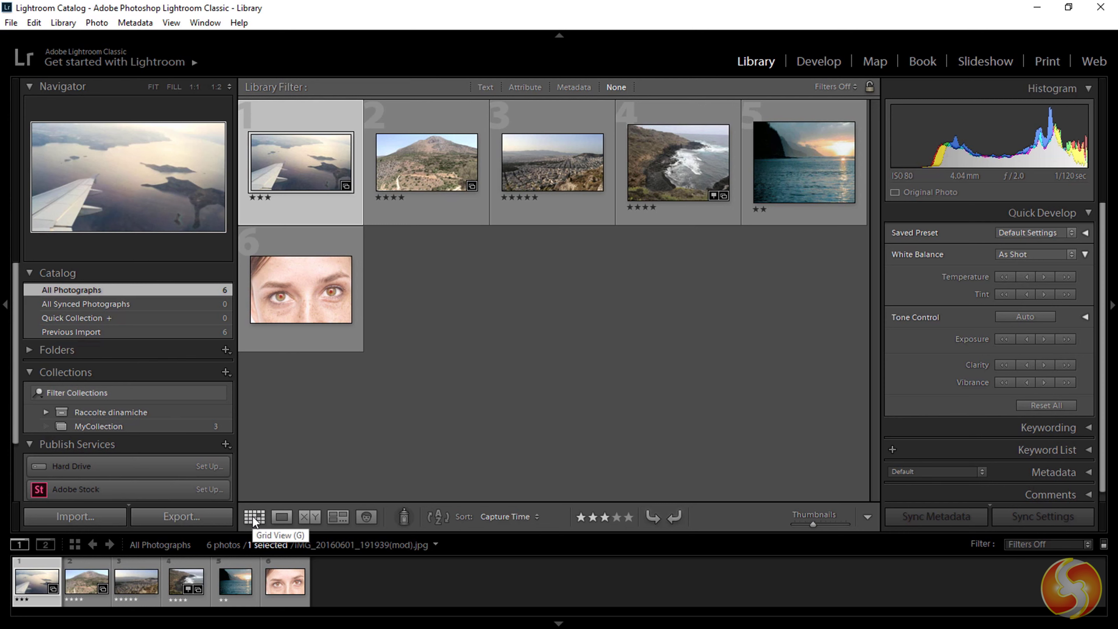
click(286, 518)
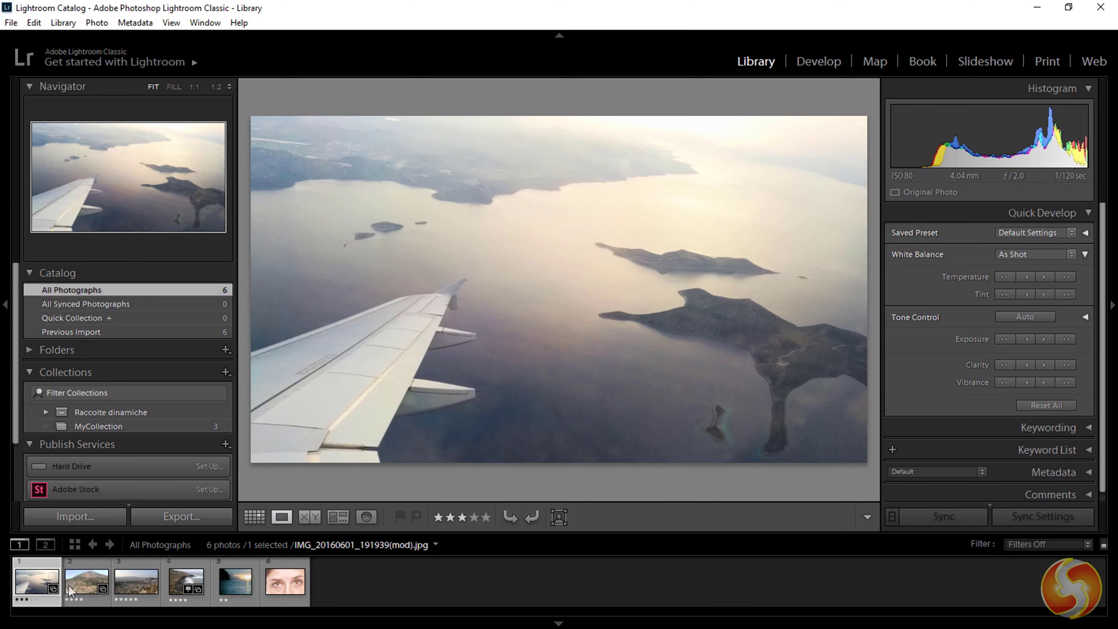
click(86, 584)
click(128, 580)
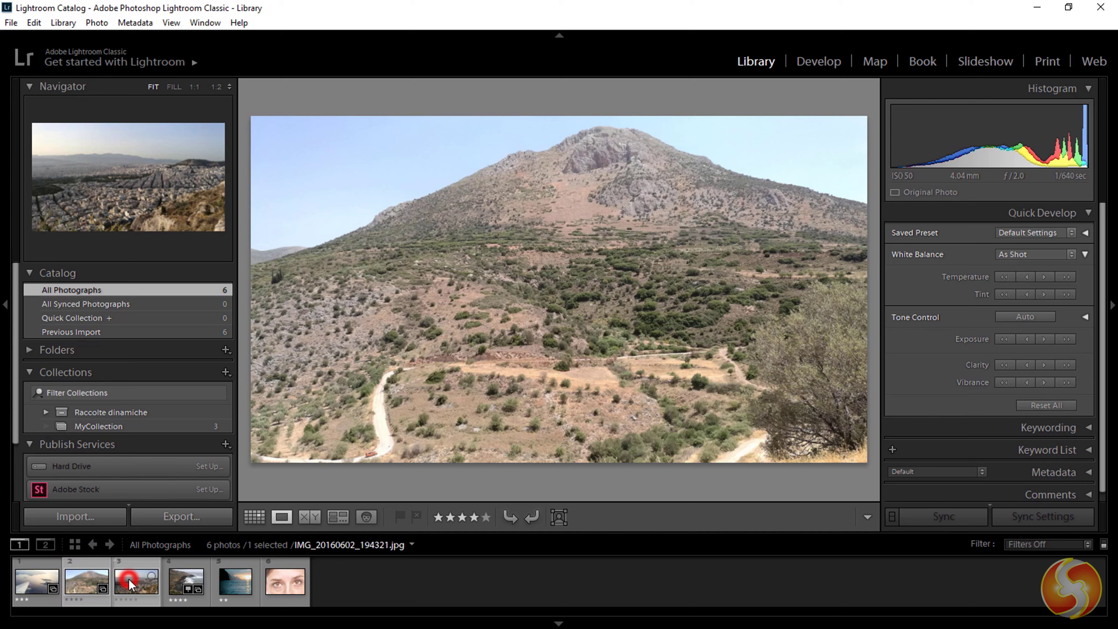
- Browse the filmstrip past the rocky coast and sunset seascape to the enlarged Athens cityscape
click(182, 572)
click(246, 584)
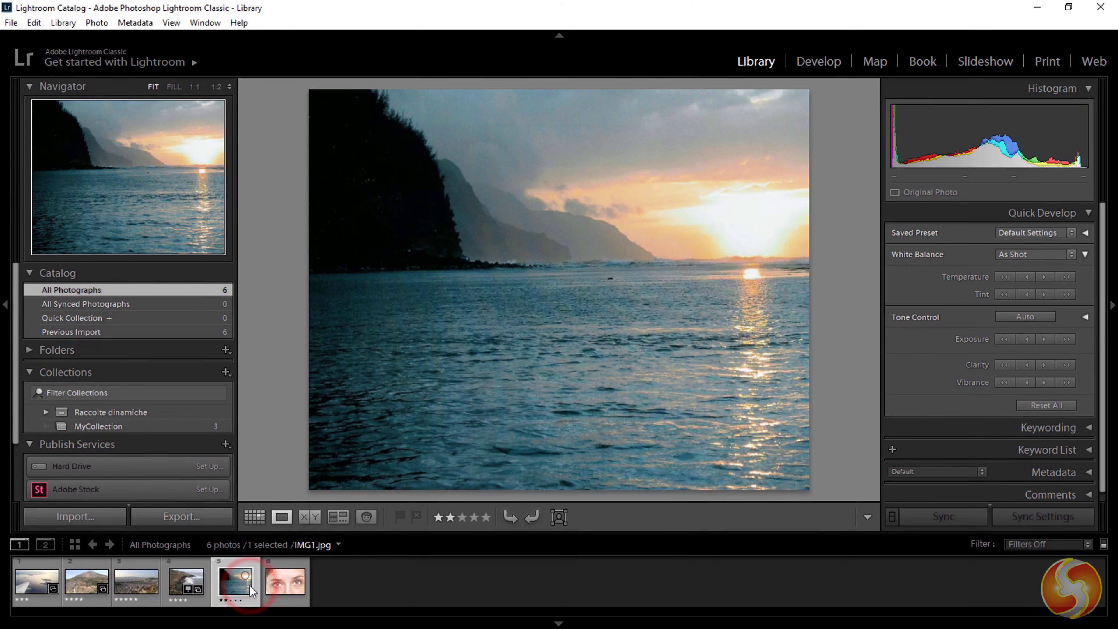
click(140, 576)
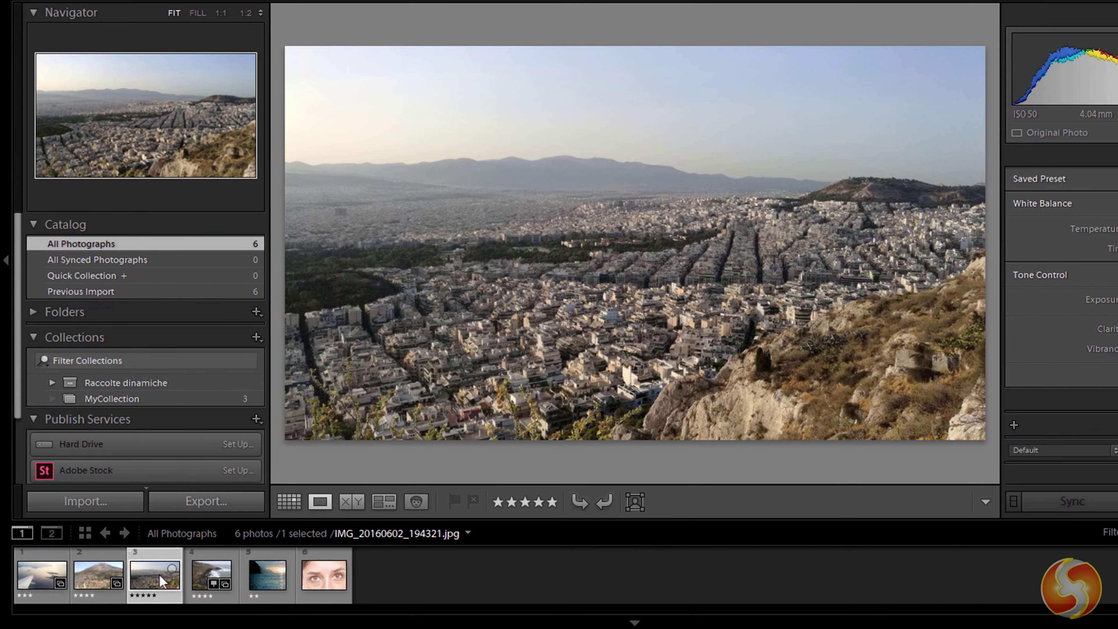
- Start removing IMG_20160602_194321.jpg, then answer the confirmation so all six photos remain
right_click(159, 574)
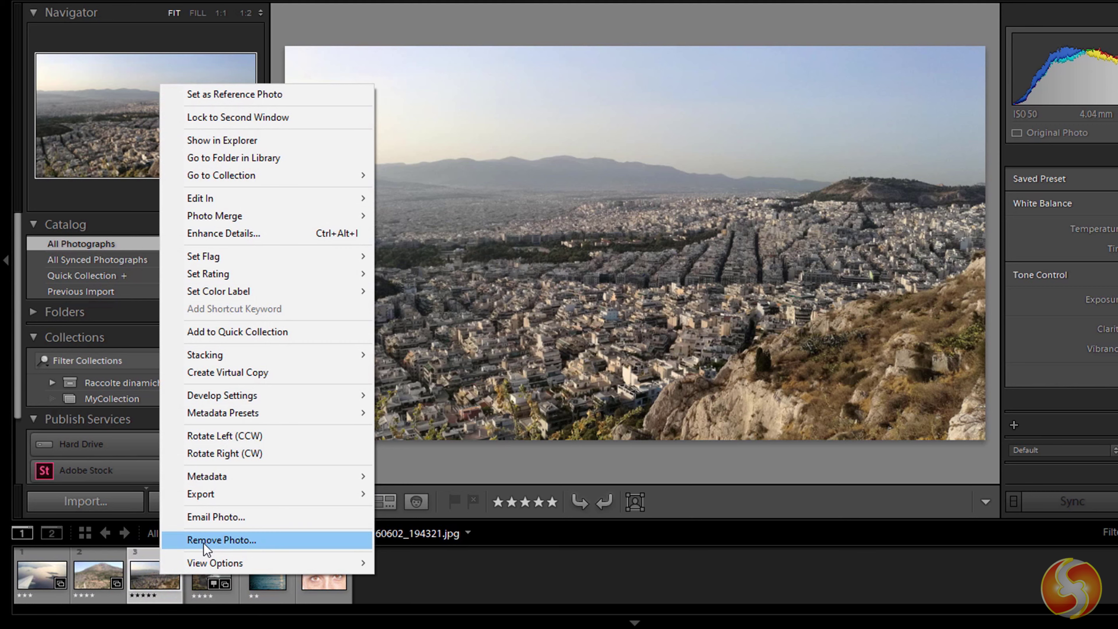
click(262, 541)
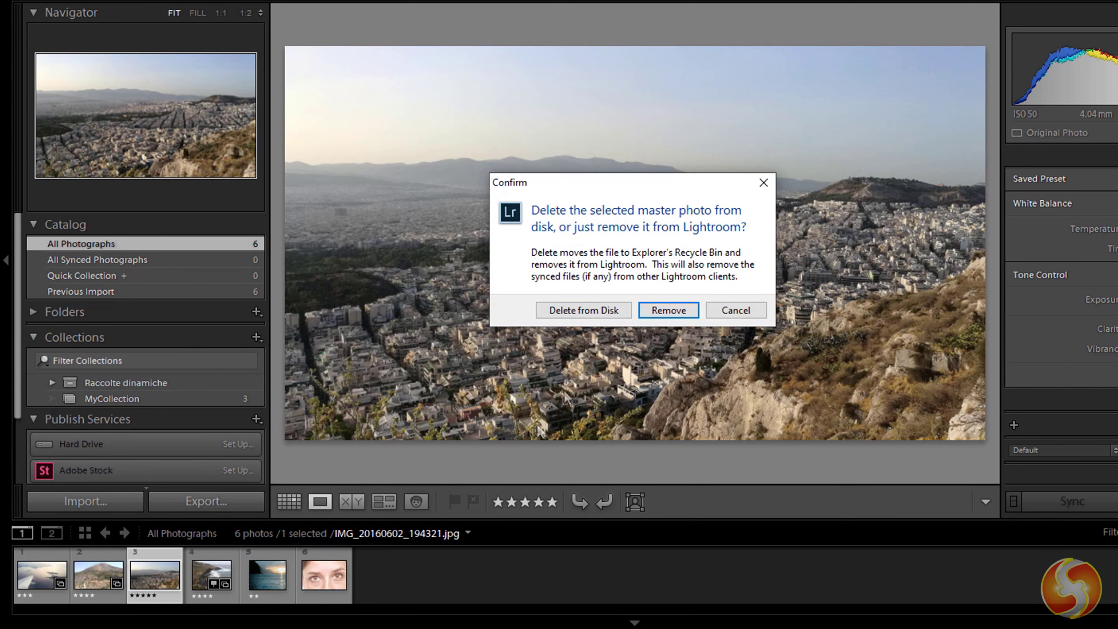
click(683, 306)
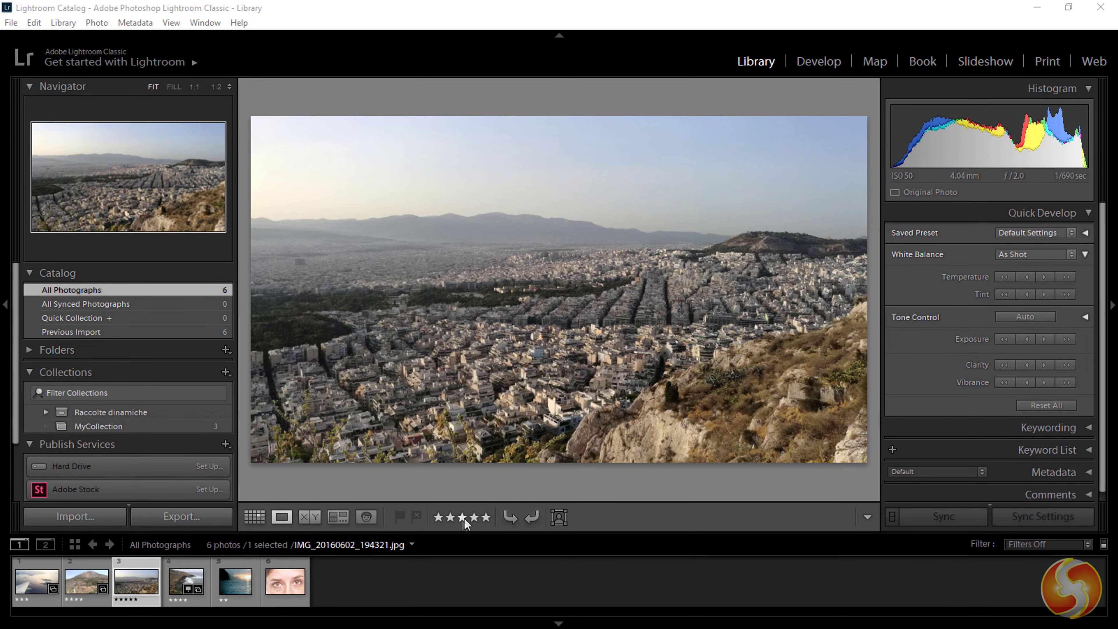
- Toggle the cityscape's Pick flag on and off, then rate it four stars
click(401, 518)
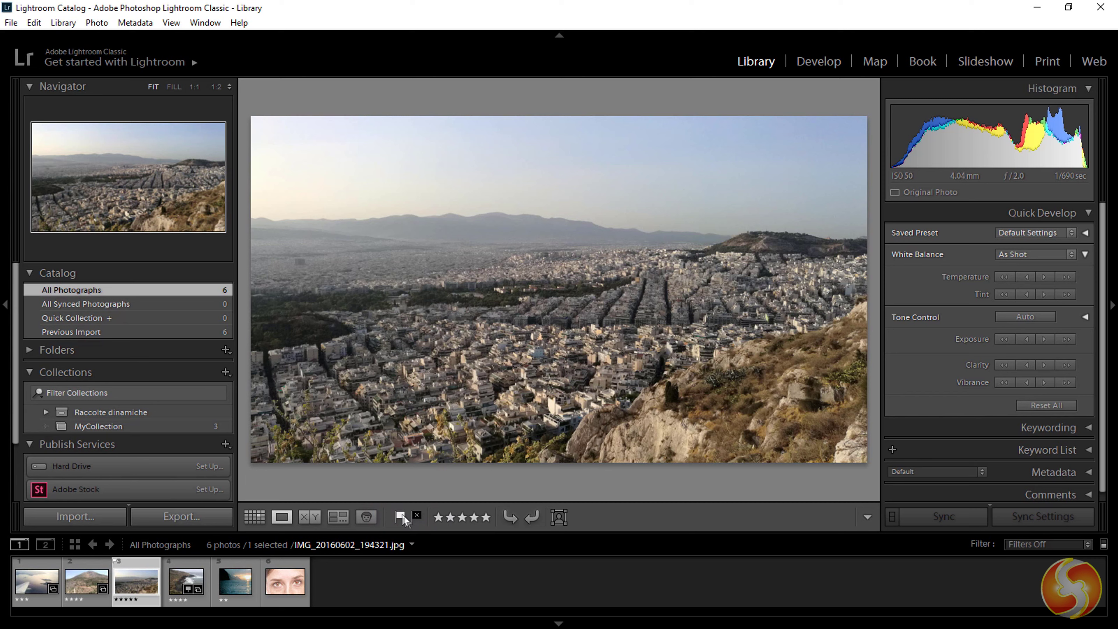
click(406, 519)
click(473, 518)
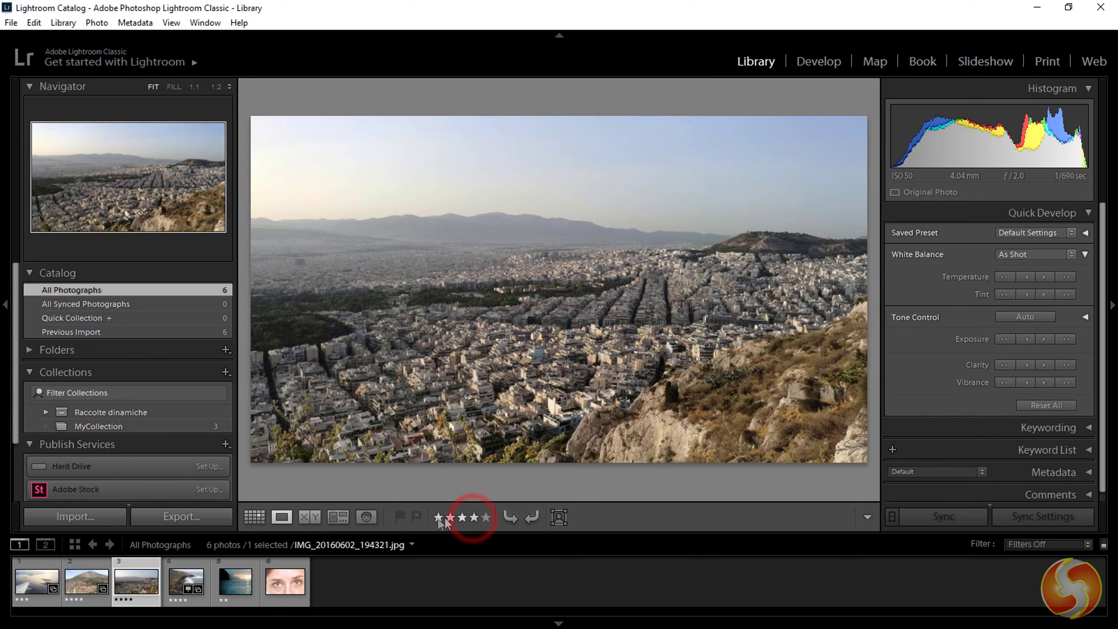
- Rotate the photo left and back to its original orientation, then open and close the toolbar content menu
click(511, 517)
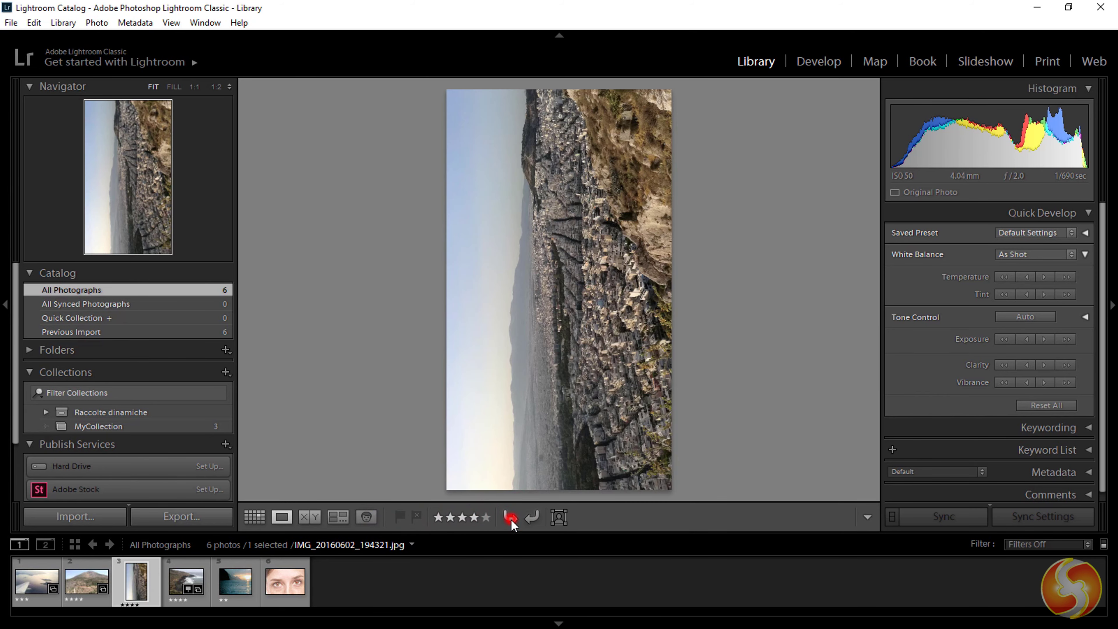
click(511, 518)
click(512, 517)
click(512, 517)
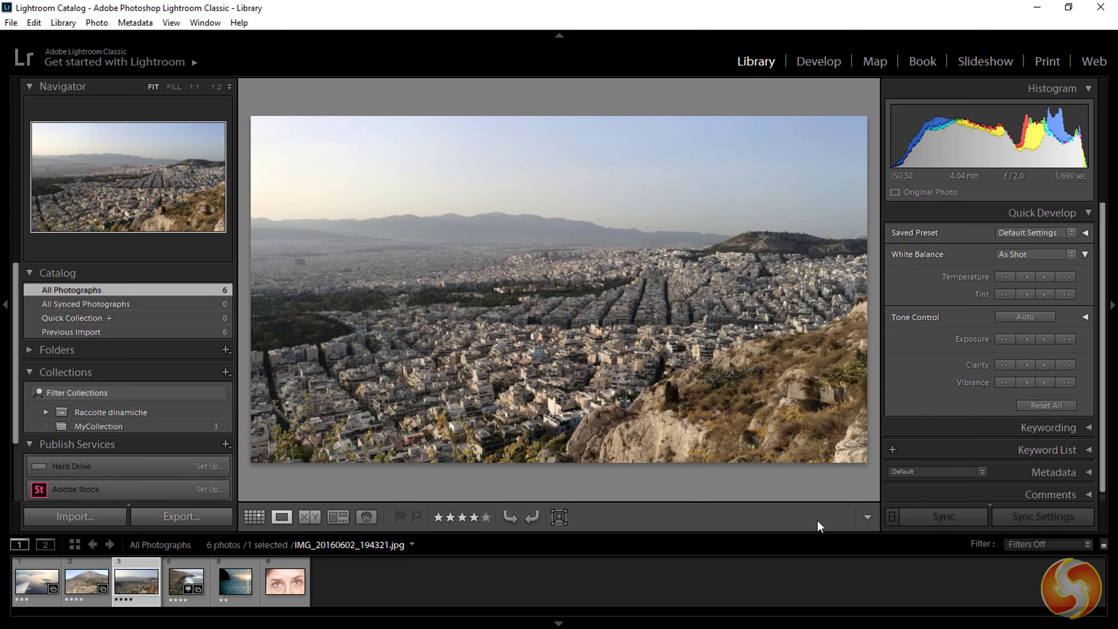
click(867, 516)
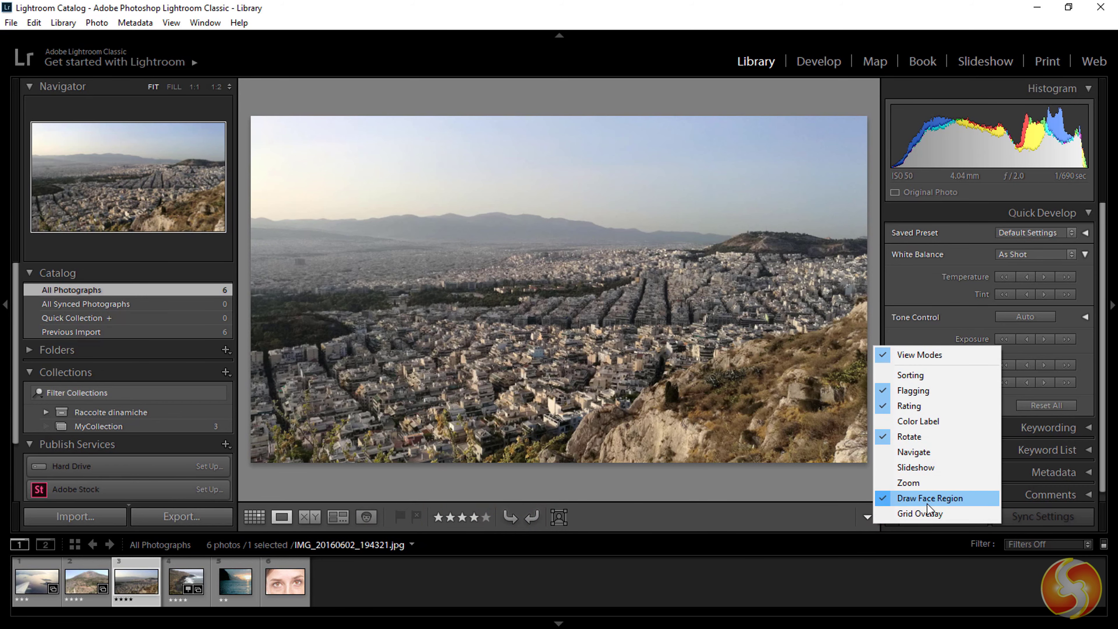
click(674, 514)
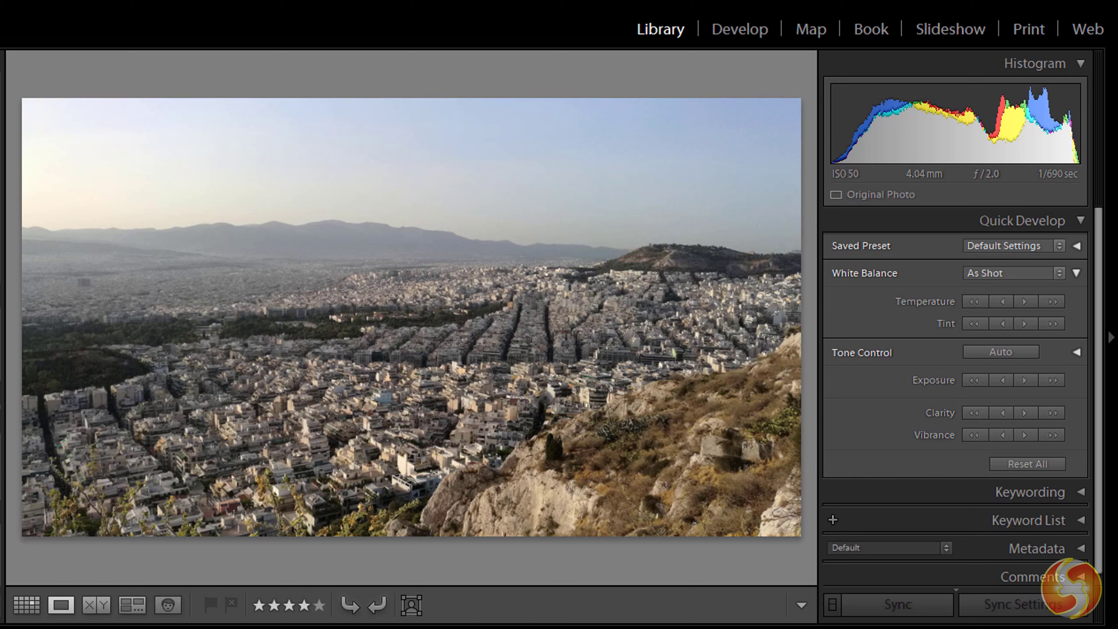
- Step through the rocky coast, sunset seascape and mountain photos, returning to the Athens cityscape
key(Right)
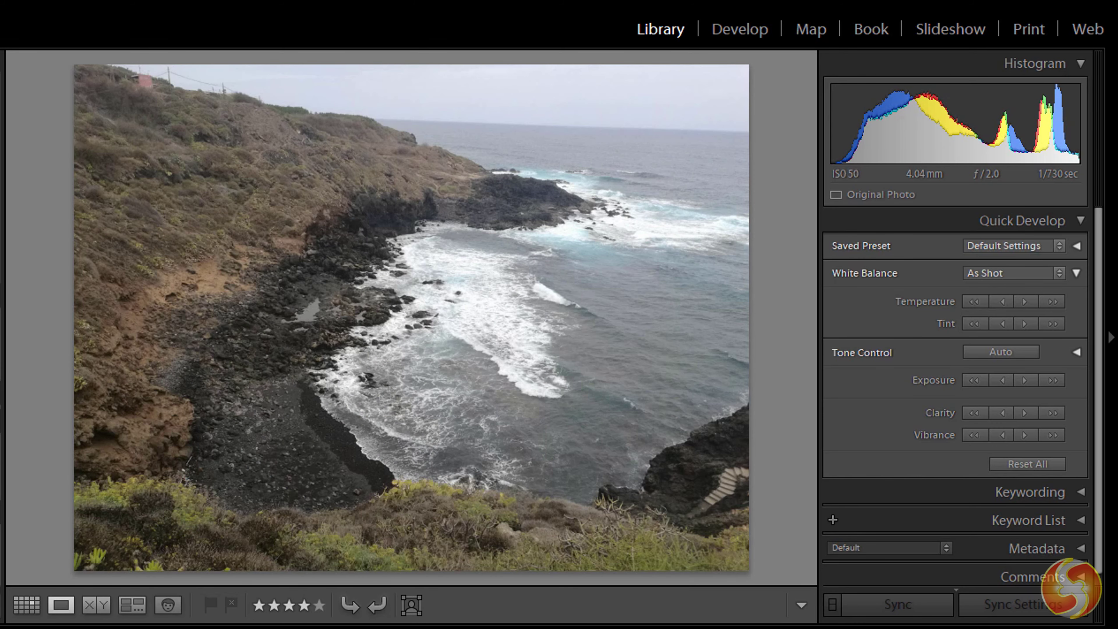
key(Right)
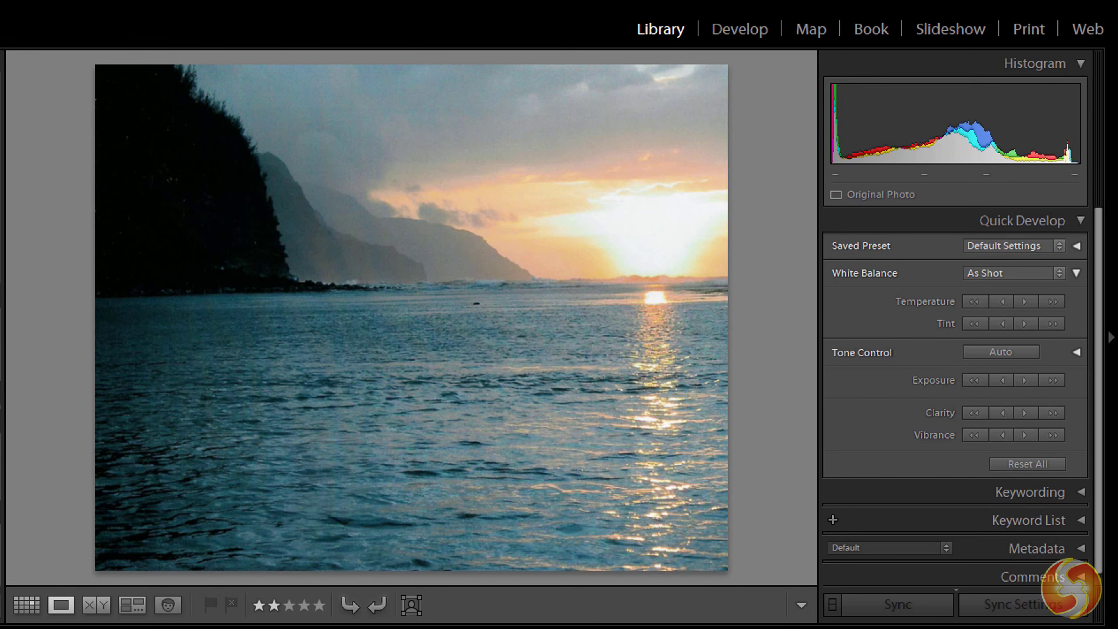
key(Left)
key(Left)
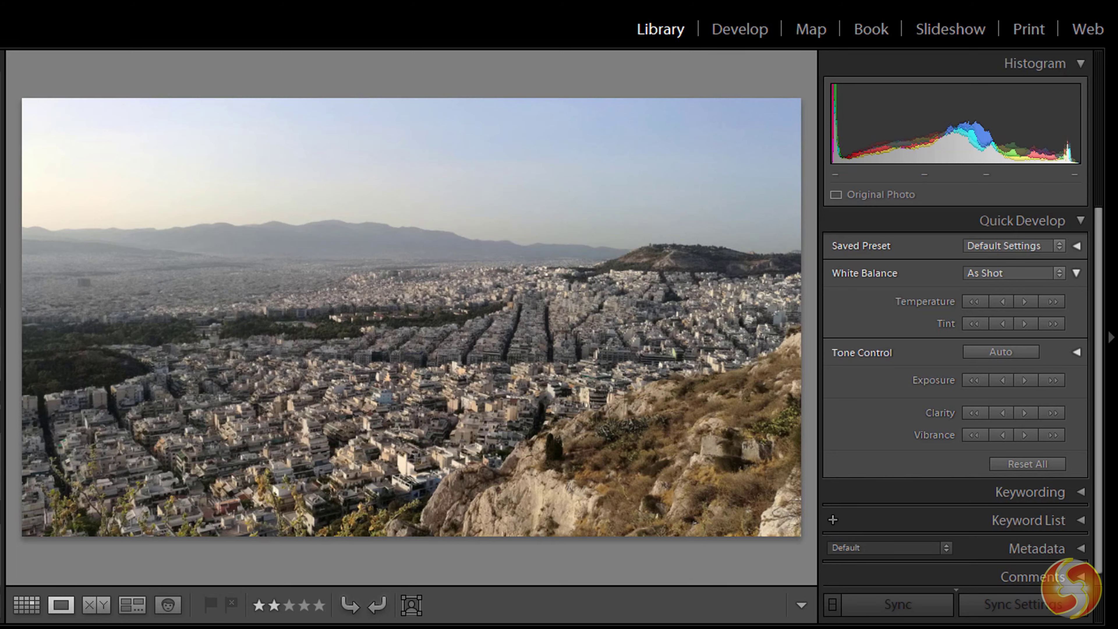
key(Left)
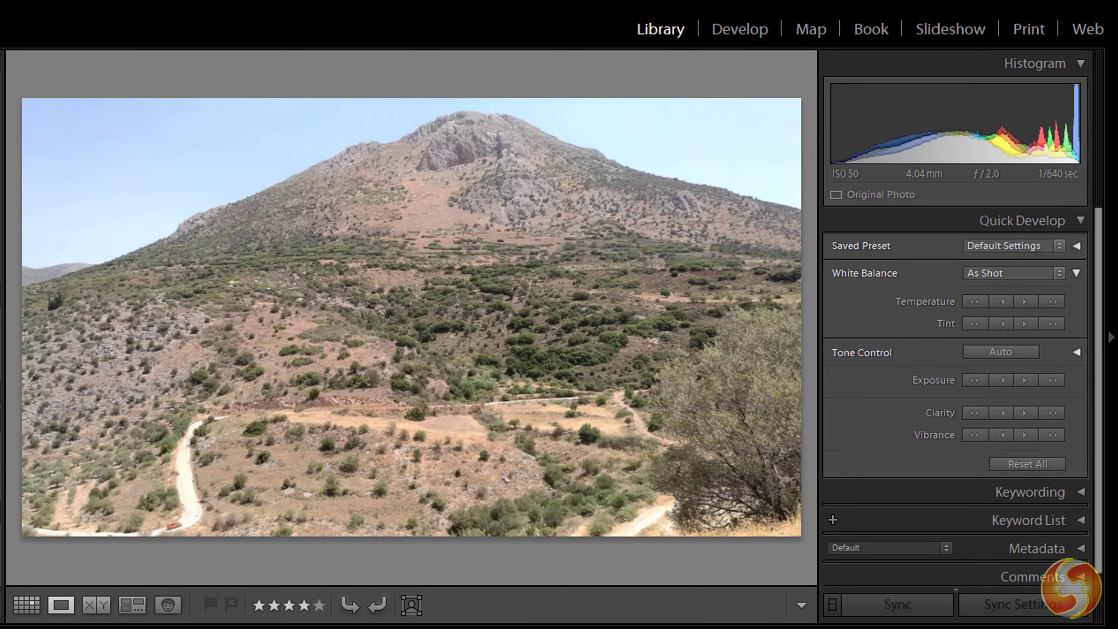
key(Right)
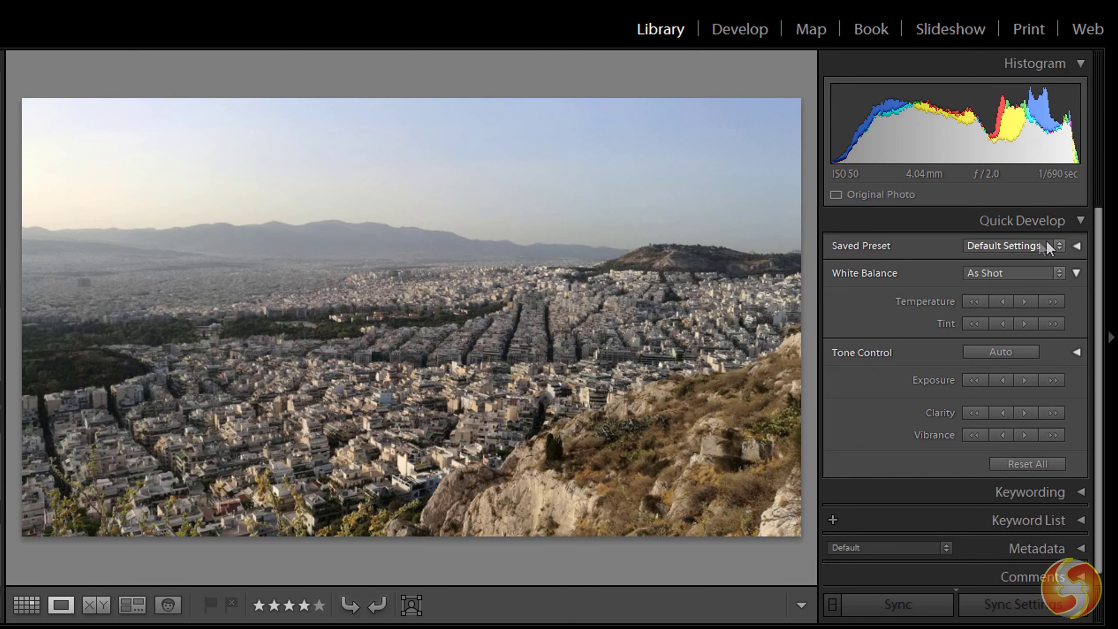
- Try the Color High Contrast and Grain Light quick presets, then reset the photo to defaults
click(1059, 245)
mouse_move(1040, 297)
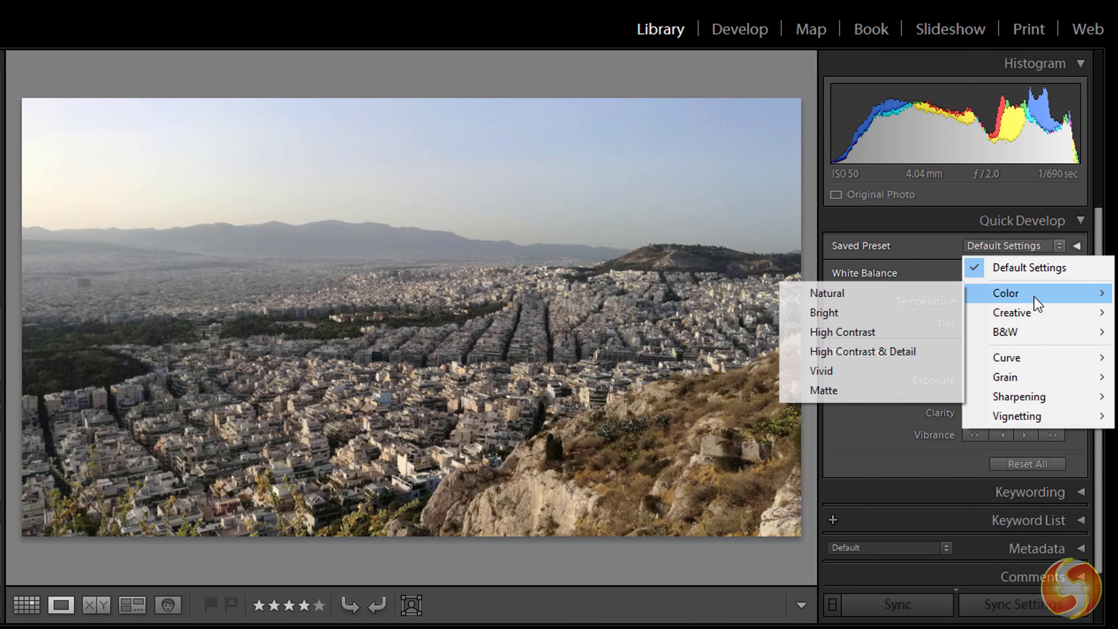
click(894, 327)
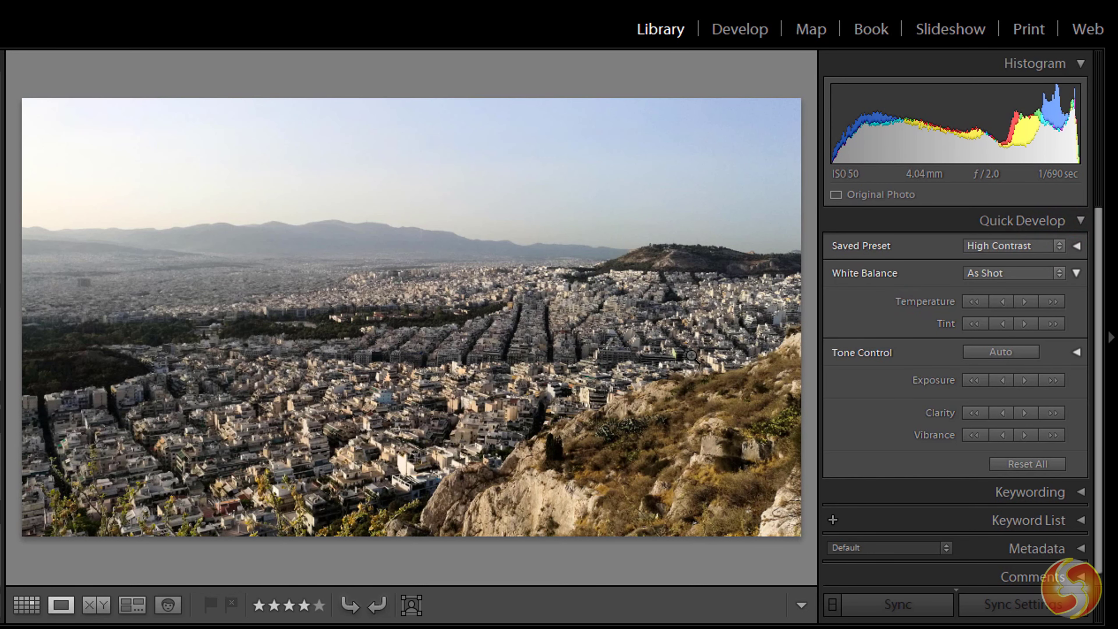
click(1056, 245)
mouse_move(1008, 405)
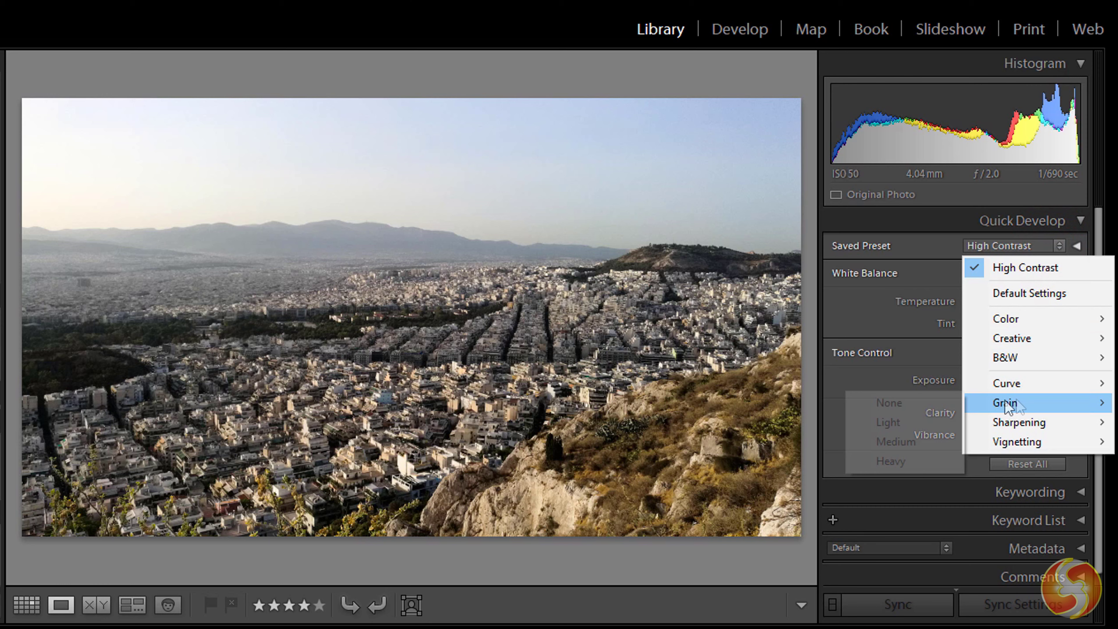
click(931, 422)
key(ctrl+shift+r)
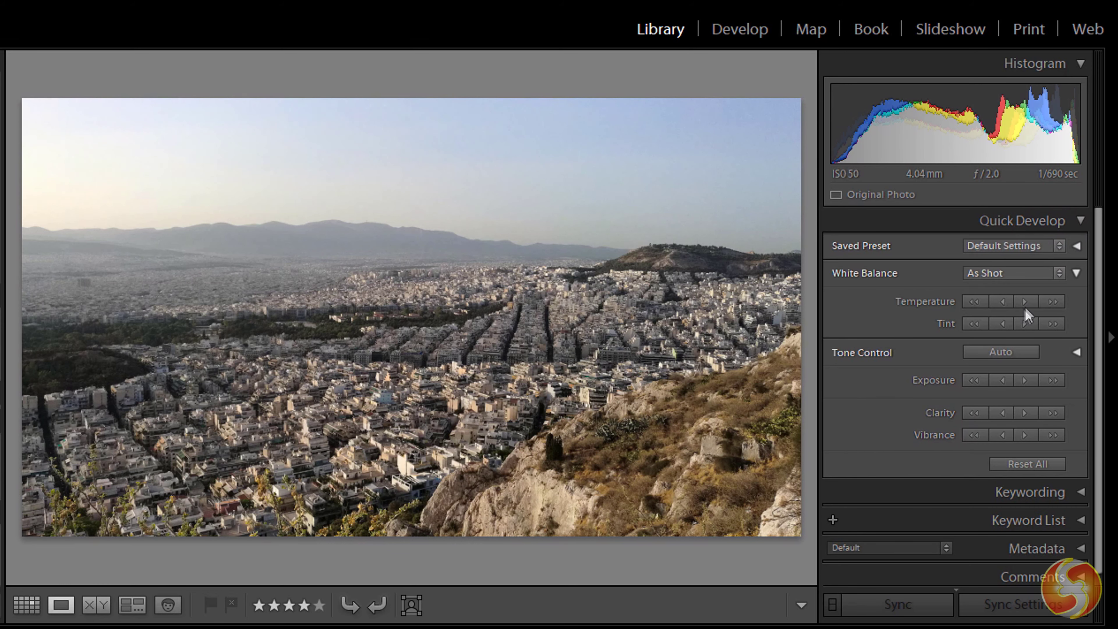
- Nudge Temperature, Tint, Exposure and Vibrance with the Quick Develop step buttons
click(1053, 301)
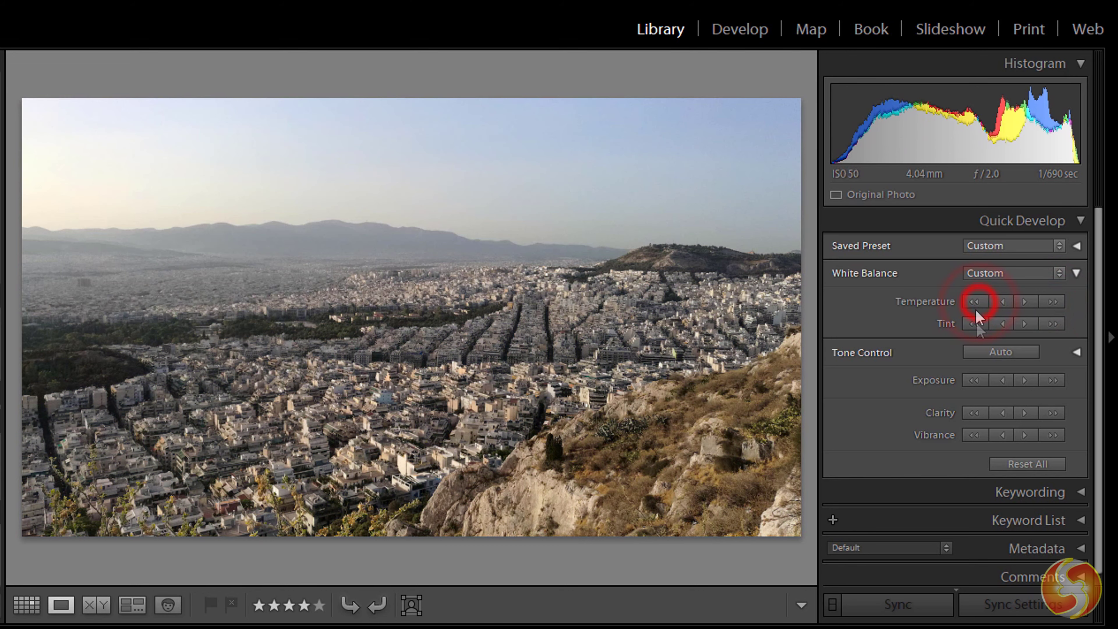
click(1053, 323)
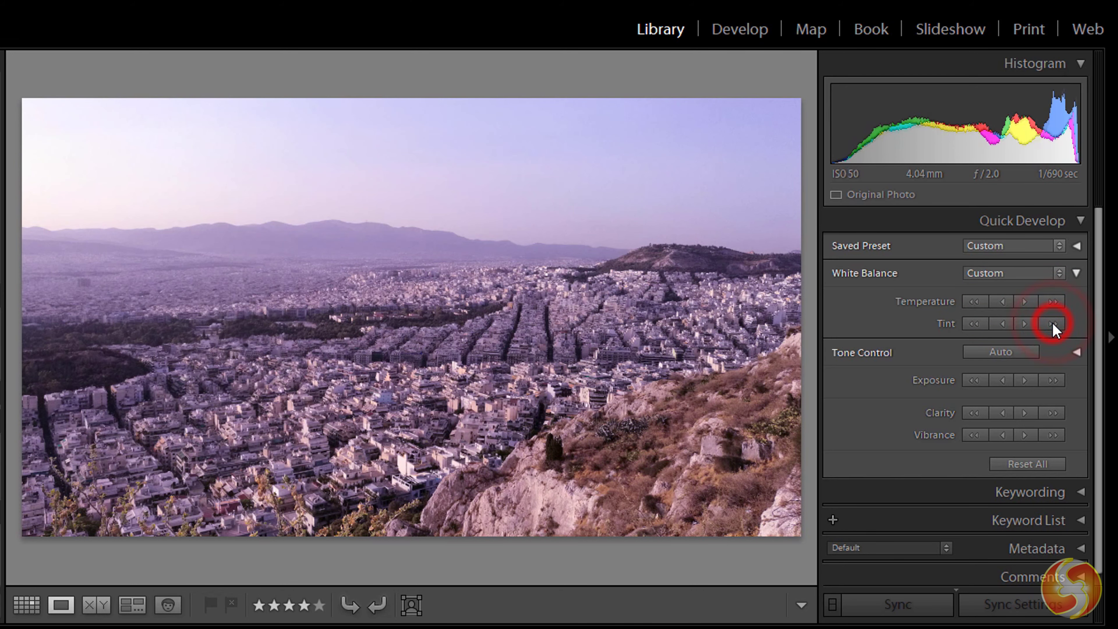
click(981, 324)
click(1050, 382)
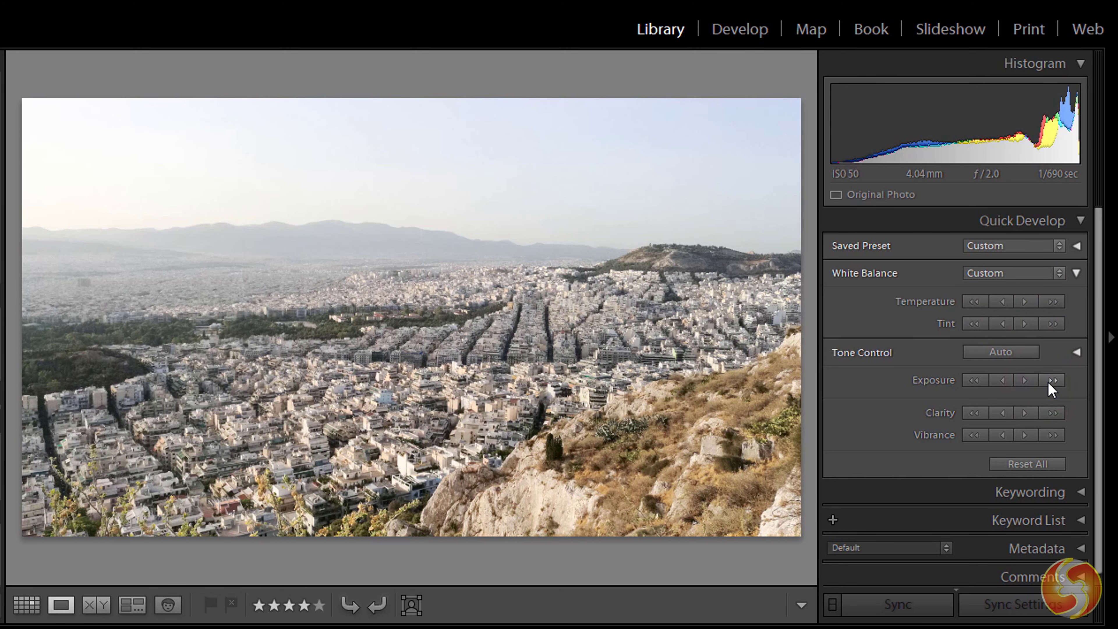
click(1051, 380)
click(976, 379)
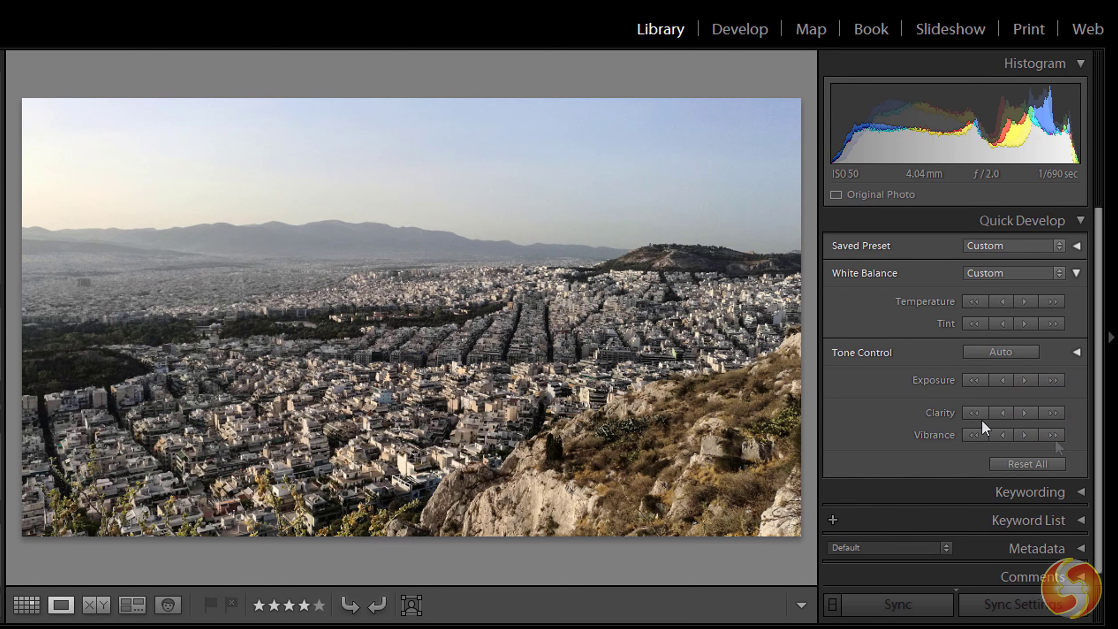
click(1053, 435)
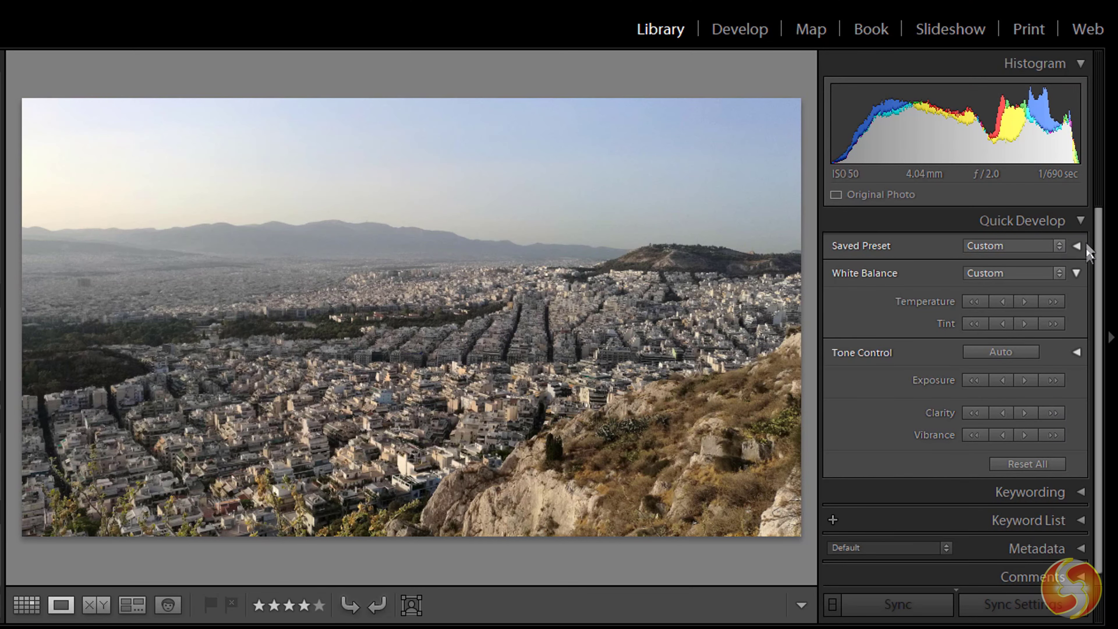
- Collapse Quick Develop, toggle the Keywording and Keyword List panels, expand Metadata, then enter Develop
click(1079, 221)
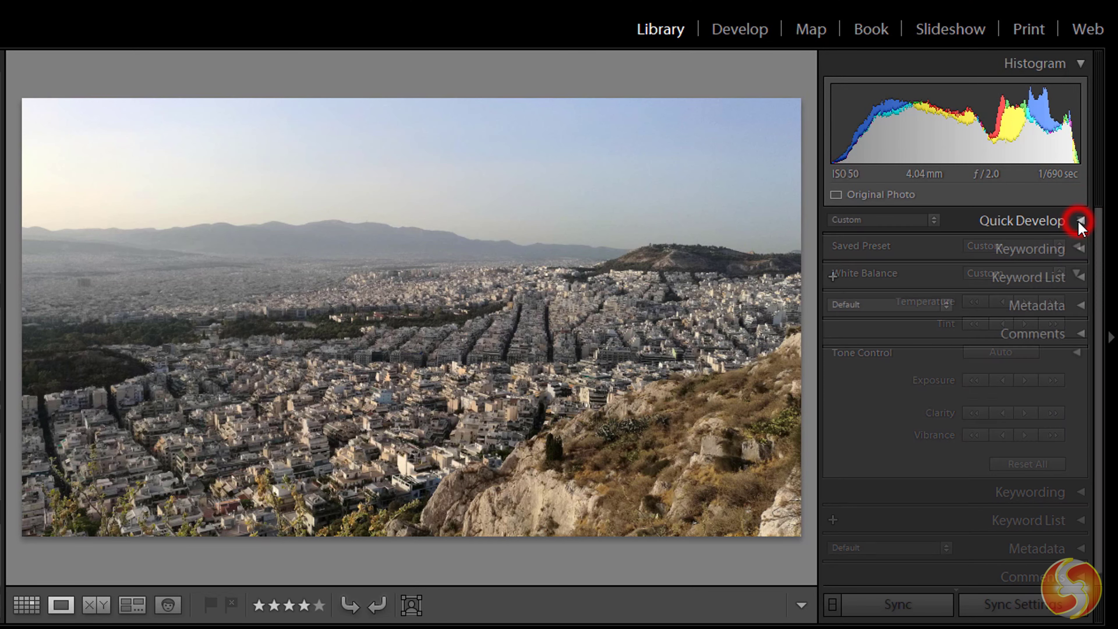
click(1080, 249)
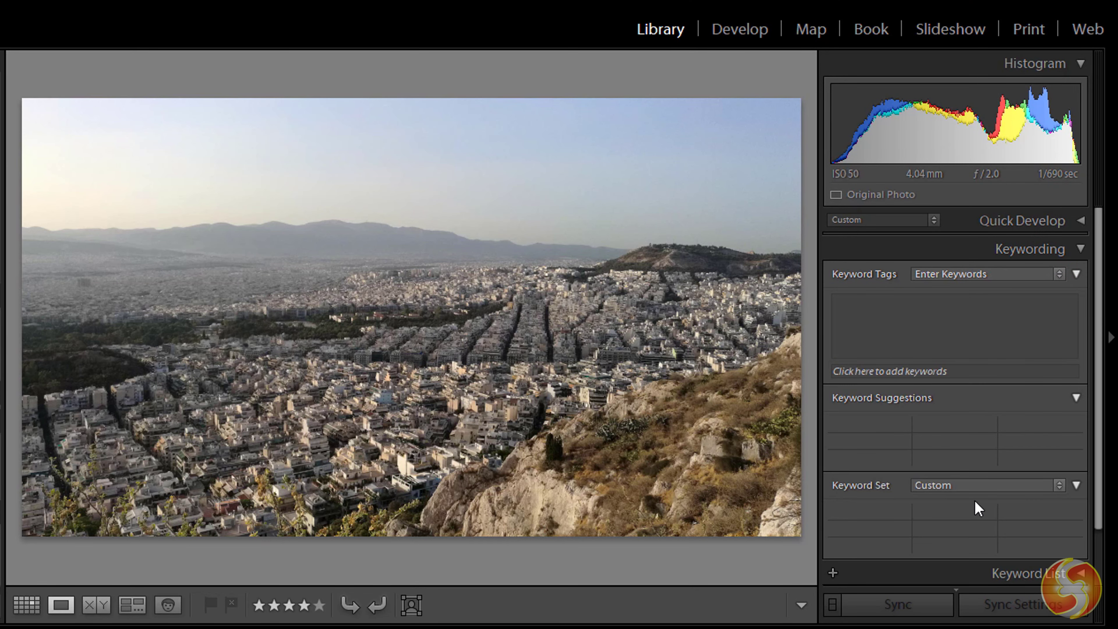
click(1080, 249)
click(1082, 276)
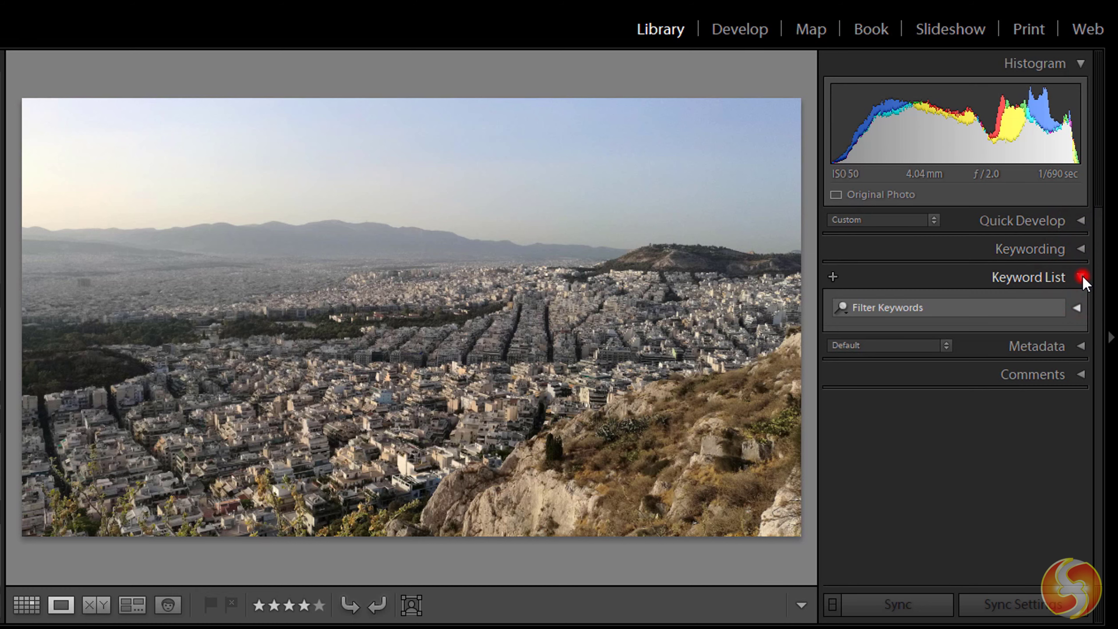
click(1081, 277)
click(1081, 302)
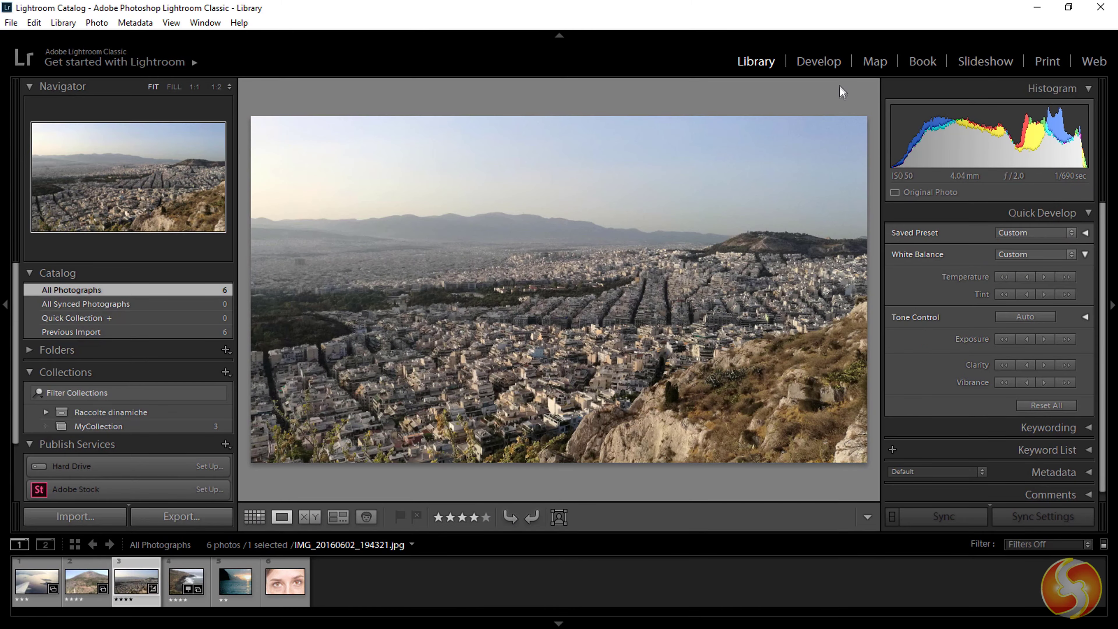
click(837, 63)
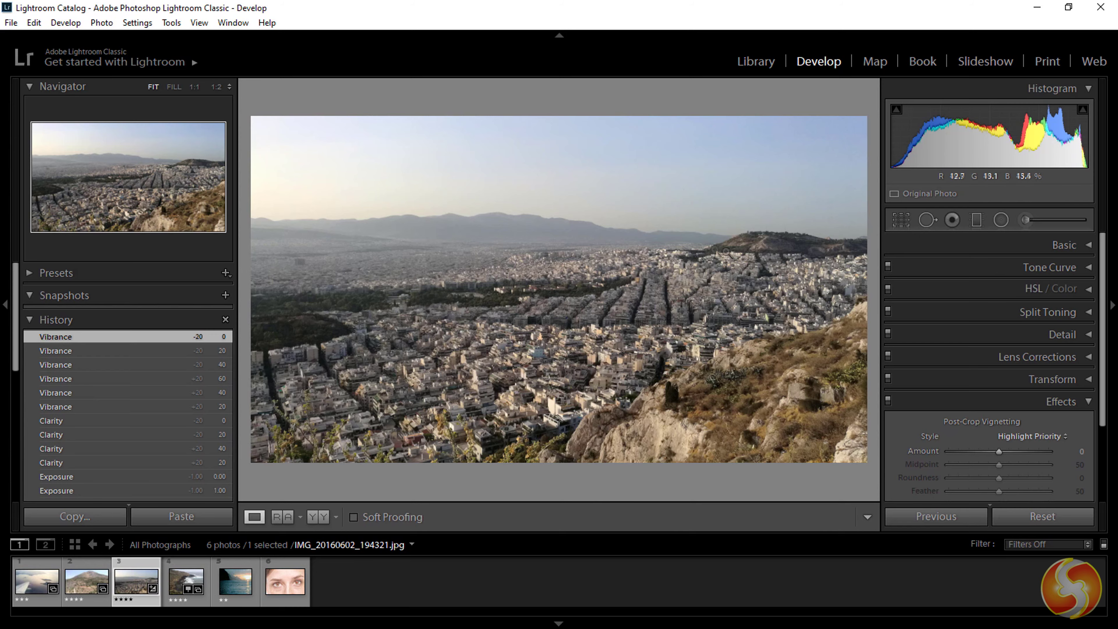
- Inspect the cityscape at 1:2 zoom across the city blocks, return to Fit, and expand Presets
key(ctrl+minus)
key(ctrl+minus)
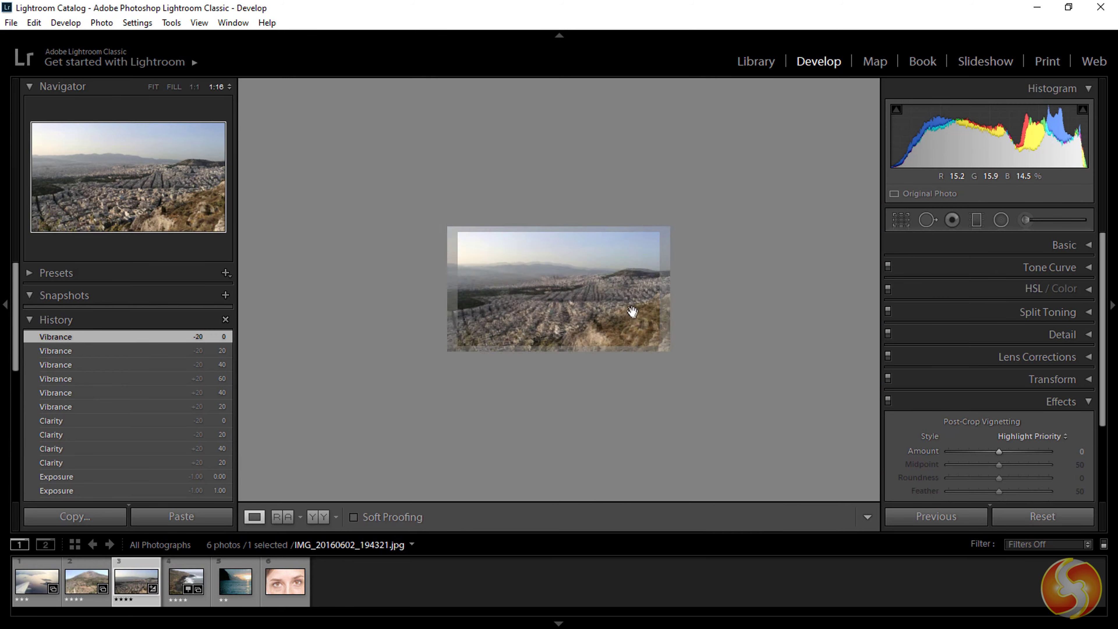
key(ctrl+equal)
key(ctrl+equal)
key(ctrl+equal)
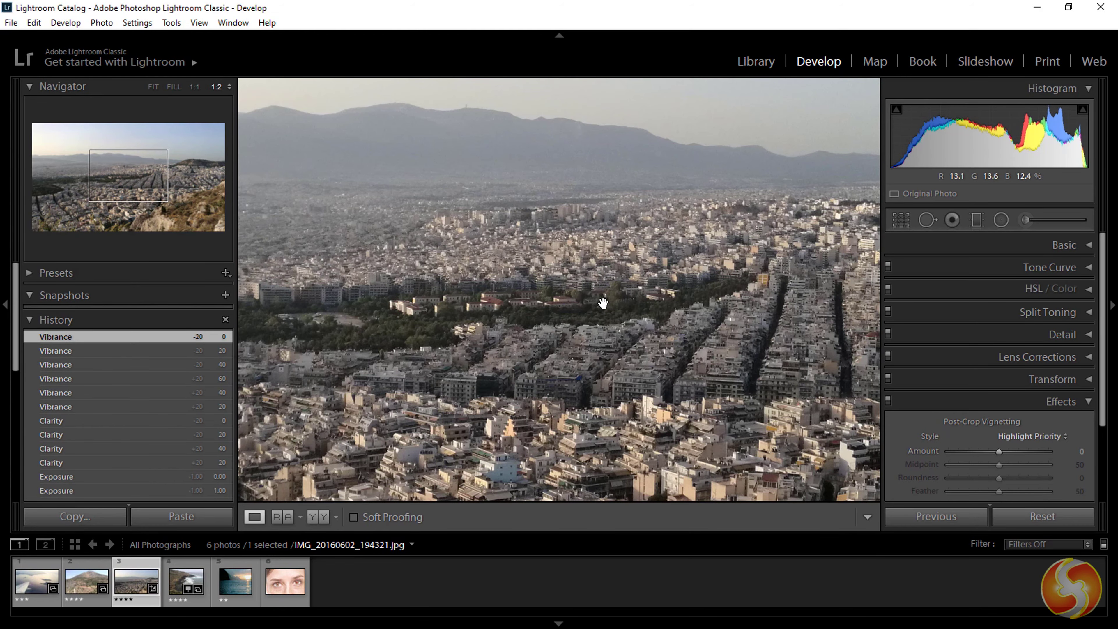
drag(689, 358, 531, 242)
drag(675, 263, 604, 317)
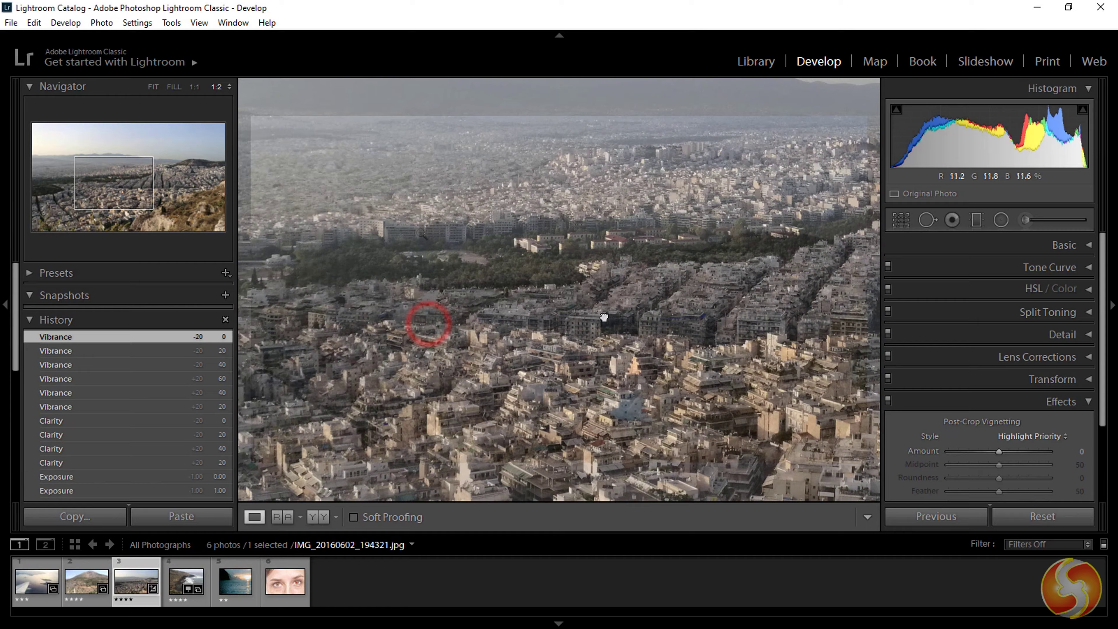
click(604, 317)
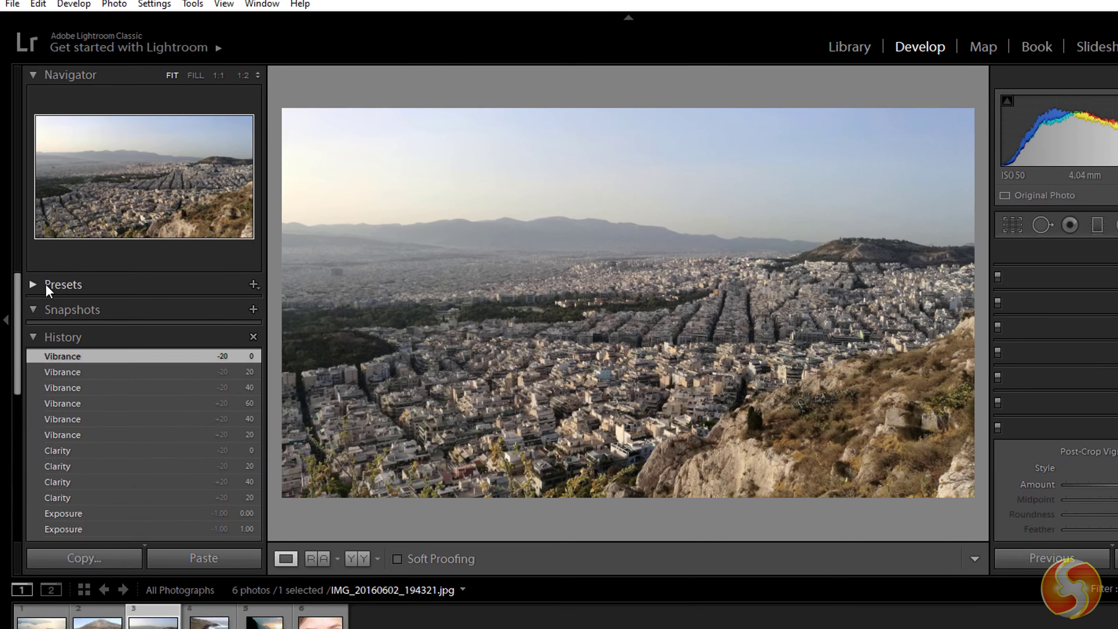
click(30, 274)
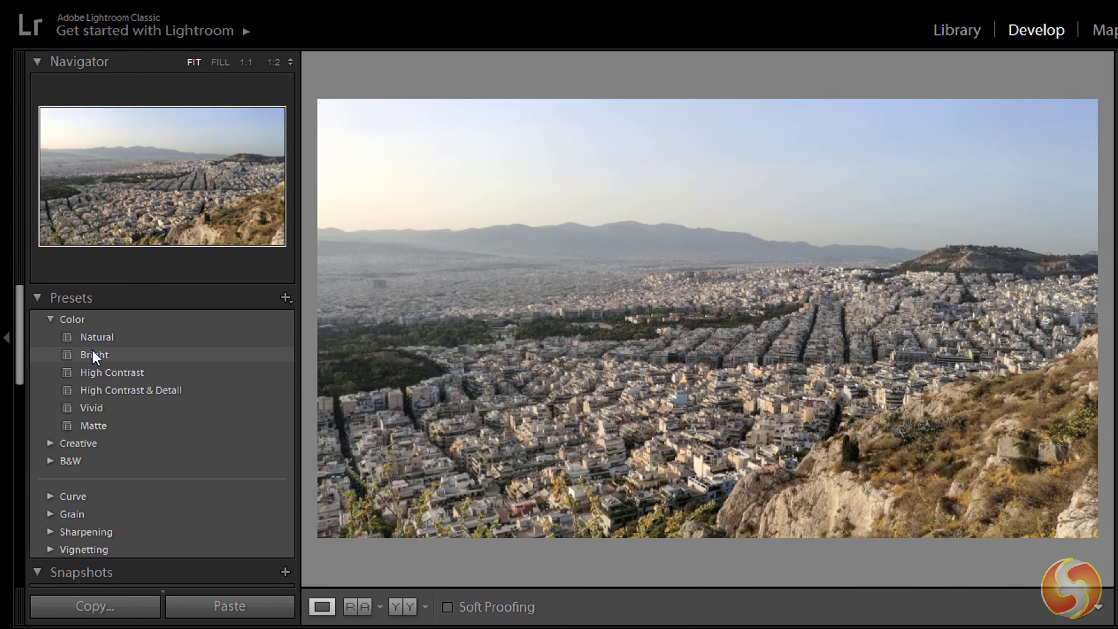
- Expand the Creative preset group and apply Warm Contrast to the Athens cityscape
click(79, 443)
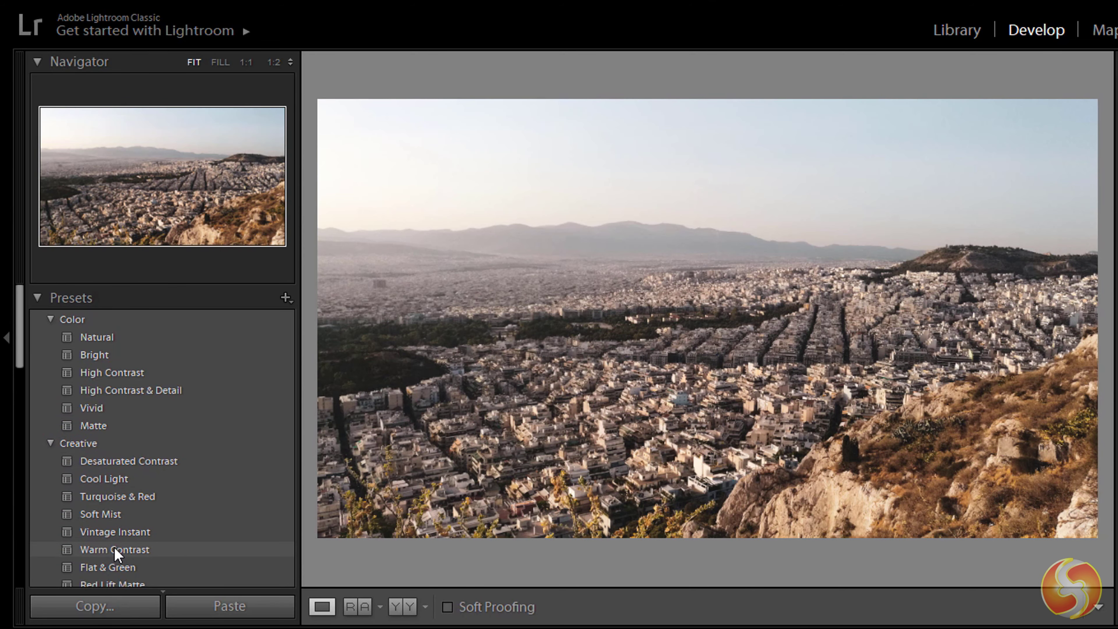
click(116, 552)
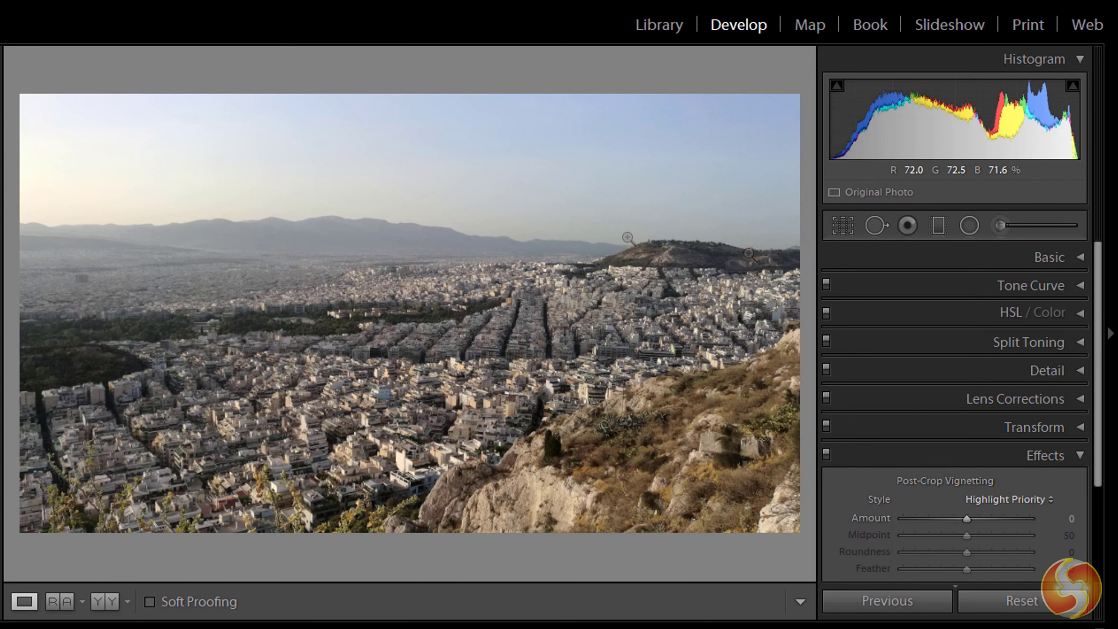
- Expand the Basic panel and experiment with Tint, finally setting it to 0
click(1082, 256)
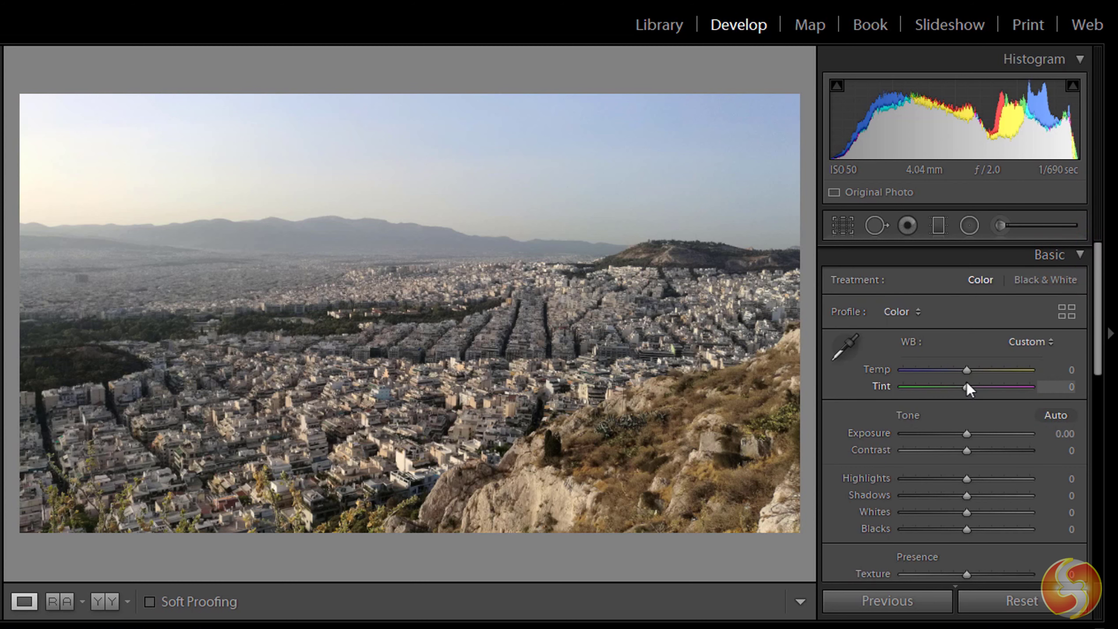
drag(968, 388, 993, 393)
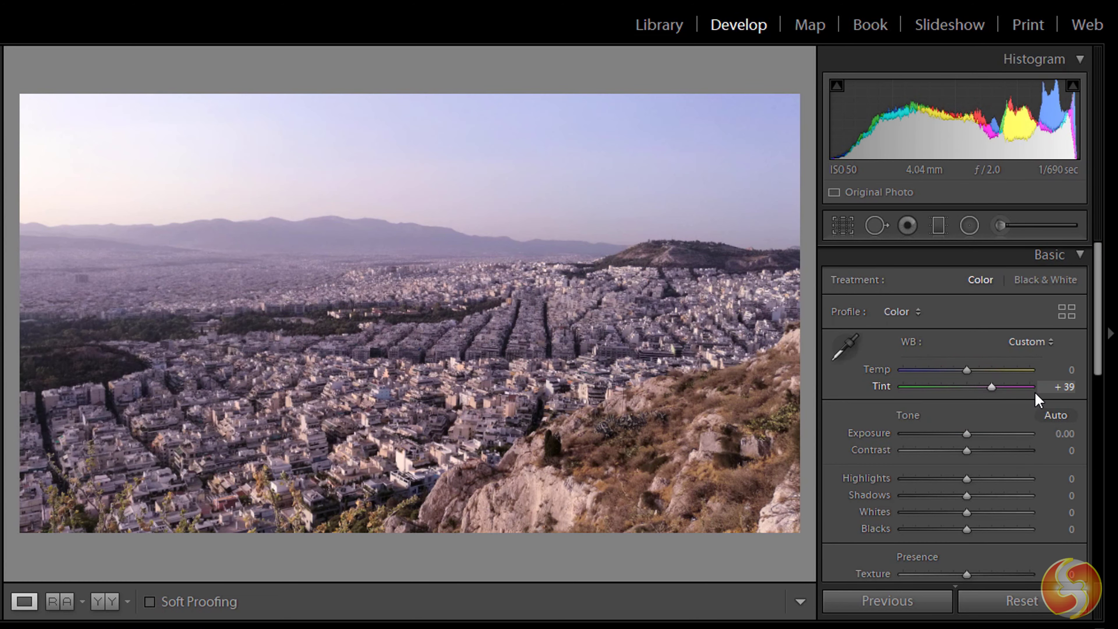
mouse_move(1065, 390)
mouse_down()
mouse_move(1039, 390)
mouse_move(1070, 389)
mouse_up()
click(1065, 386)
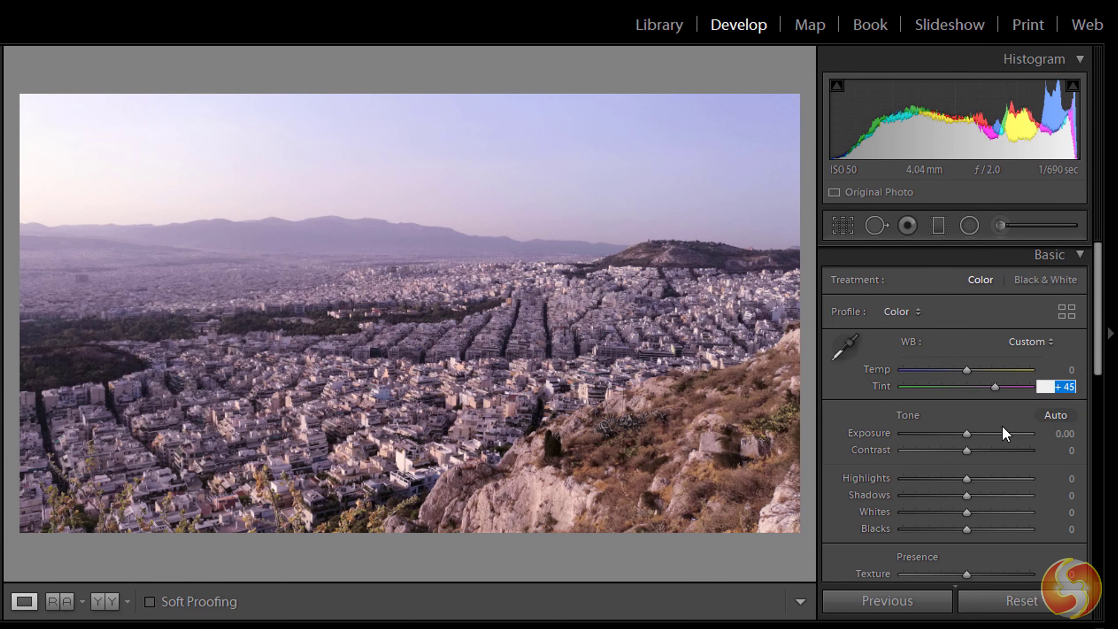
text(0)
key(Return)
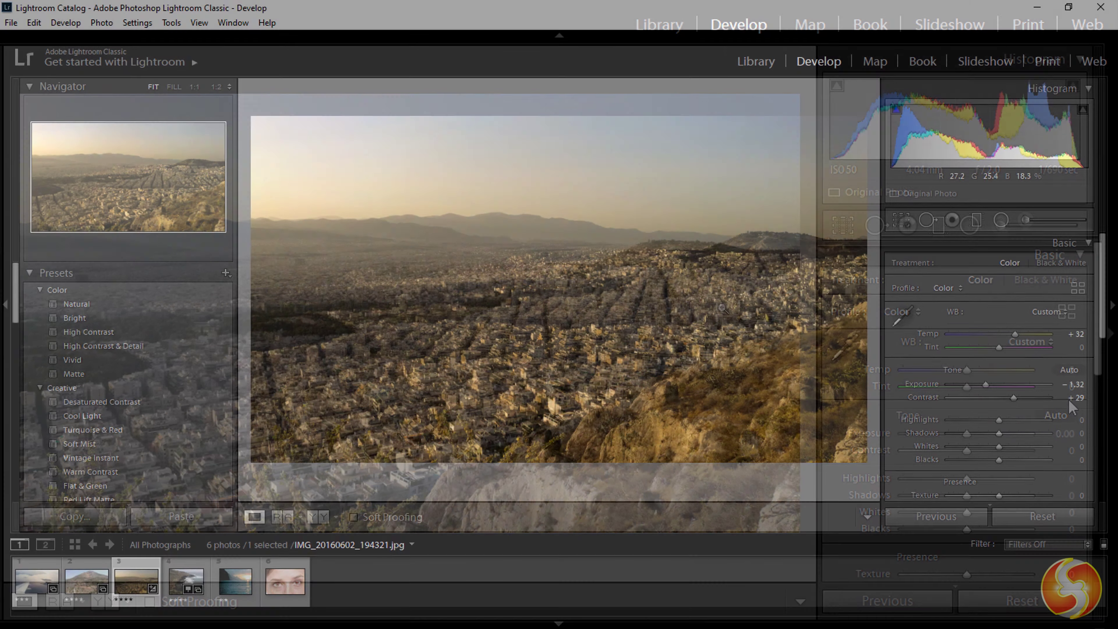
- Undo two edits, revert to the Import history state, then warm Temperature slightly and raise Contrast to +28
key(ctrl+z)
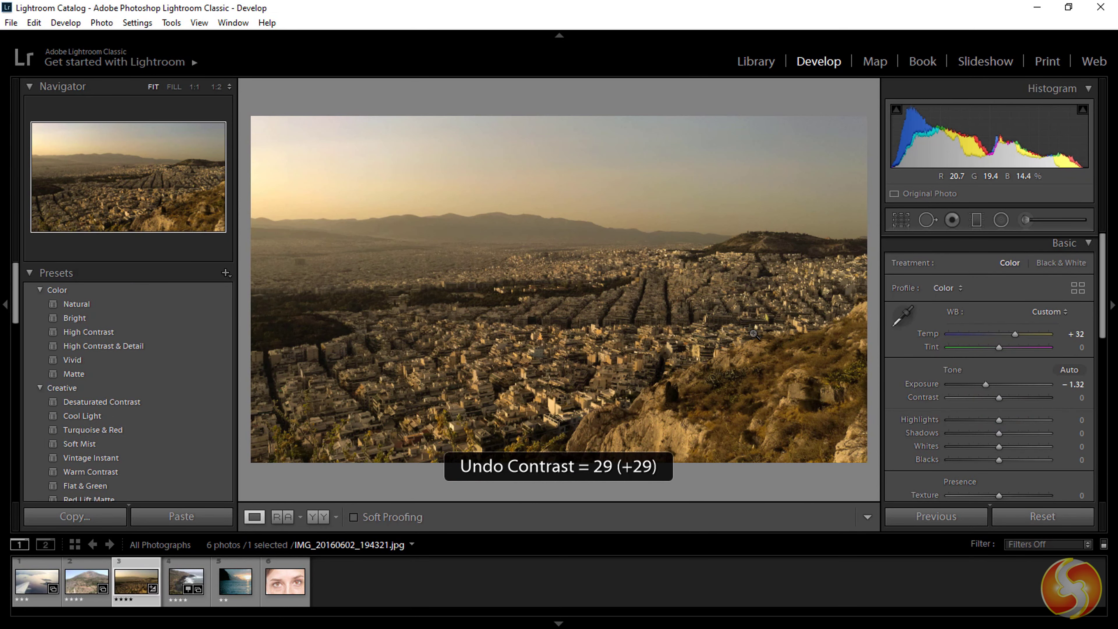
key(ctrl+z)
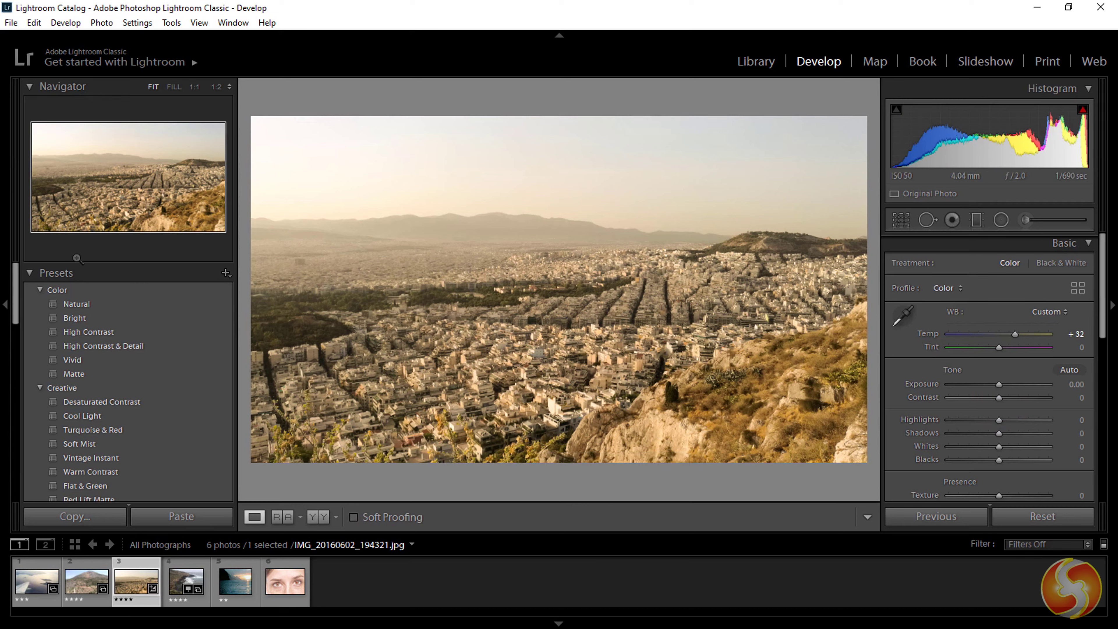
click(30, 273)
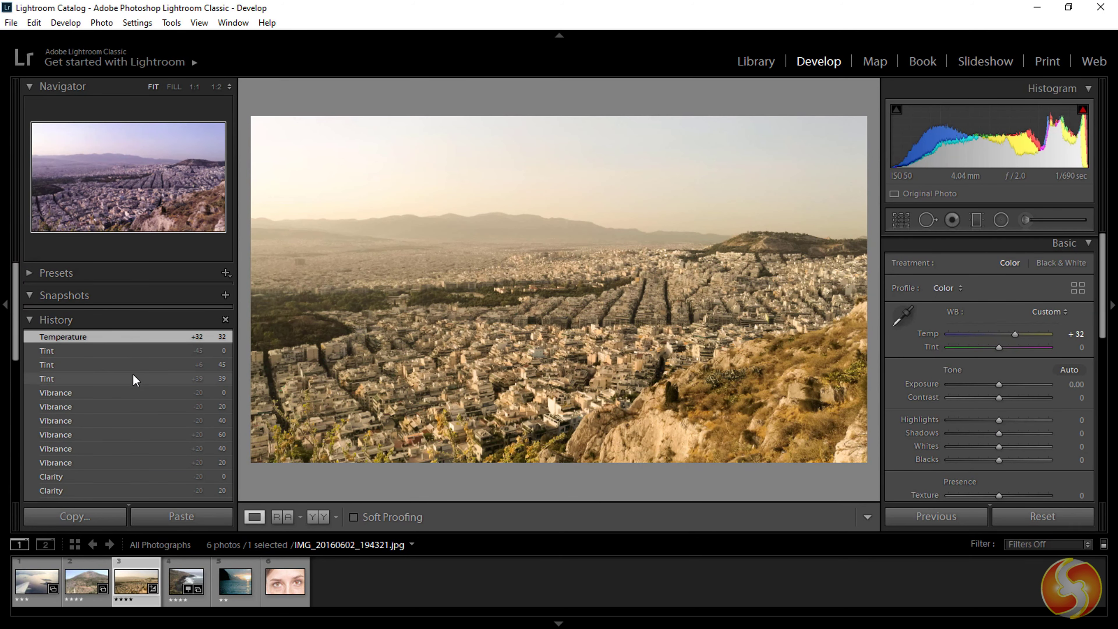
scroll(105, 370, down, 10)
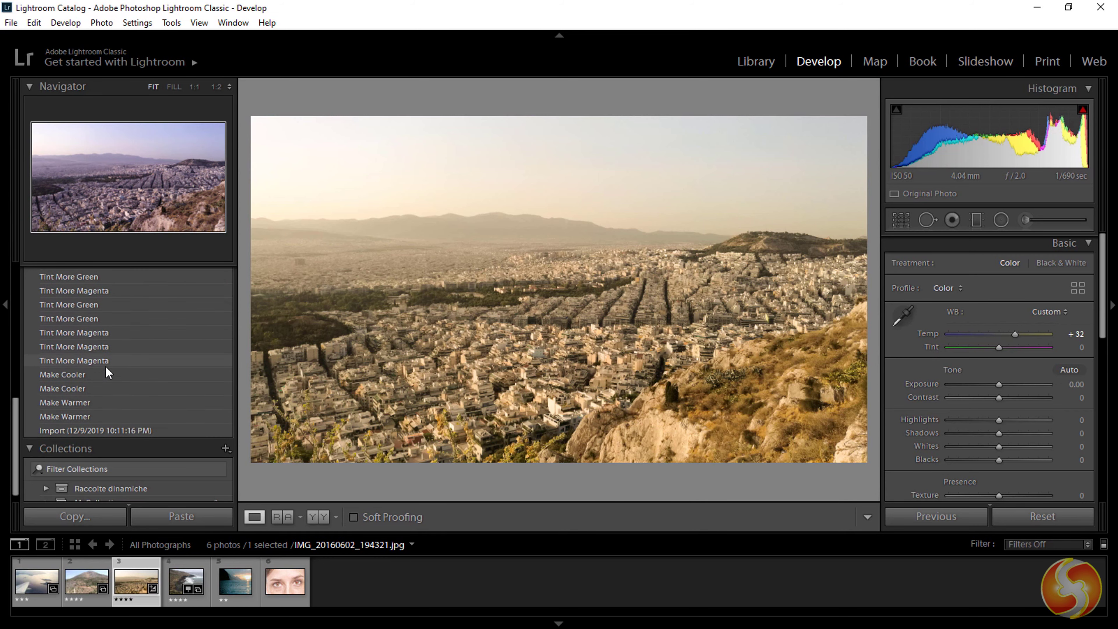
click(102, 429)
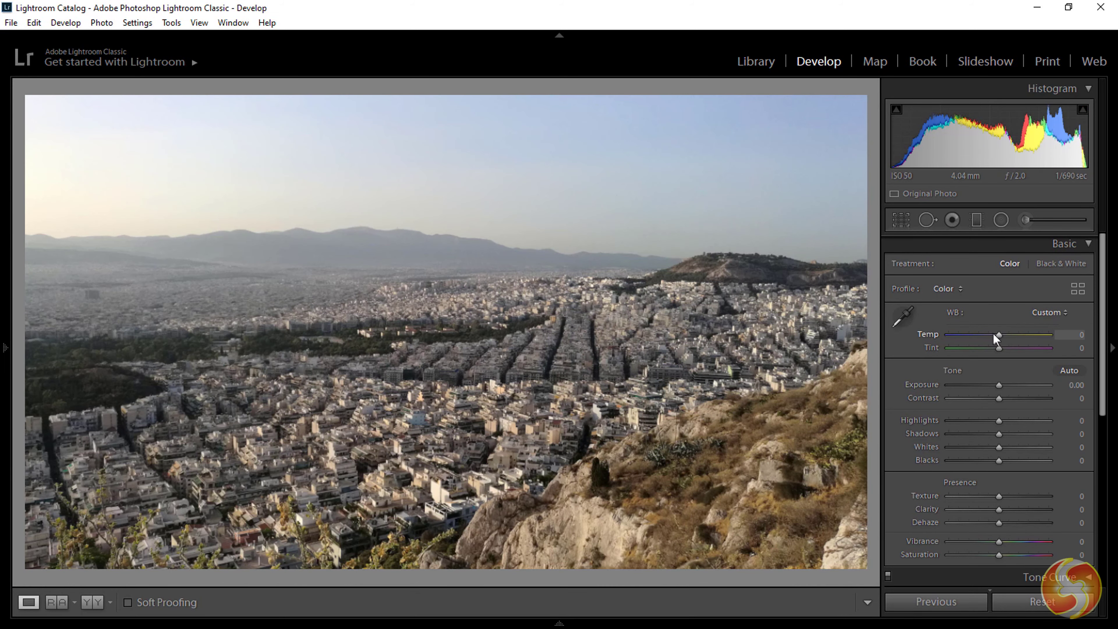
drag(1000, 336, 995, 385)
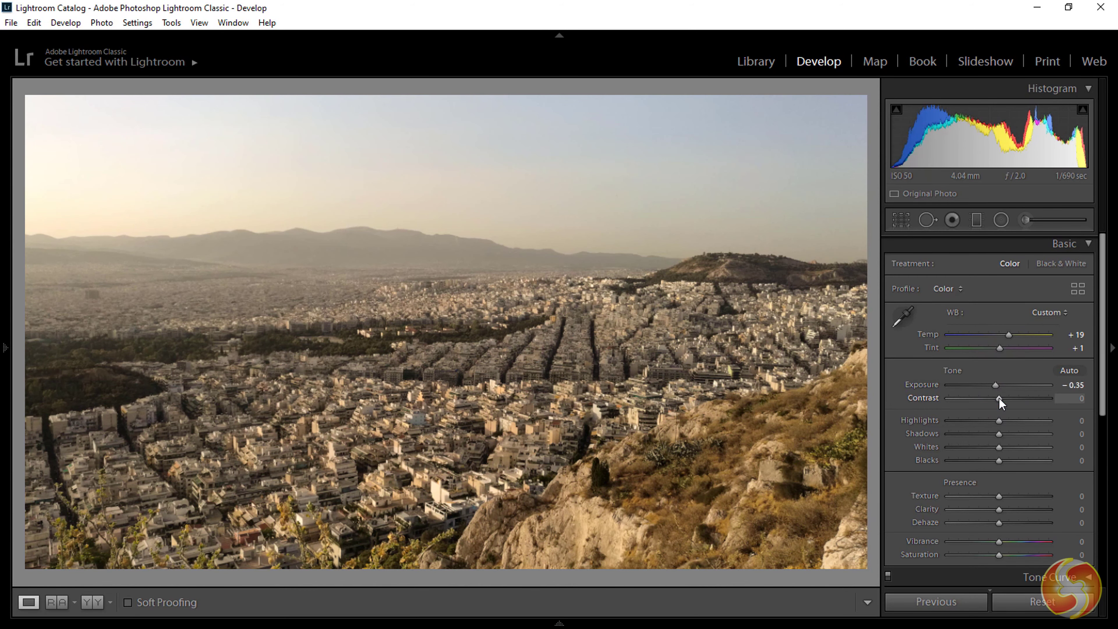
drag(1008, 399, 997, 555)
- Lift the tone curve's shadows and highlights regions, giving Shadows +2 and Highlights +70
click(1088, 244)
click(1089, 266)
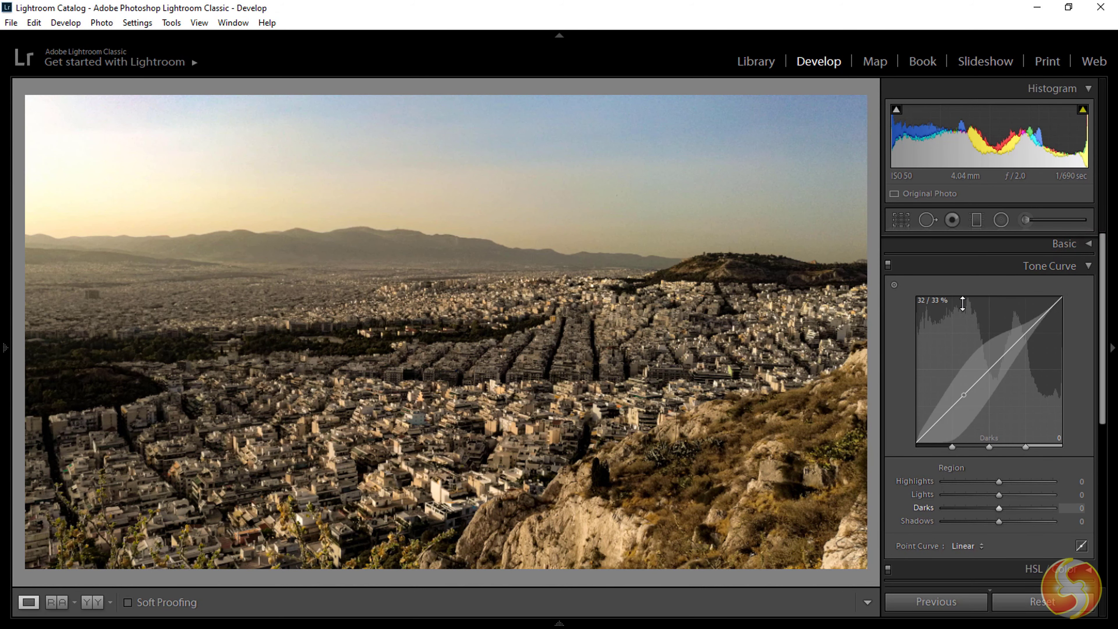
mouse_move(941, 417)
mouse_down()
mouse_move(942, 401)
mouse_move(941, 416)
mouse_up()
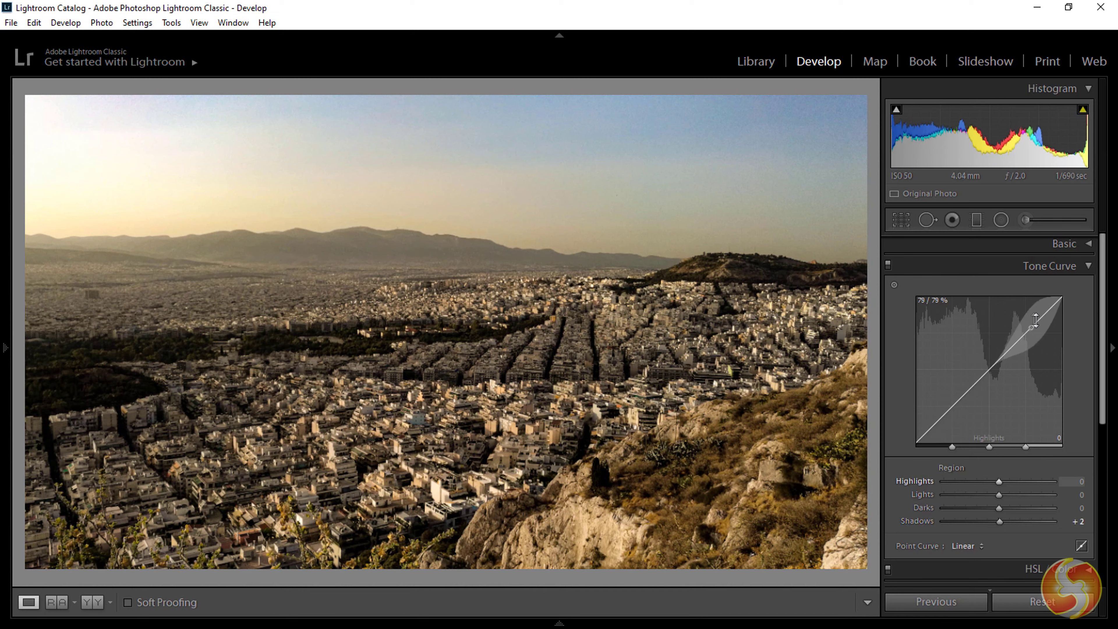
drag(1035, 319, 1036, 307)
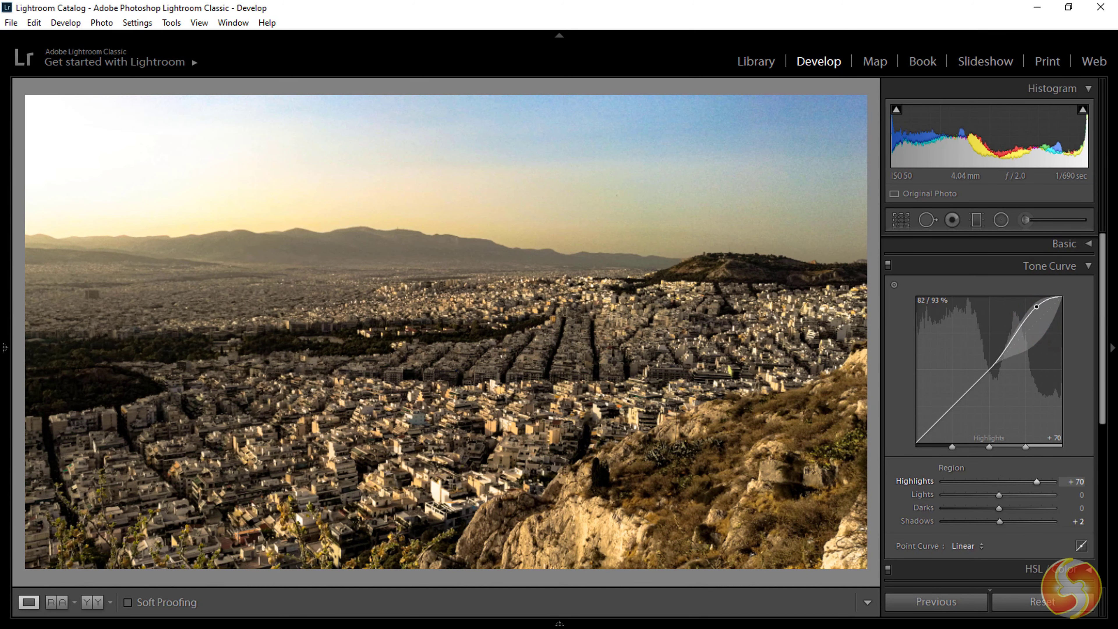
click(1089, 266)
- Shift the red, orange, green and aqua hues in HSL and adjust orange luminance, leaving orange saturation at zero
click(1089, 287)
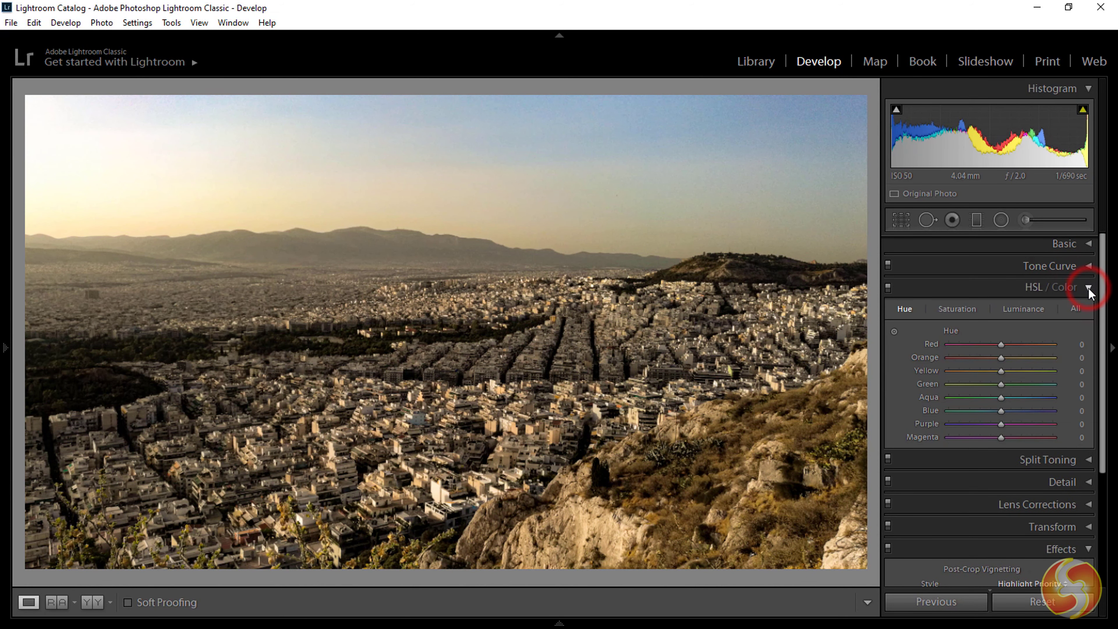
click(1064, 288)
click(1033, 287)
drag(1001, 345, 973, 359)
drag(1002, 384, 999, 384)
drag(1001, 397, 966, 398)
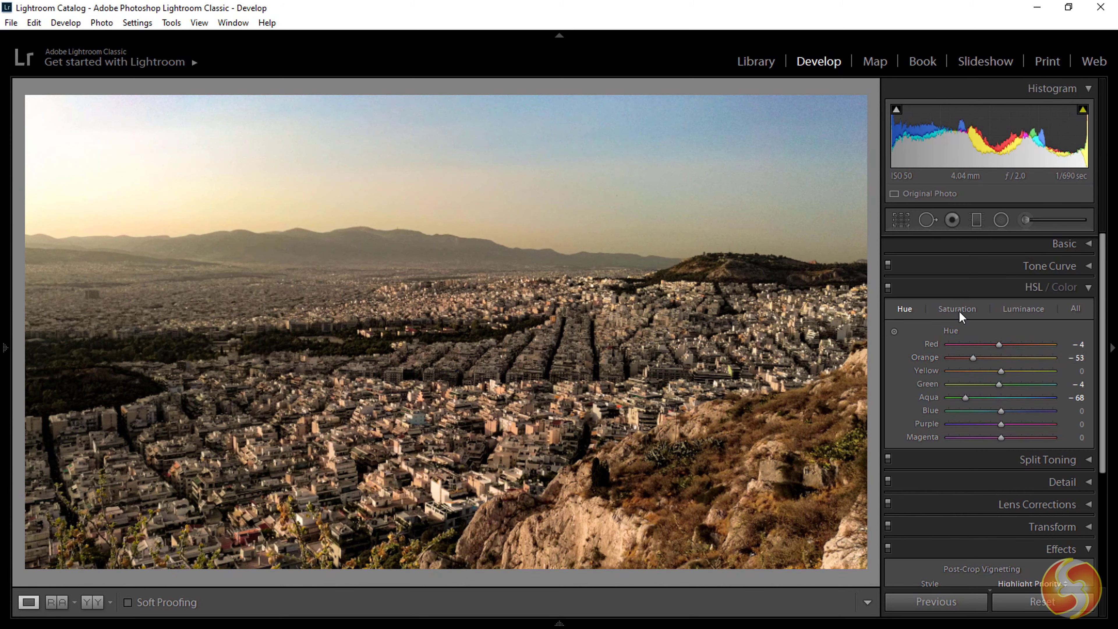
click(960, 308)
drag(1001, 357, 1075, 362)
double_click(925, 357)
click(1023, 309)
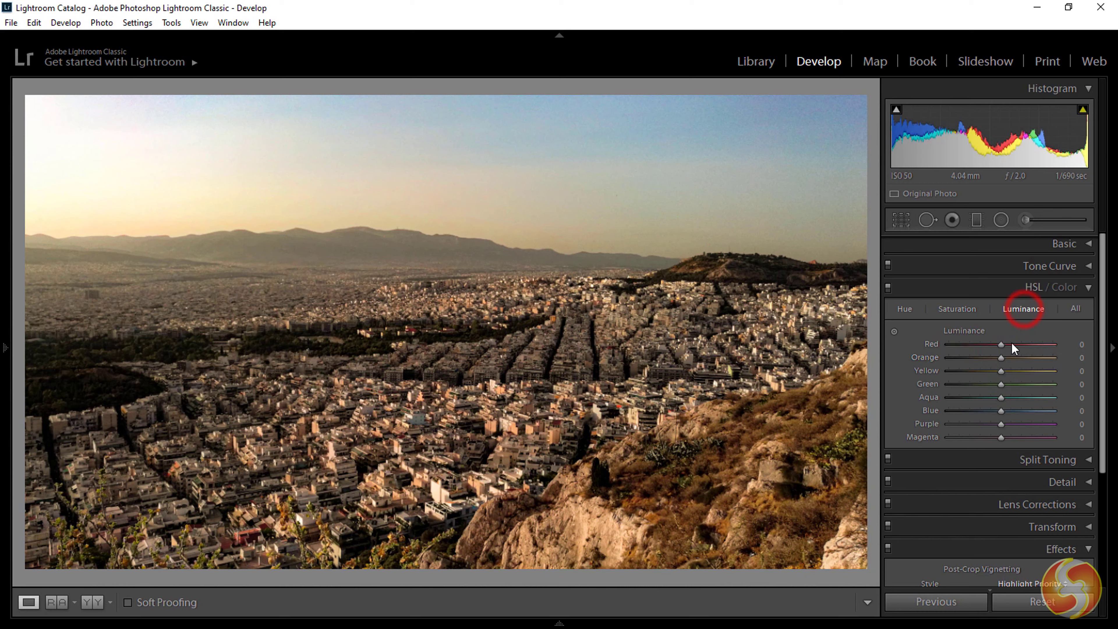
drag(1002, 360, 1064, 366)
drag(1065, 368, 1015, 375)
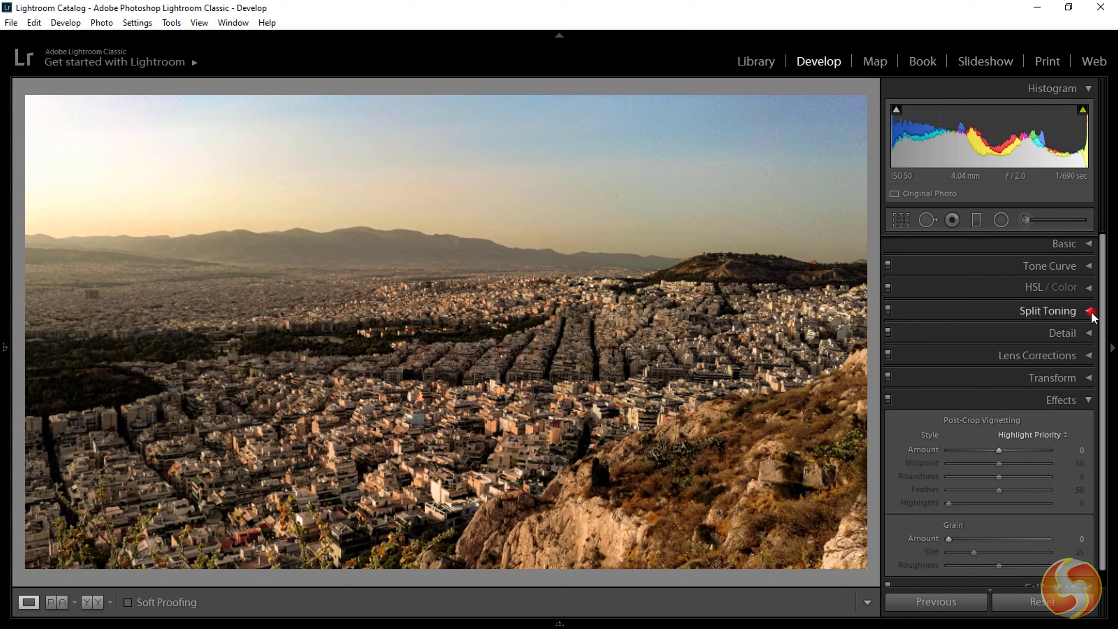
- Split-tone with pinkish highlights at Hue 14, Saturation 10, and Balance +100
click(1089, 311)
click(1051, 331)
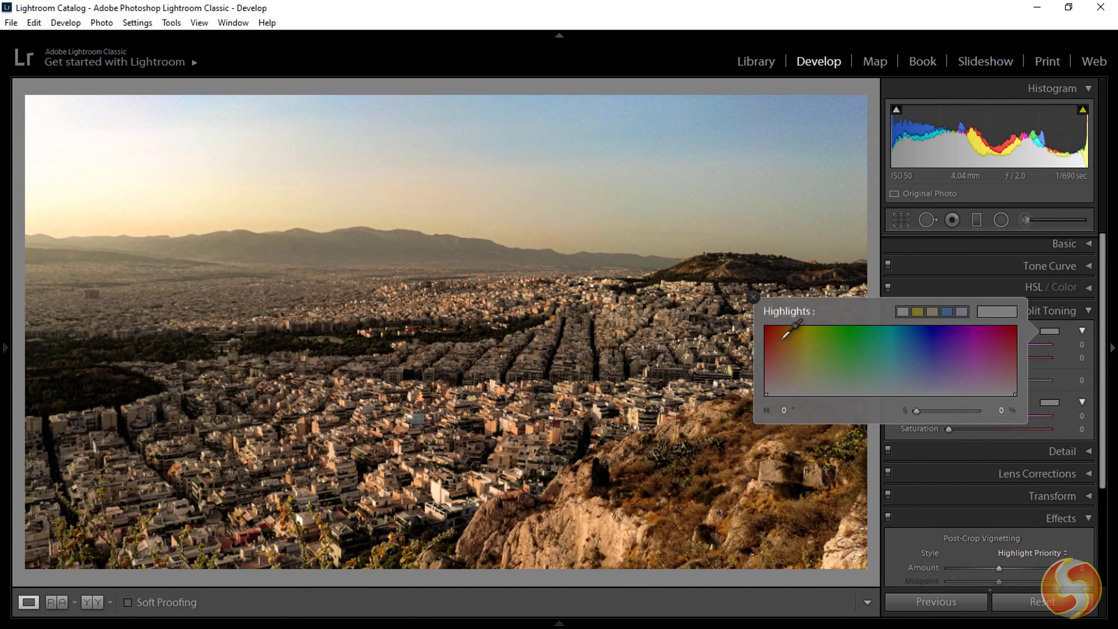
drag(792, 339, 799, 341)
drag(960, 344, 1086, 388)
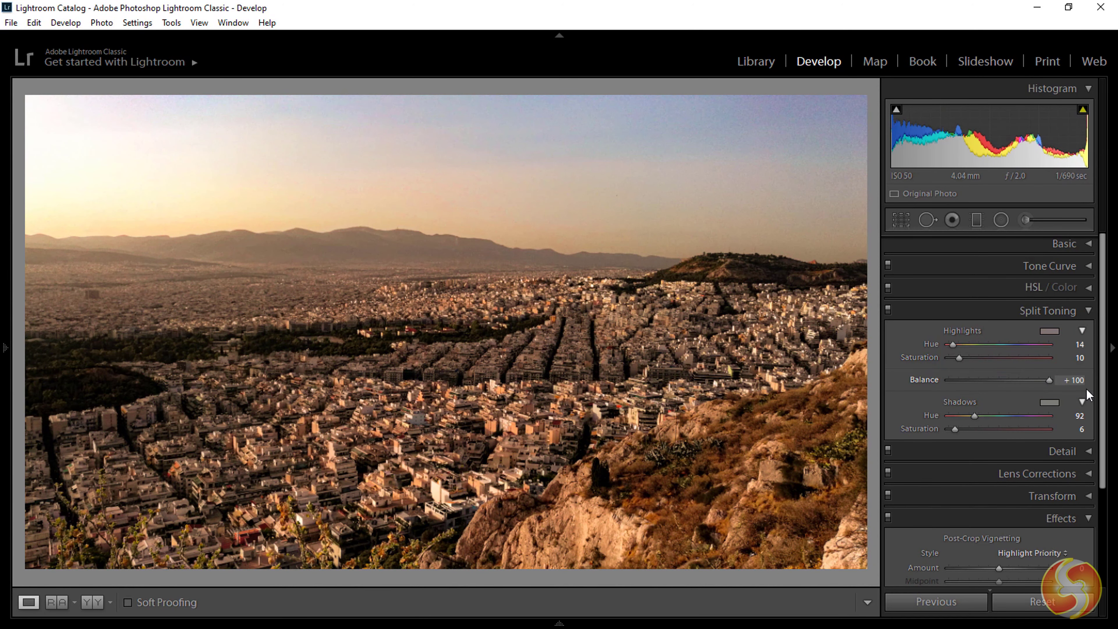
- Increase the Detail panel's Sharpening Amount on the Athens cityscape
click(1089, 311)
click(1088, 330)
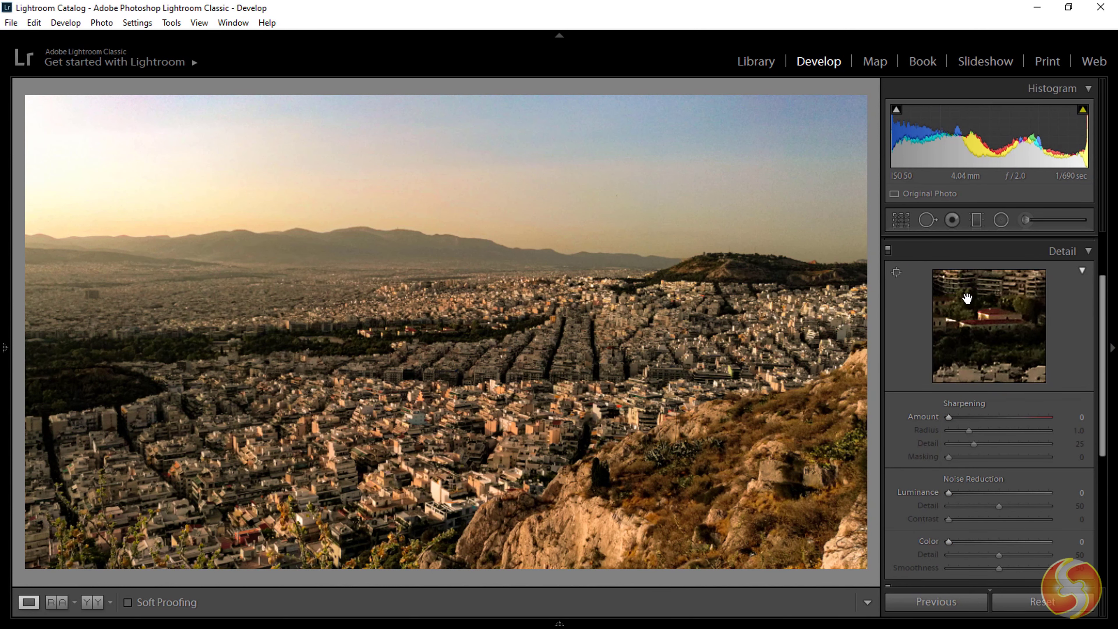
drag(950, 418, 1004, 428)
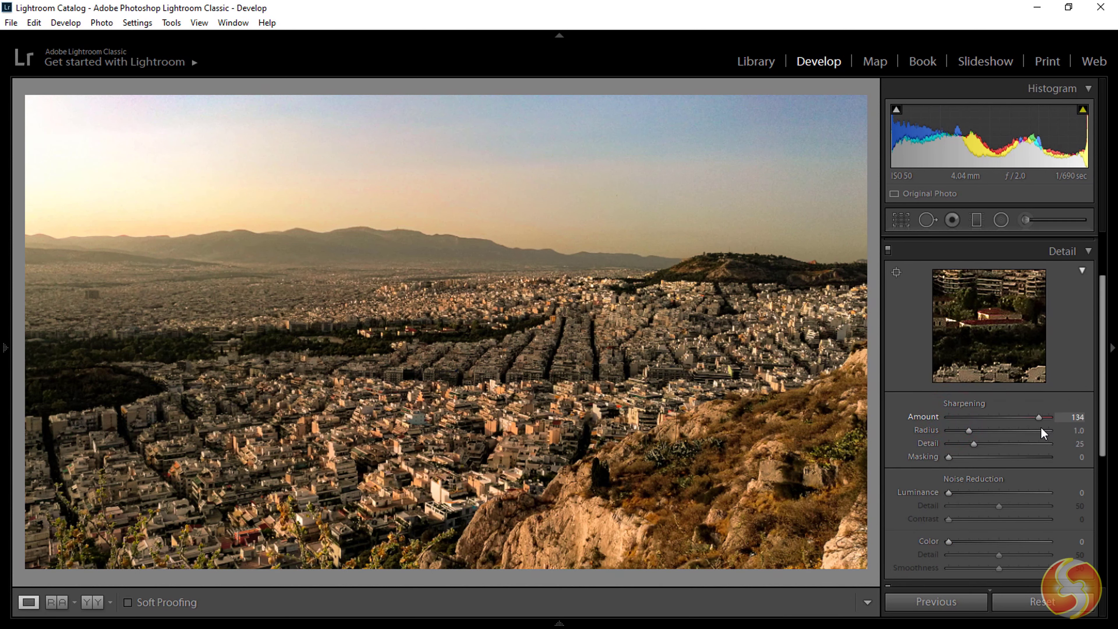
- Try lens profile corrections with Samsung as the lens make, then turn them off again
key(ctrl+6)
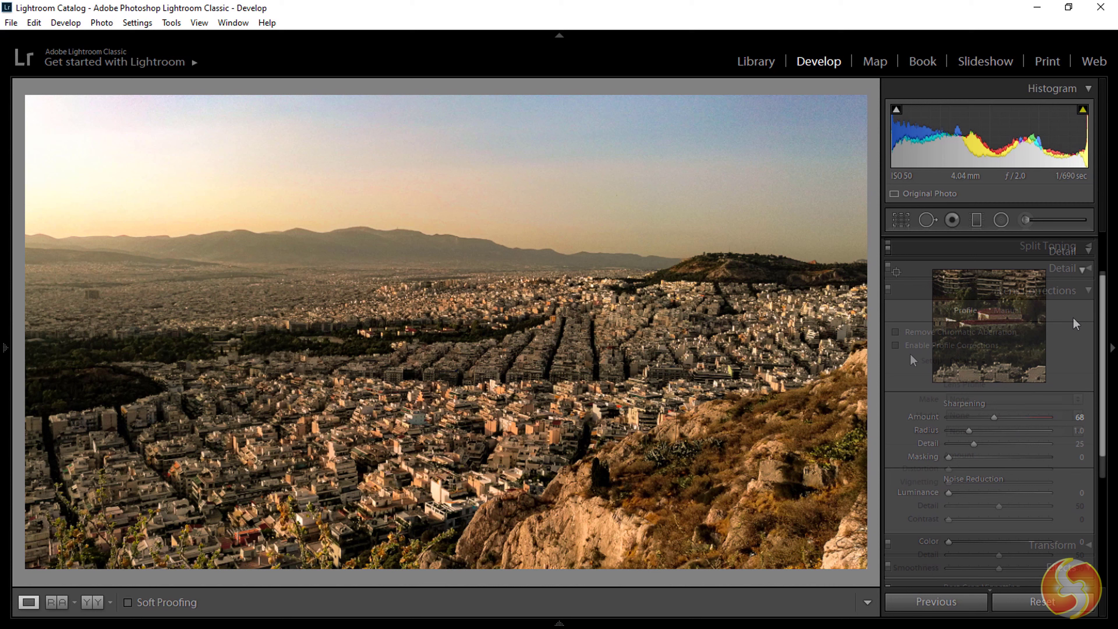
click(896, 345)
click(1018, 400)
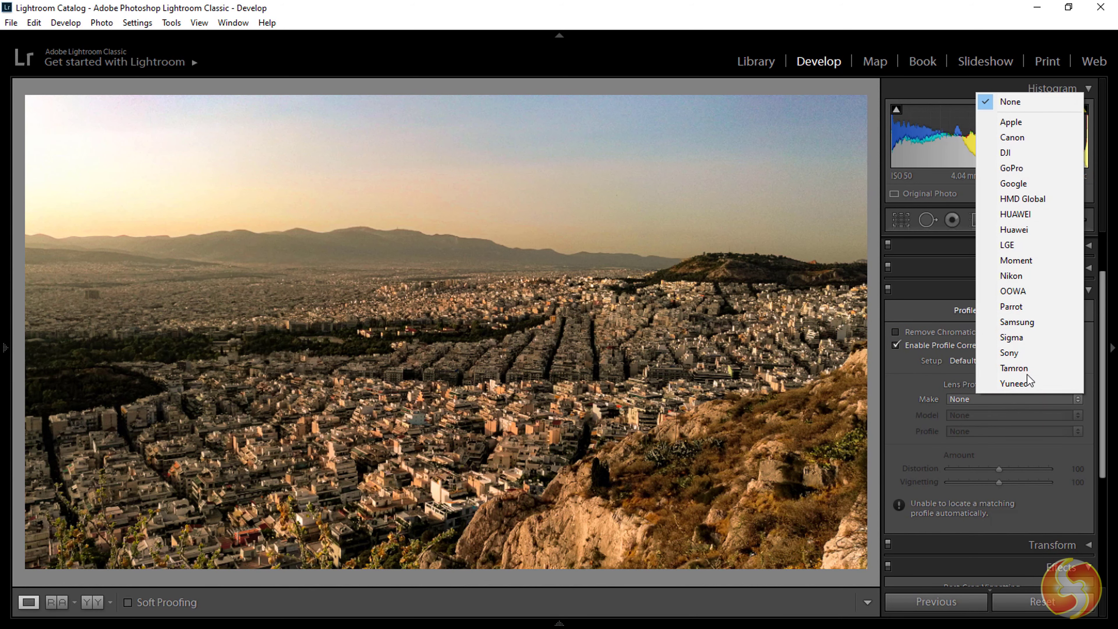
click(1050, 323)
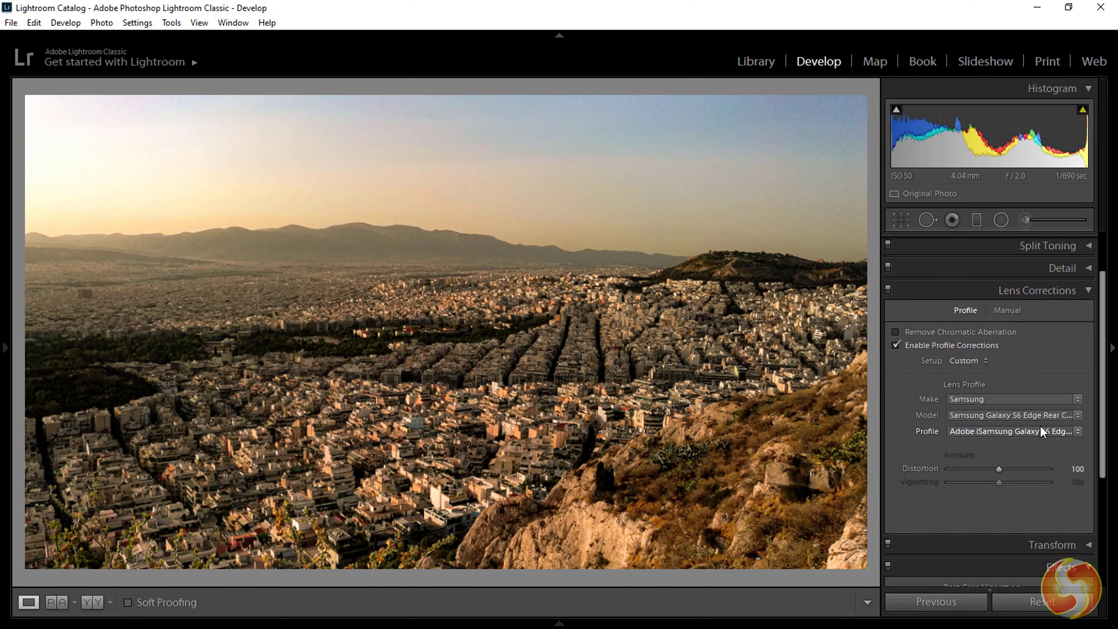
click(896, 345)
click(1088, 291)
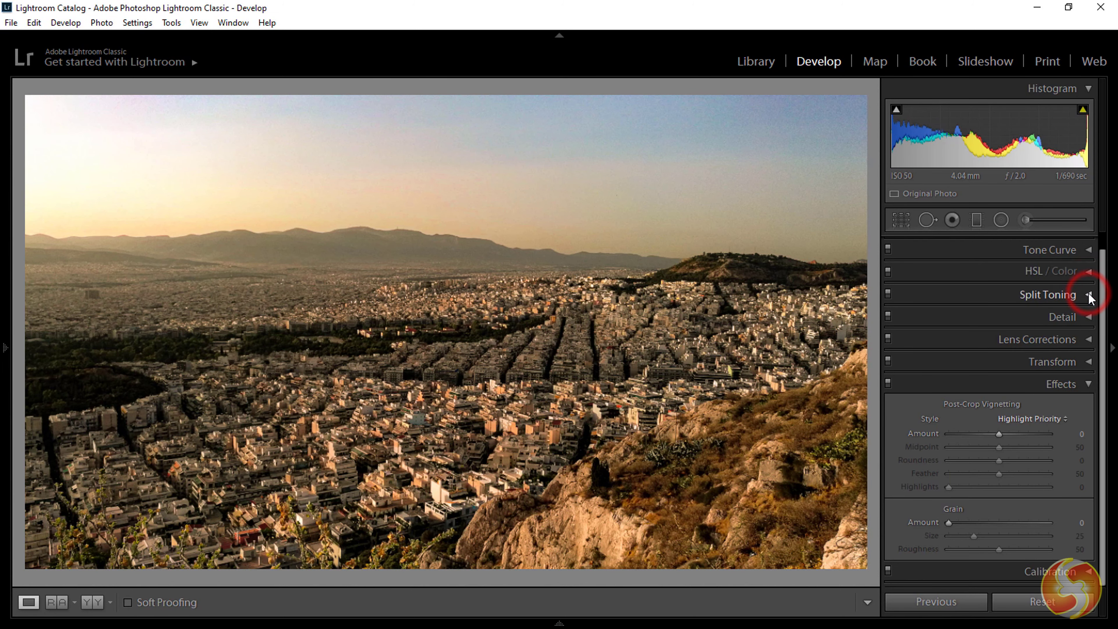
- Tilt the Transform vertical perspective, add a negative post-crop vignette, and set Red Primary Hue to -4
click(1081, 362)
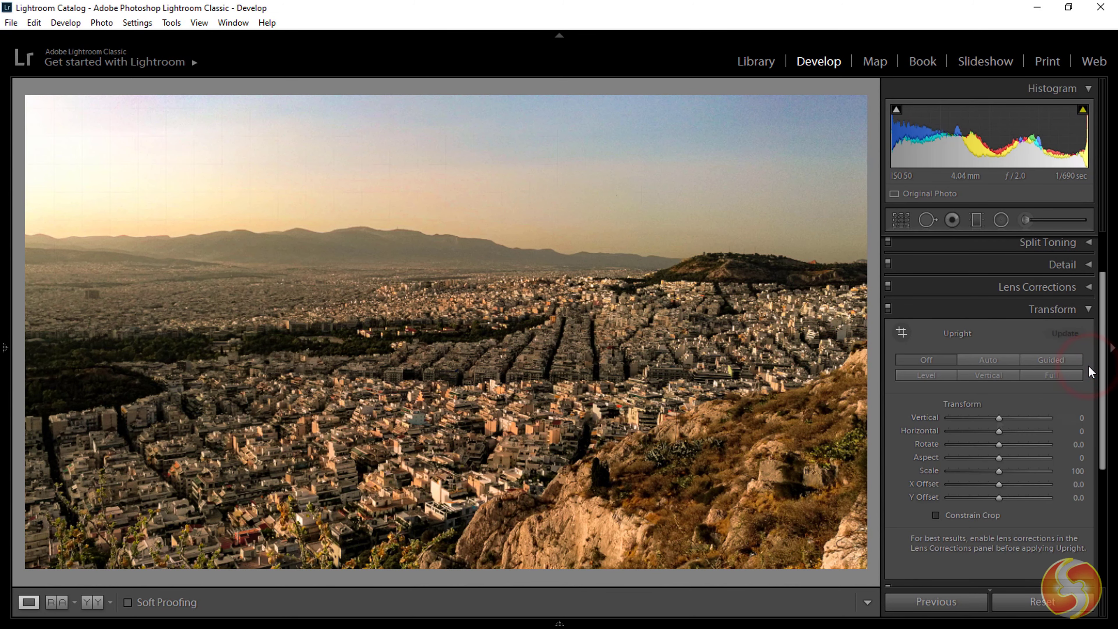
mouse_move(999, 421)
mouse_down()
mouse_move(1008, 419)
mouse_move(993, 423)
mouse_up()
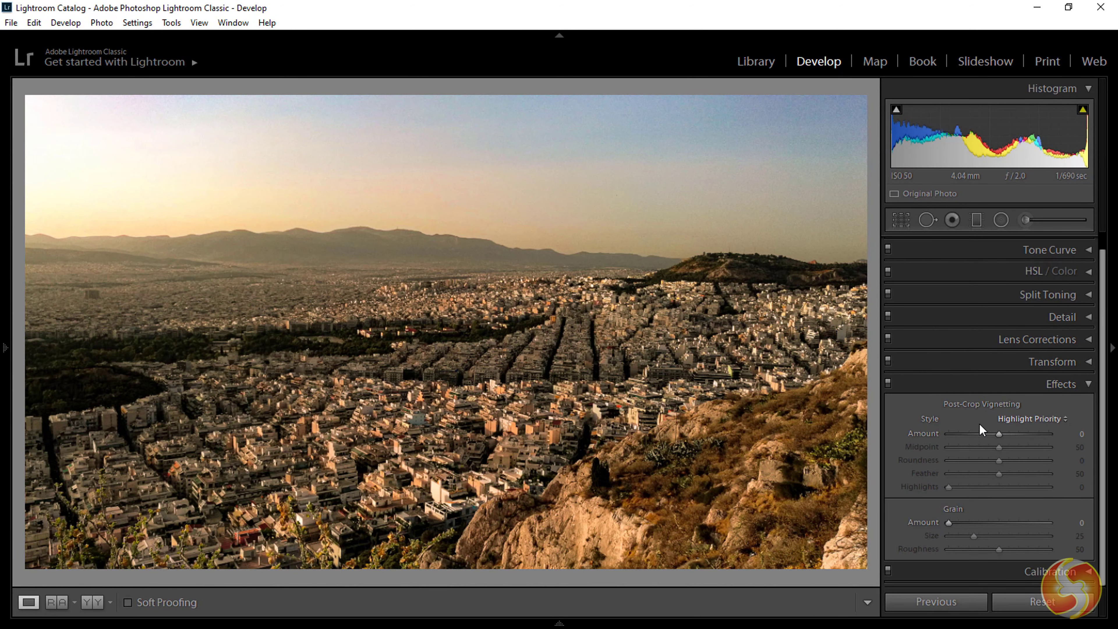
mouse_move(999, 435)
mouse_down()
mouse_move(1020, 442)
mouse_move(977, 438)
mouse_up()
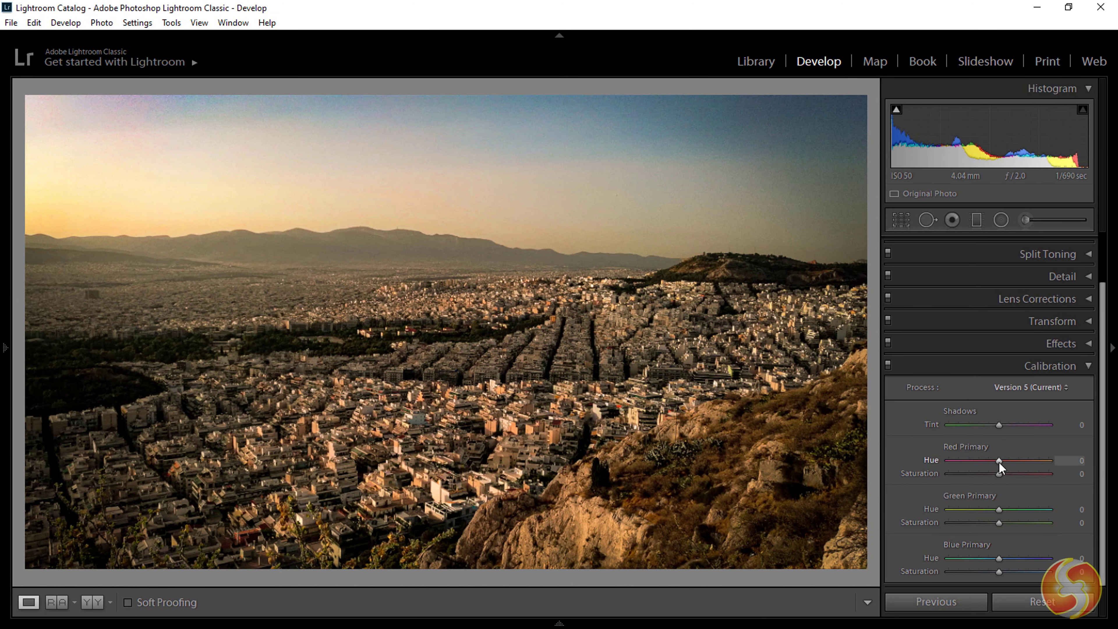
mouse_move(1000, 463)
mouse_down()
mouse_move(1041, 461)
mouse_move(1018, 471)
mouse_up()
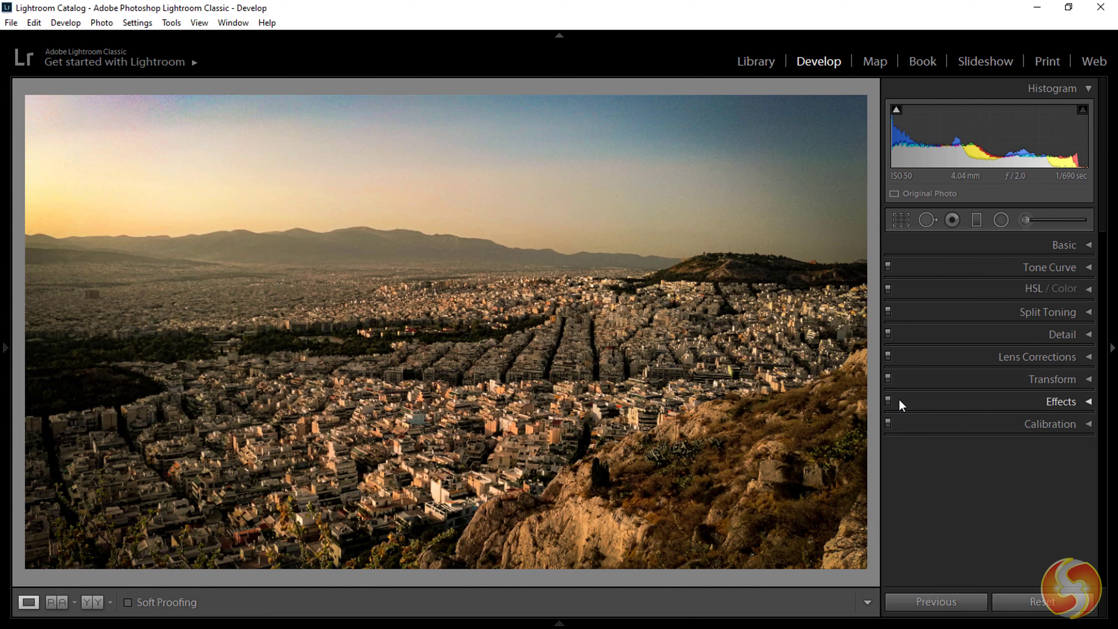
- Turn the Effects panel off and back on to compare the effect
click(888, 400)
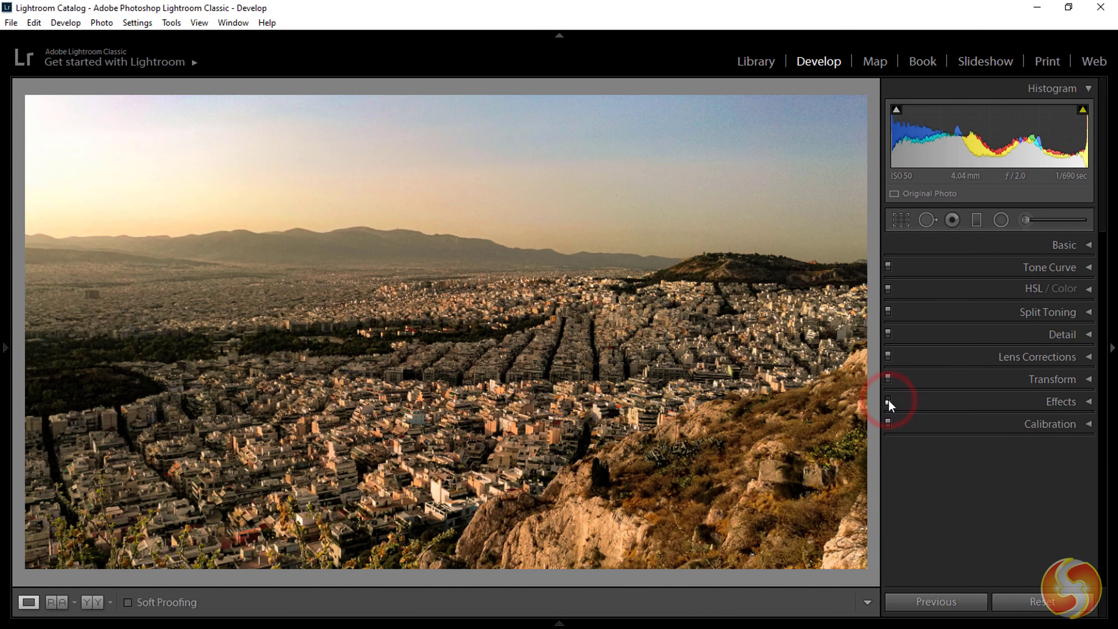
click(888, 400)
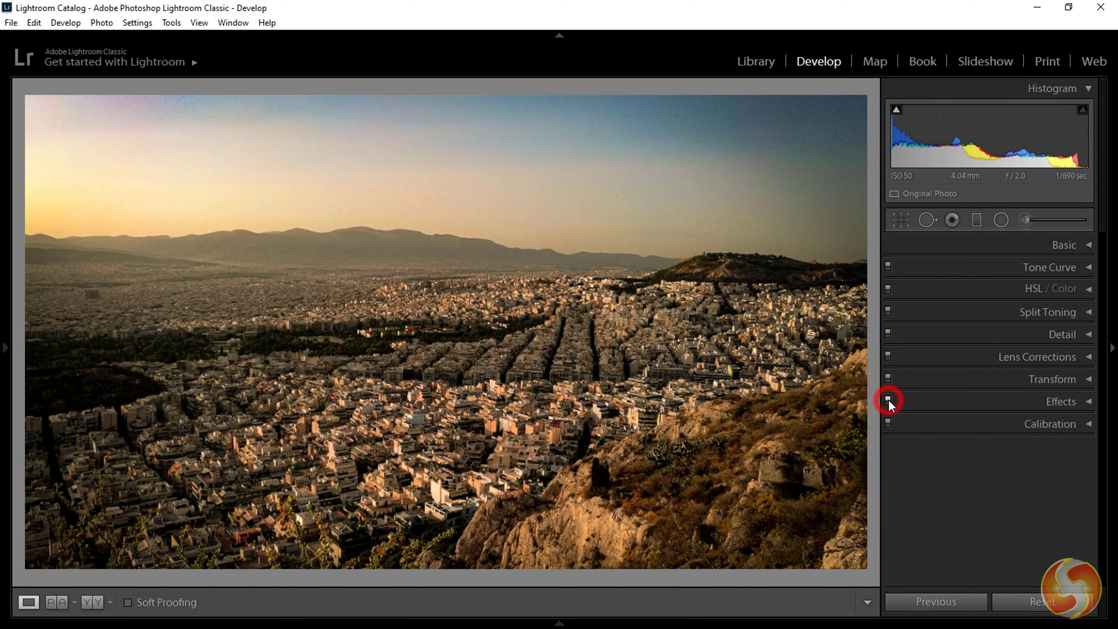
click(1063, 403)
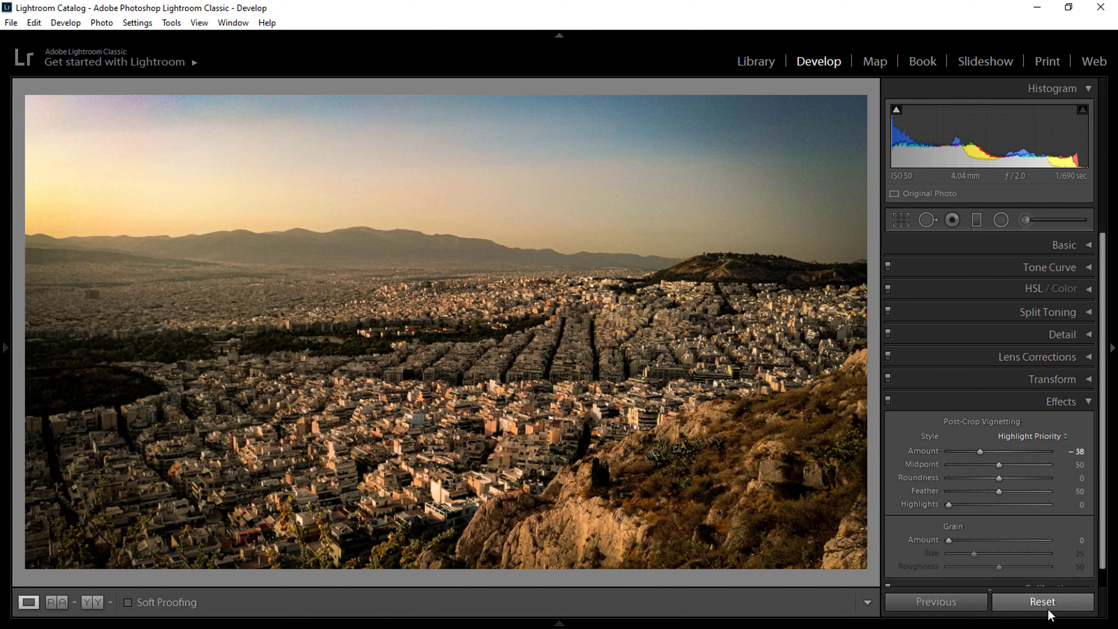
- Reset all edits, undo with Ctrl+Z, then switch to the split Before/After view
click(1043, 602)
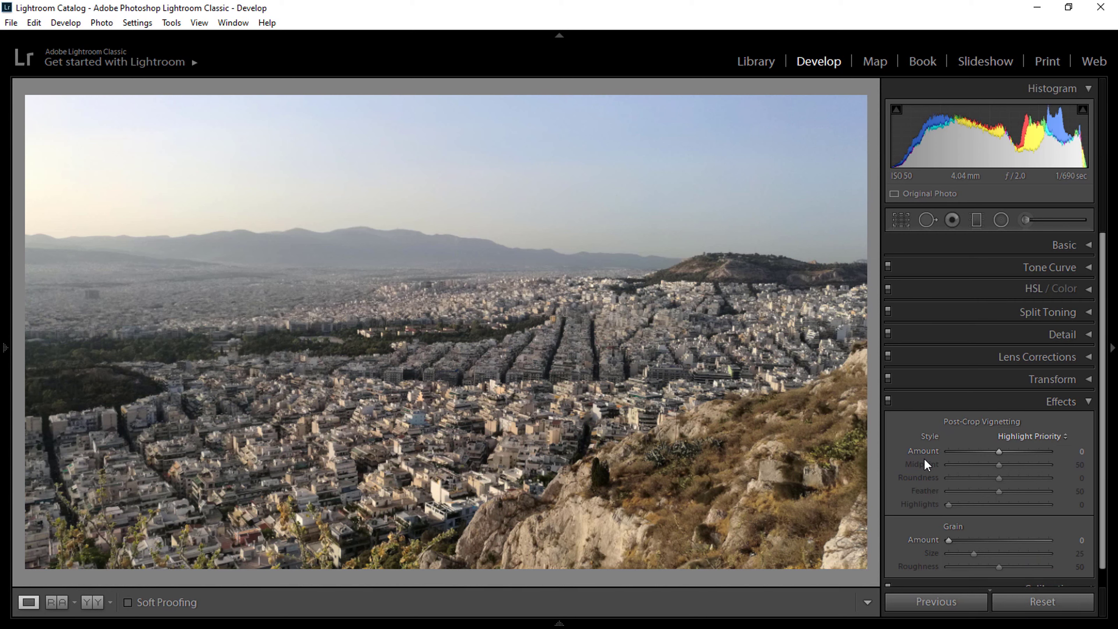
key(ctrl+z)
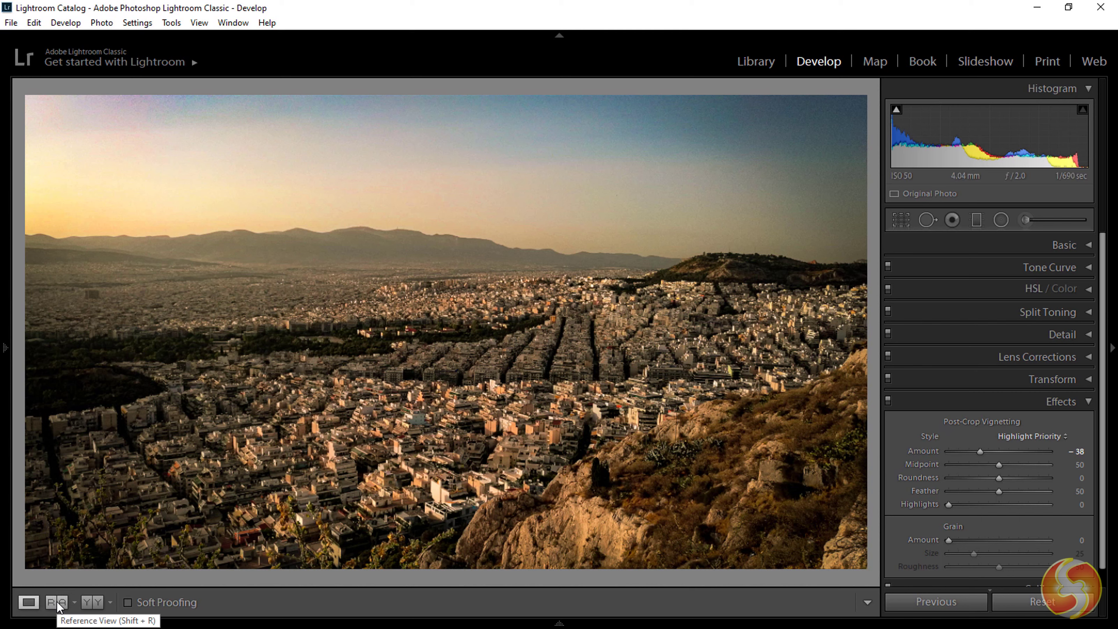
click(87, 602)
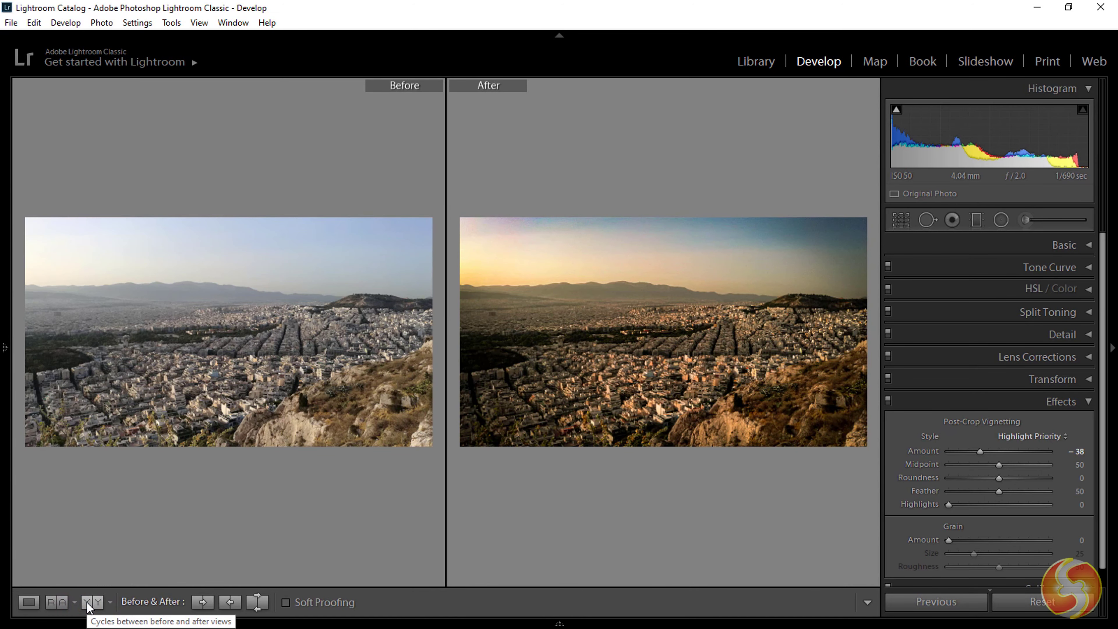
click(86, 602)
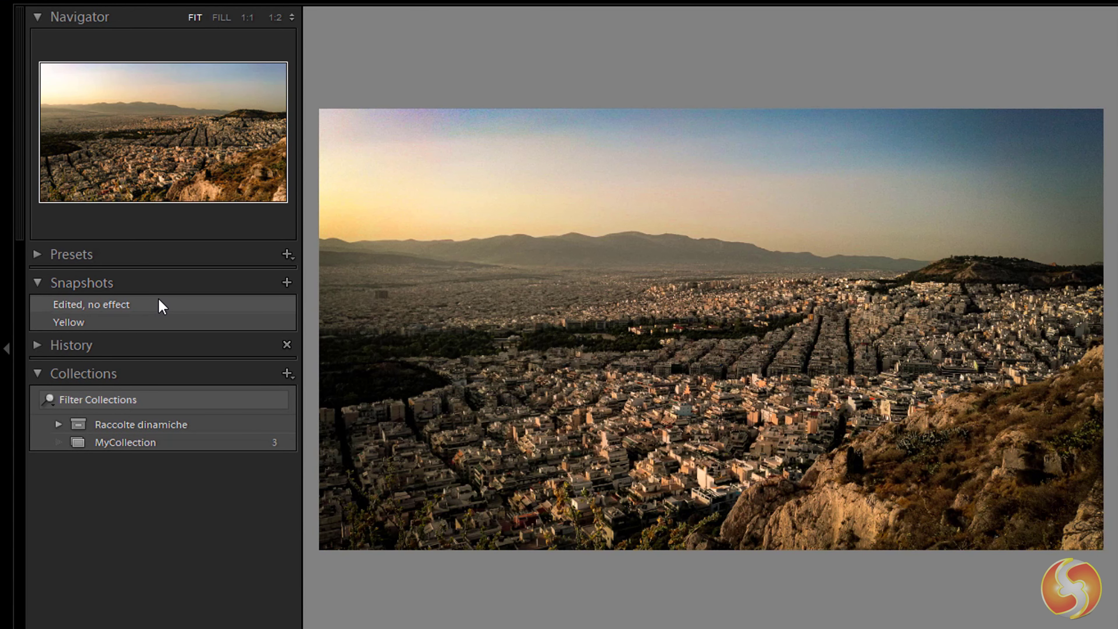
- Save the current edit as a snapshot named 'Final picture'
click(287, 283)
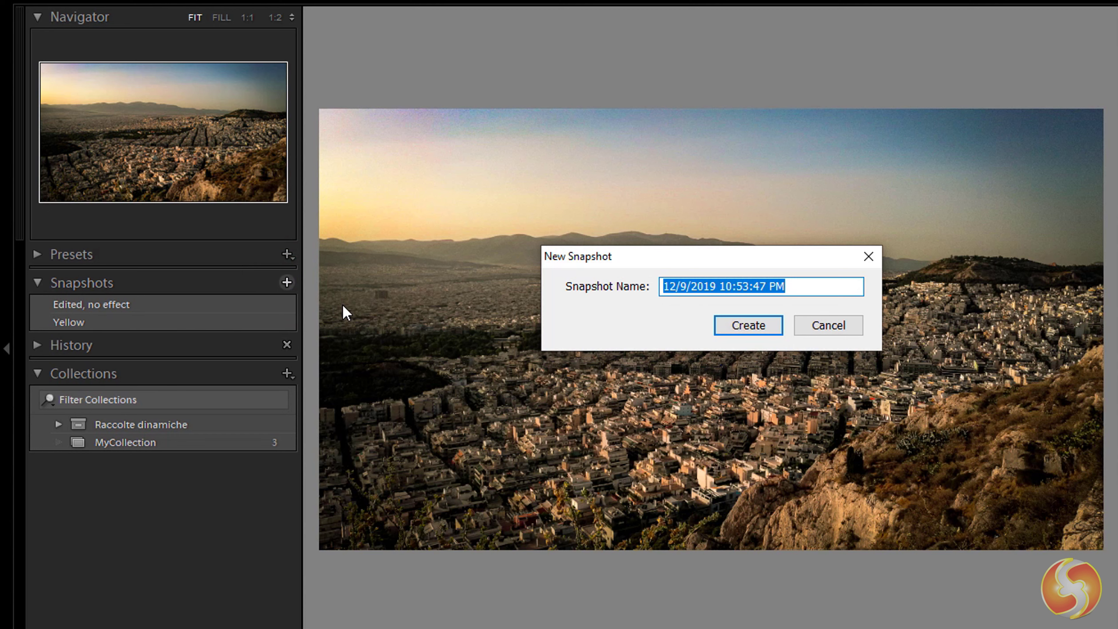
text(Final pi)
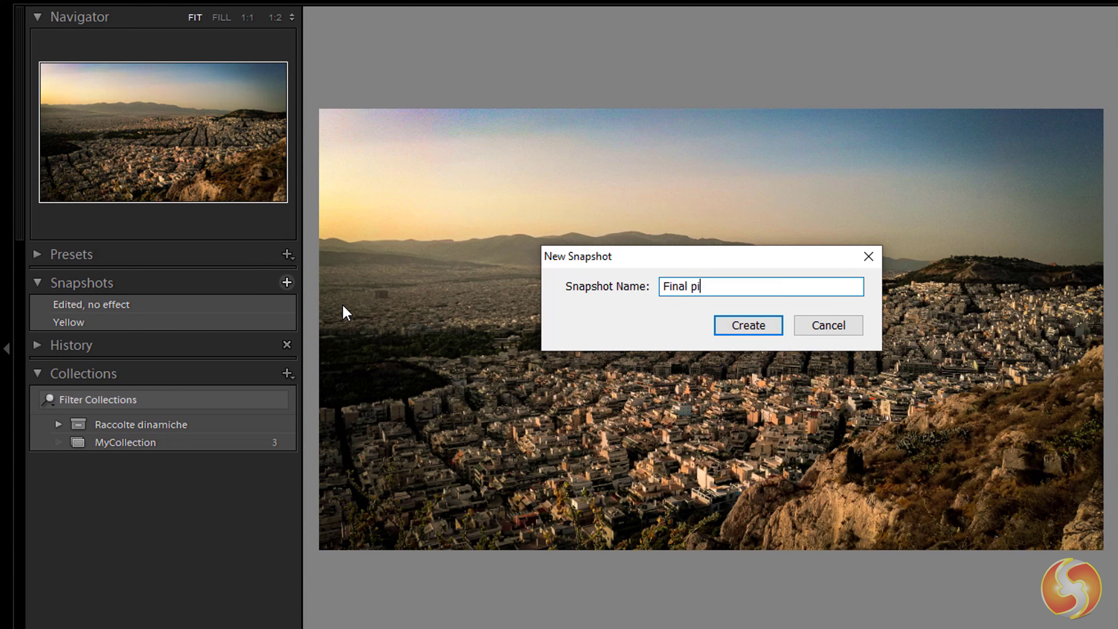
text(cture)
key(Return)
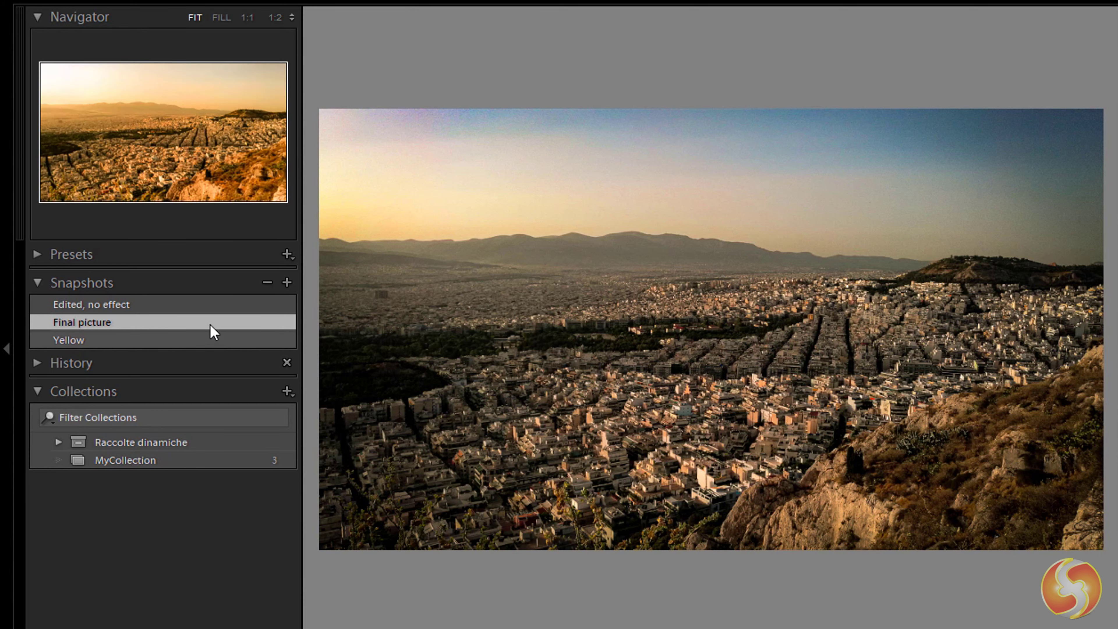
- Compare 'Final picture' against the 'Edited, no effect' and 'Yellow' snapshots, ending on 'Final picture'
click(194, 305)
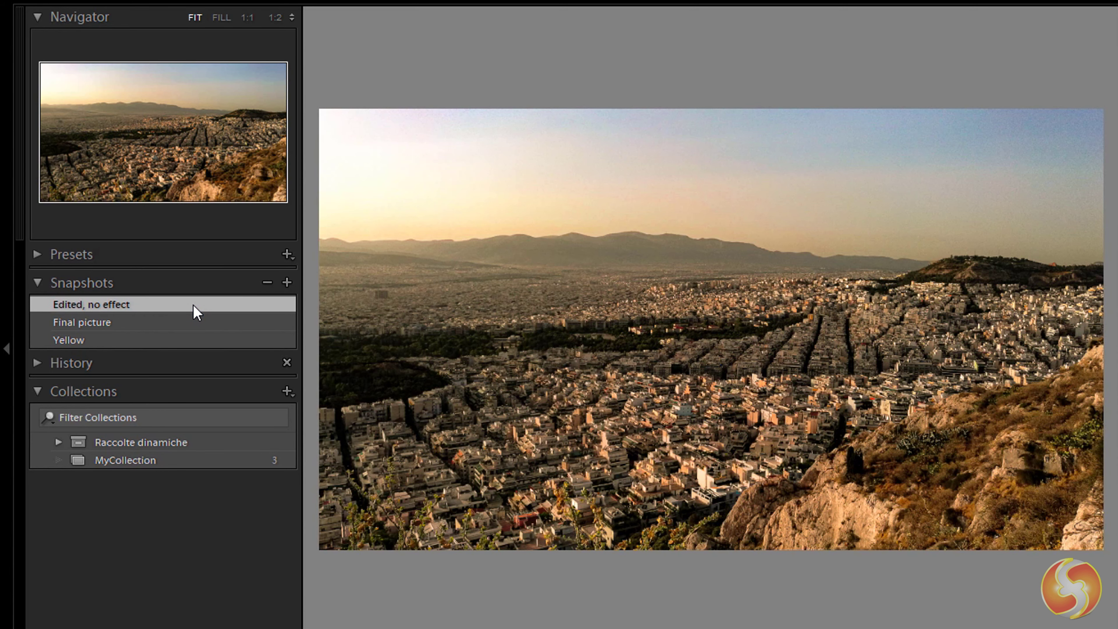
click(195, 322)
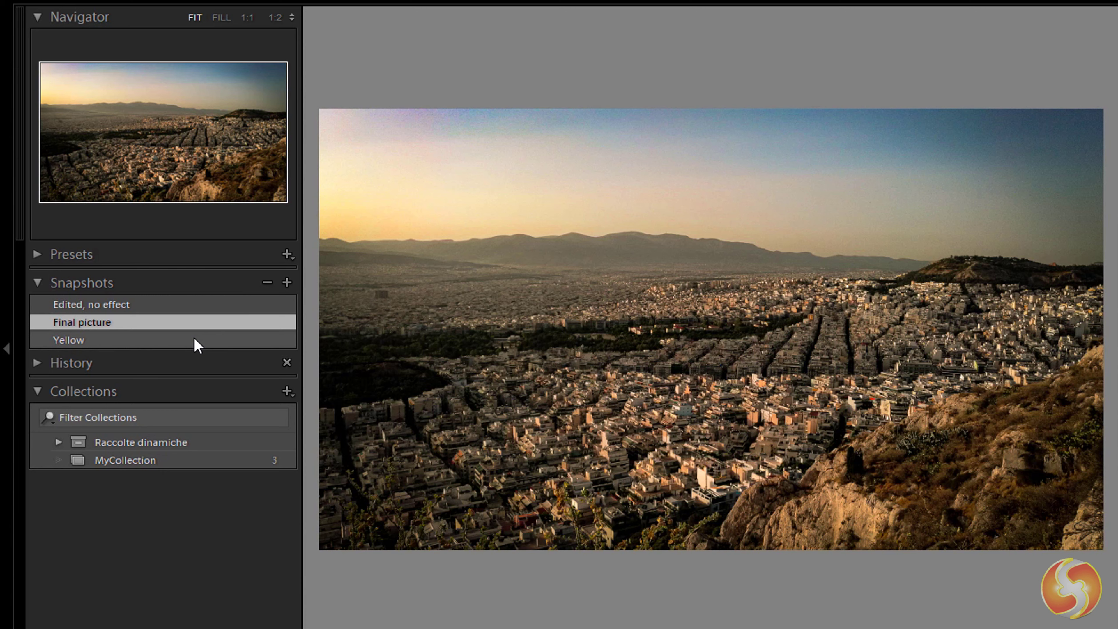
click(194, 339)
click(192, 326)
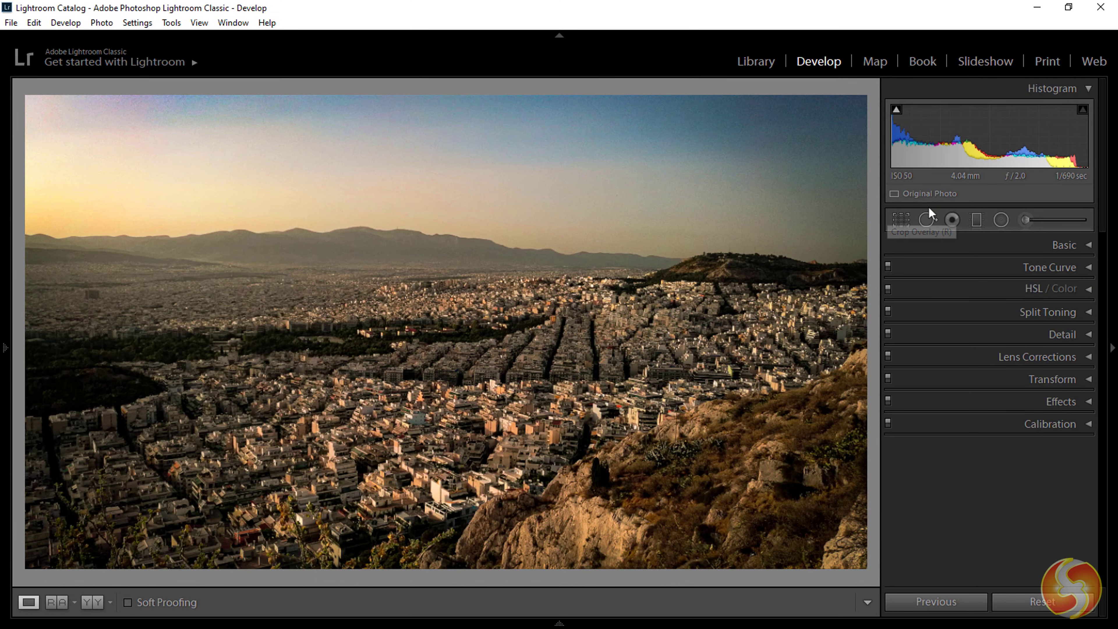
- Lay a graduated filter diagonally across the city with lowered Temp to cool it blue
click(975, 220)
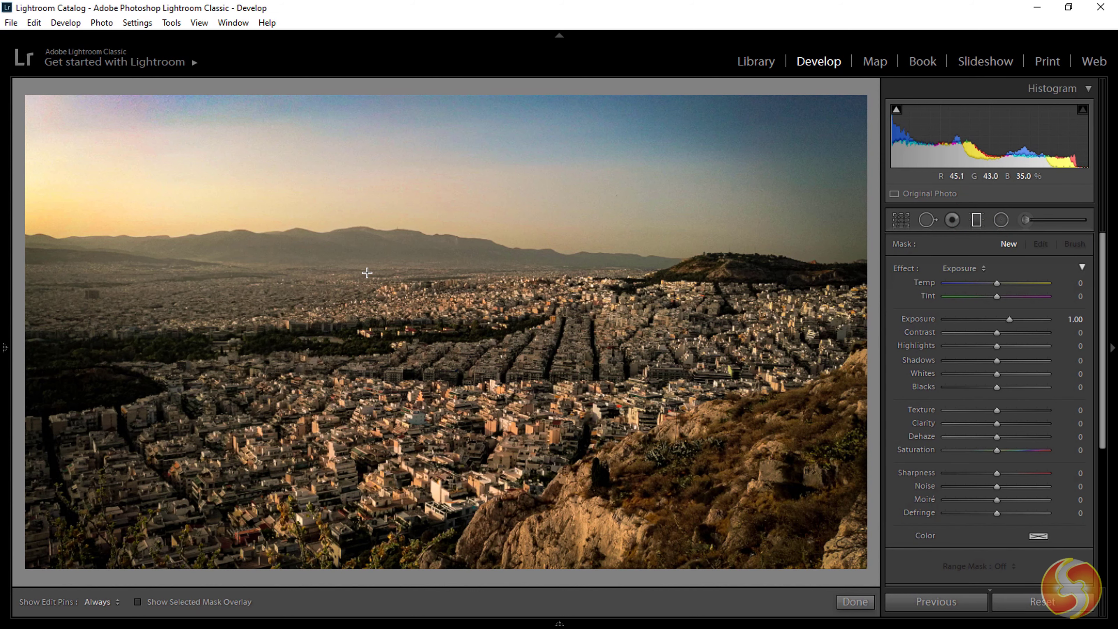
drag(381, 274, 535, 336)
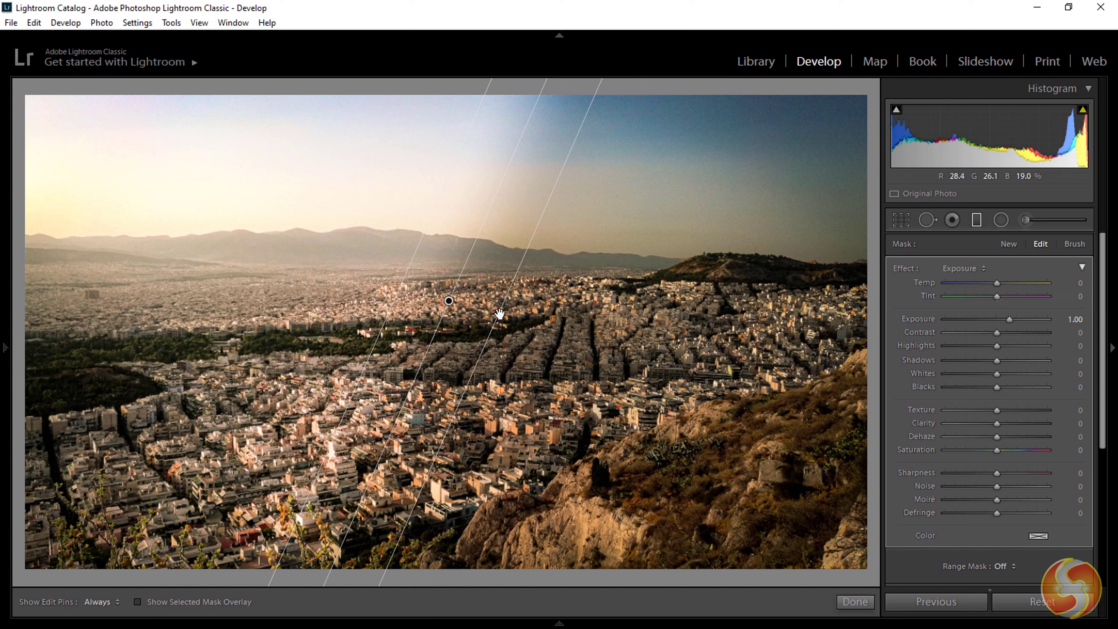
click(996, 283)
drag(990, 285, 976, 284)
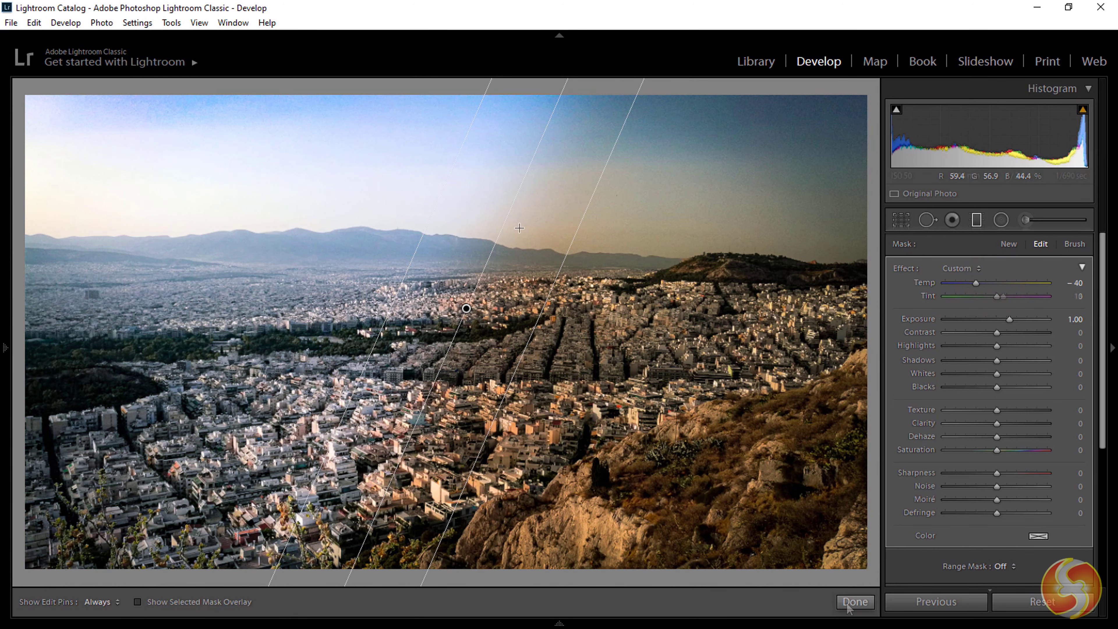
click(859, 603)
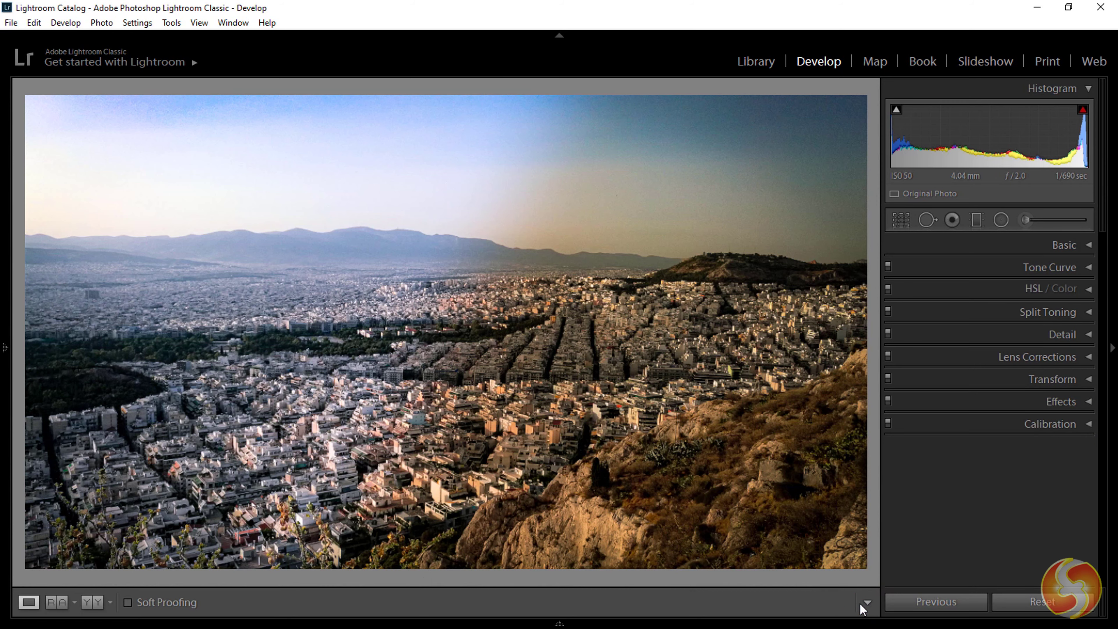
- Undo the cooling gradient, then crop in from the top-right so the sky fills the top
key(m)
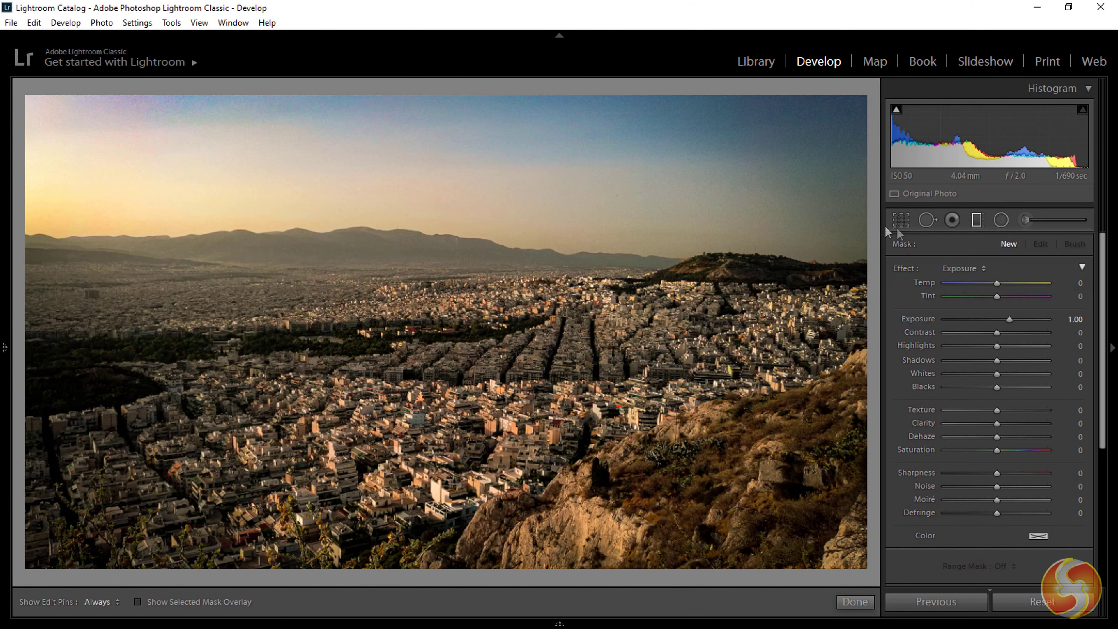
click(906, 224)
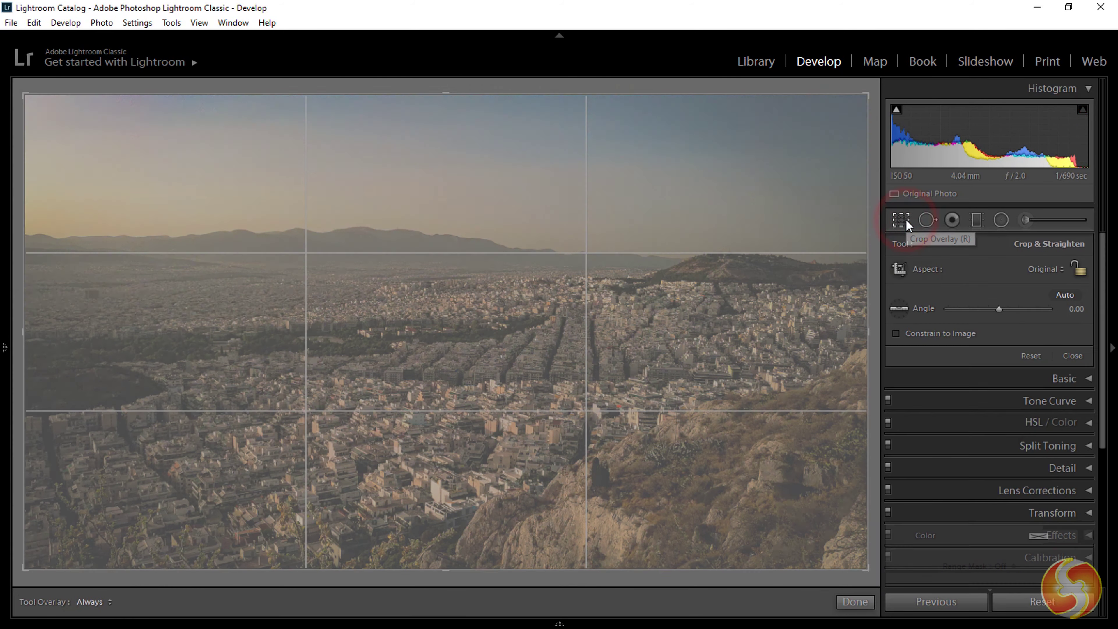
drag(865, 96, 712, 166)
drag(474, 328, 83, 499)
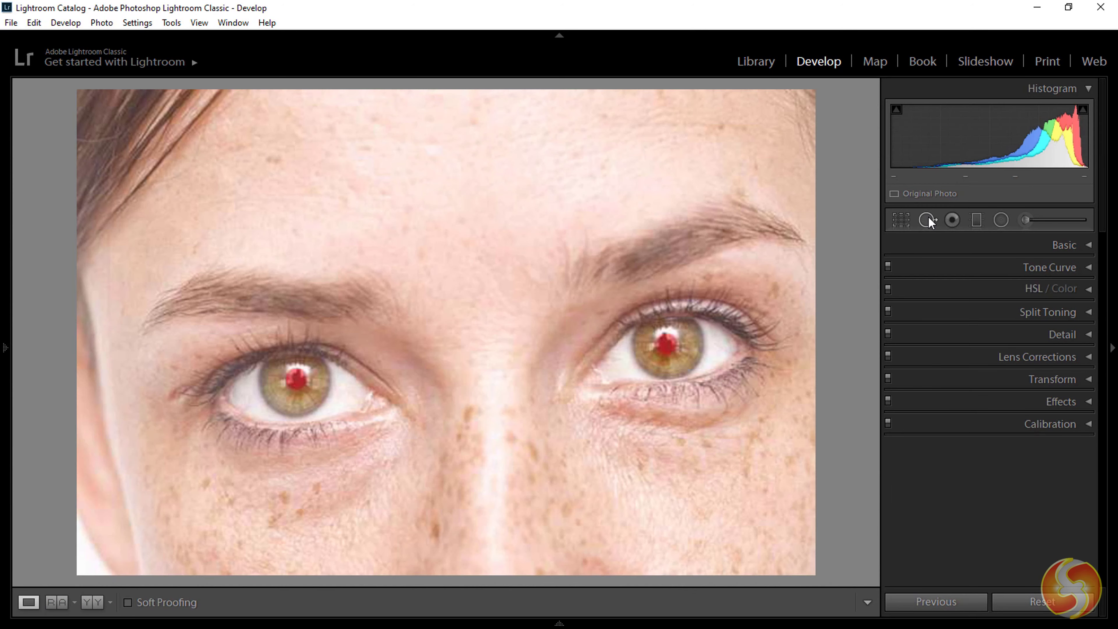
- Heal two blemishes on the forehead with Spot Removal
click(929, 220)
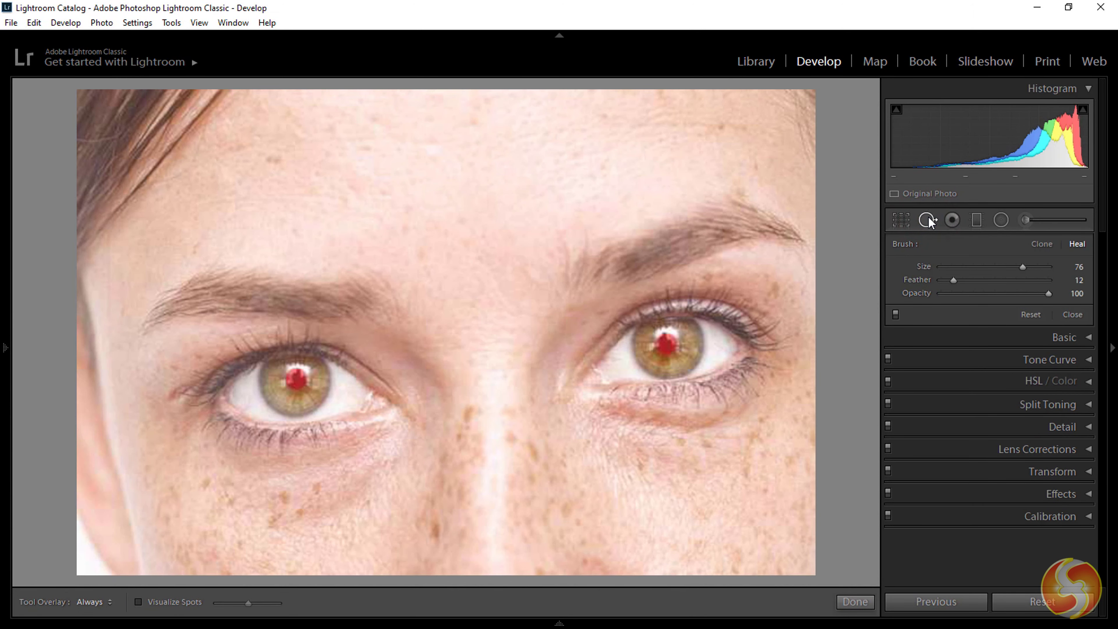
click(720, 127)
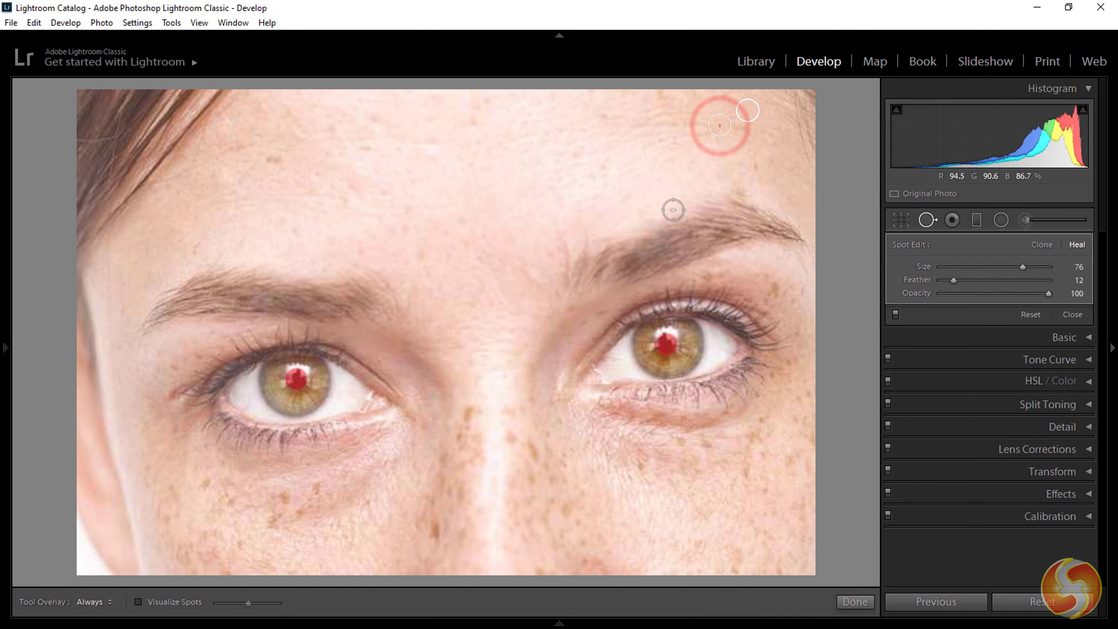
click(752, 110)
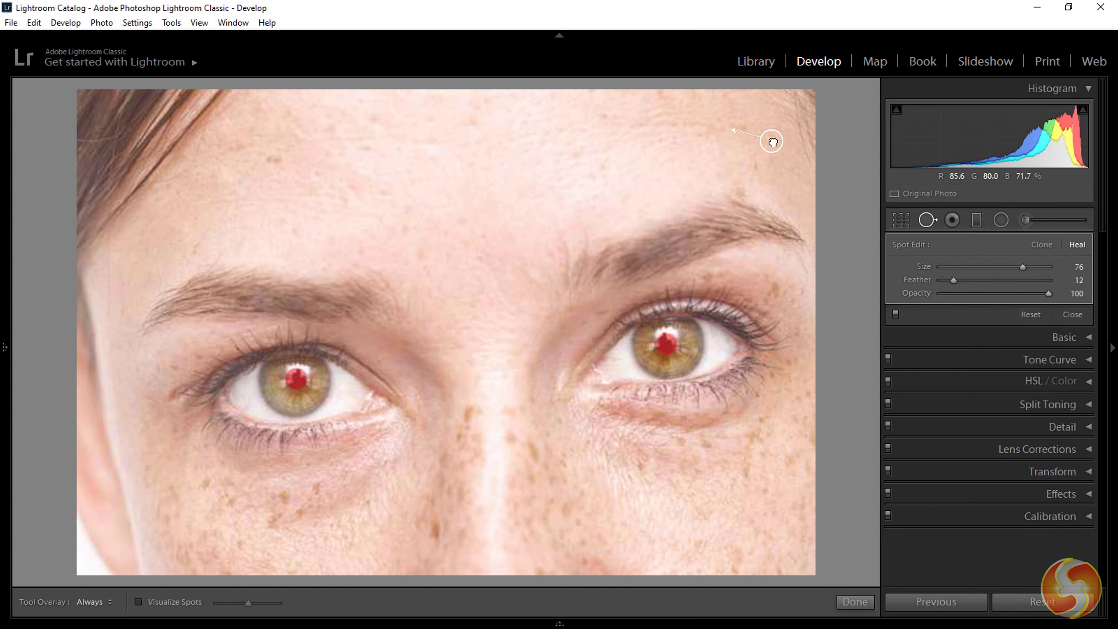
- Paint out blemishes under the left eye from cleaner skin at Size 79, Feather 51, Opacity 47
click(320, 486)
mouse_move(319, 486)
mouse_down()
mouse_move(260, 519)
mouse_move(228, 500)
mouse_up()
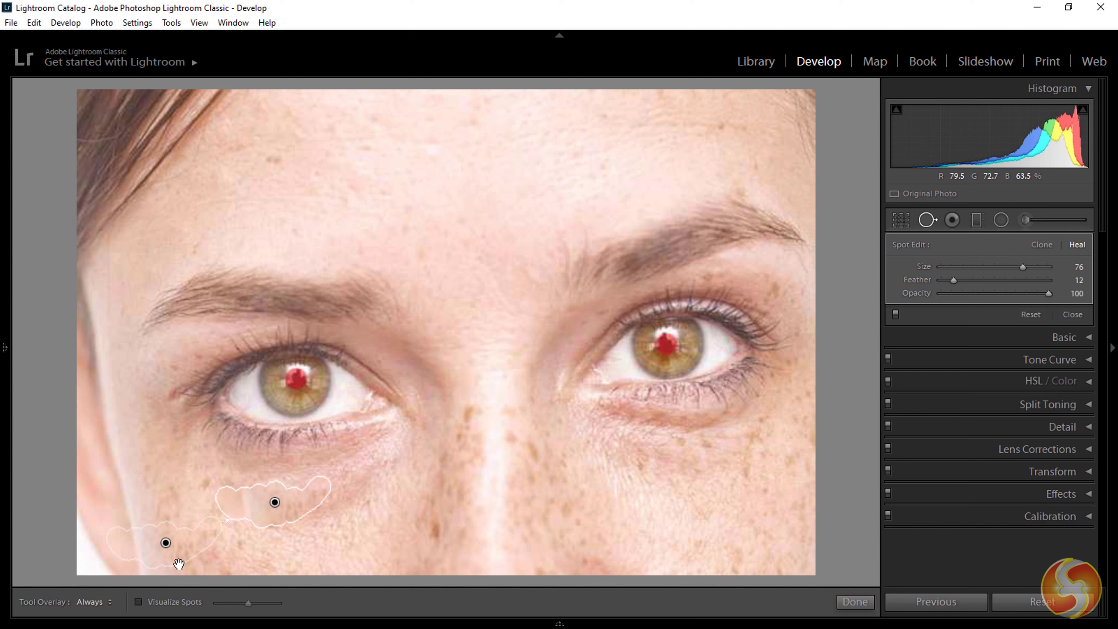
mouse_move(166, 541)
mouse_down()
mouse_move(244, 557)
mouse_move(327, 552)
mouse_move(399, 473)
mouse_move(394, 434)
mouse_move(349, 537)
mouse_up()
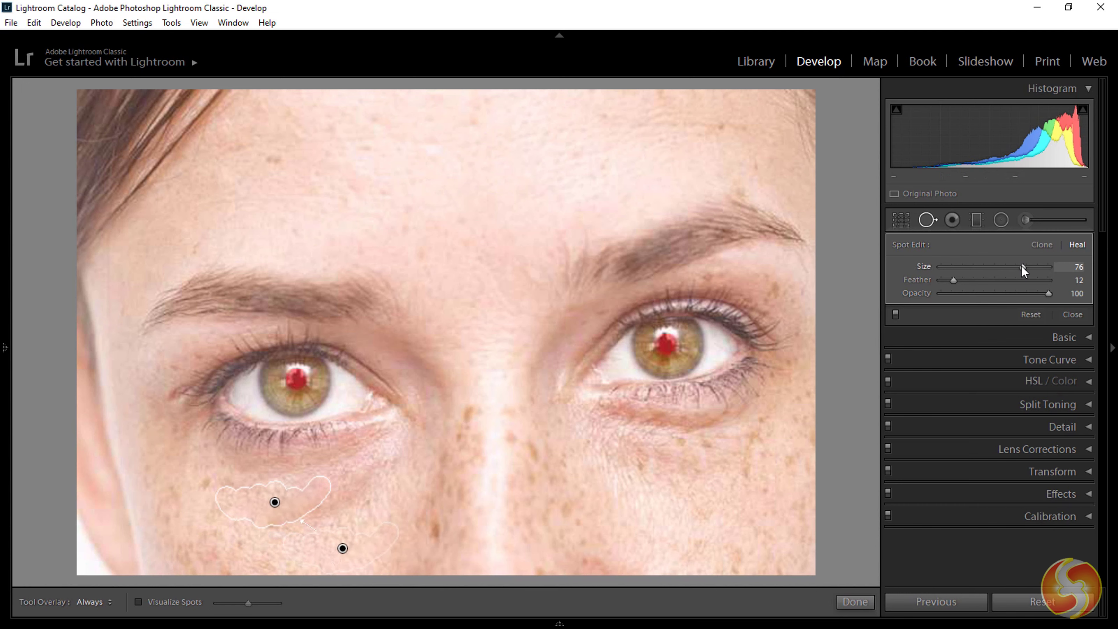
drag(1022, 265, 1026, 266)
mouse_move(953, 280)
mouse_down()
mouse_move(996, 280)
mouse_move(921, 294)
mouse_move(1035, 295)
mouse_move(888, 305)
mouse_move(1085, 314)
mouse_up()
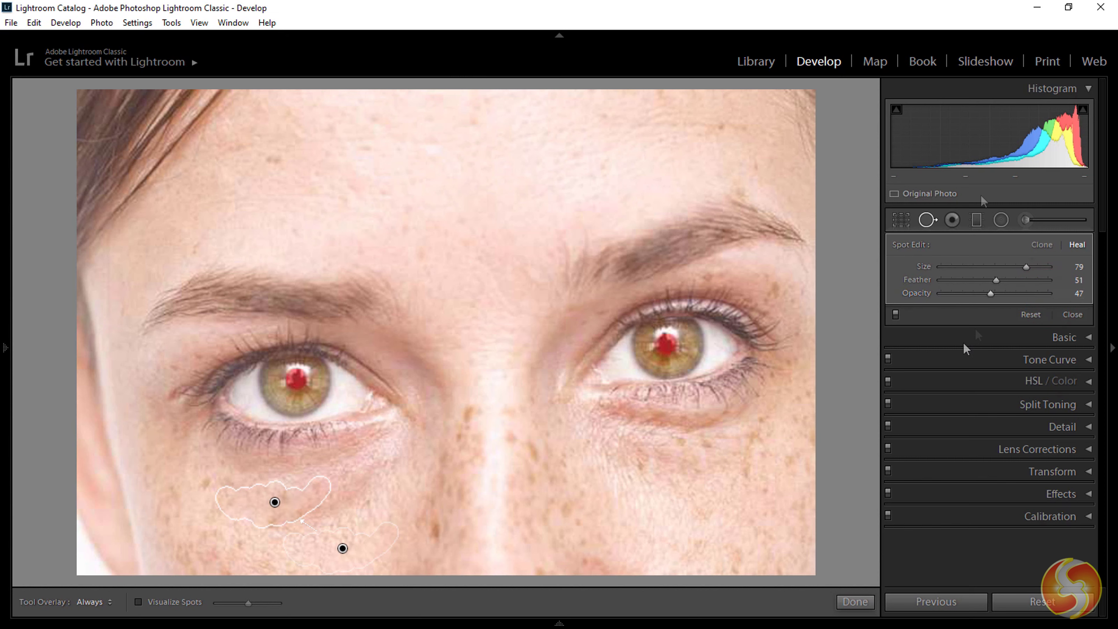
- Correct the red pupils in both eyes with Red Eye Correction
click(953, 220)
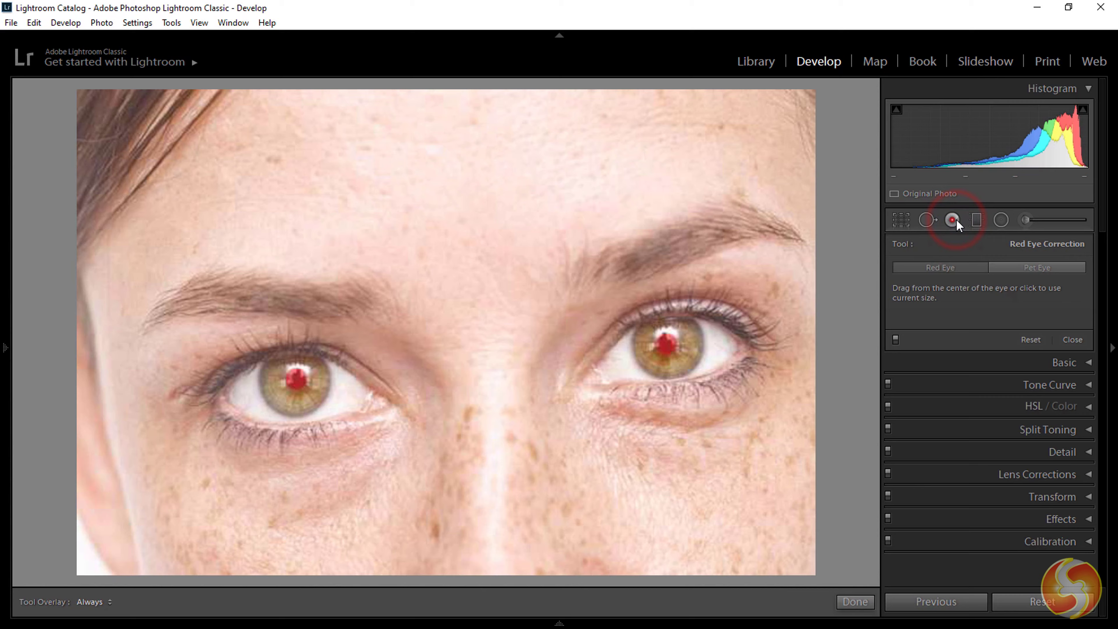
drag(666, 344, 704, 409)
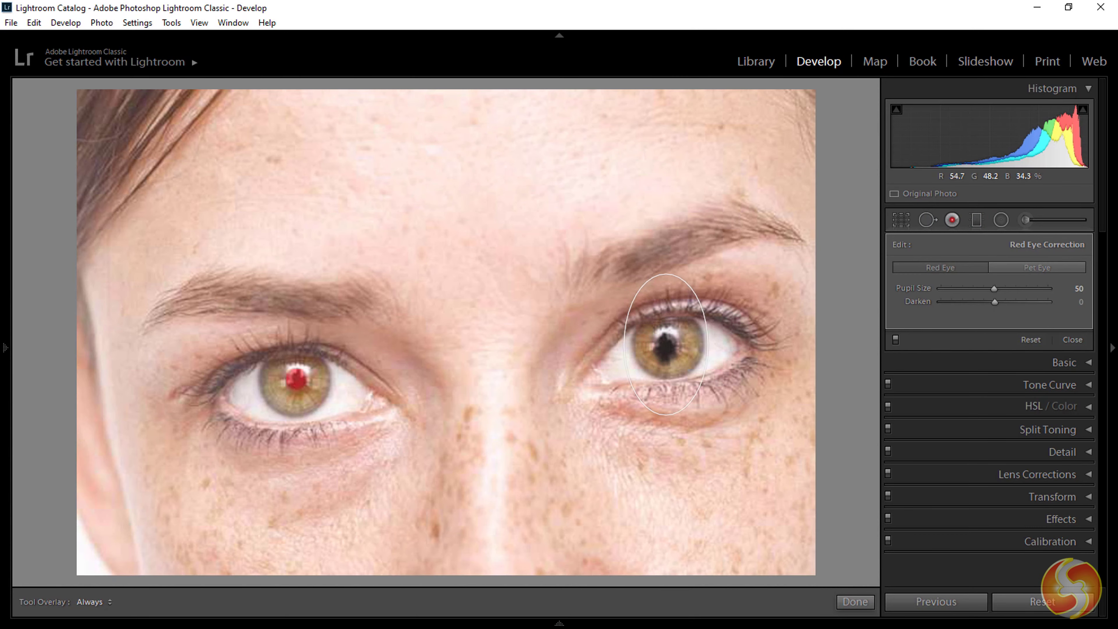
click(296, 379)
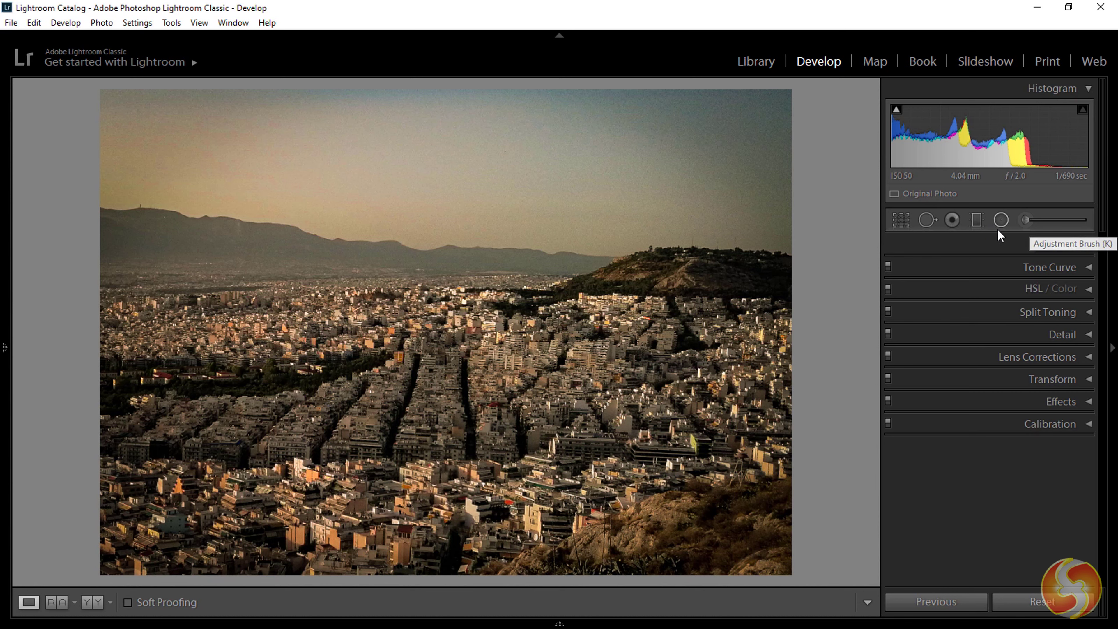
- Add a diagonal graduated filter over the city with Exposure 0.57 and Contrast 54
click(972, 220)
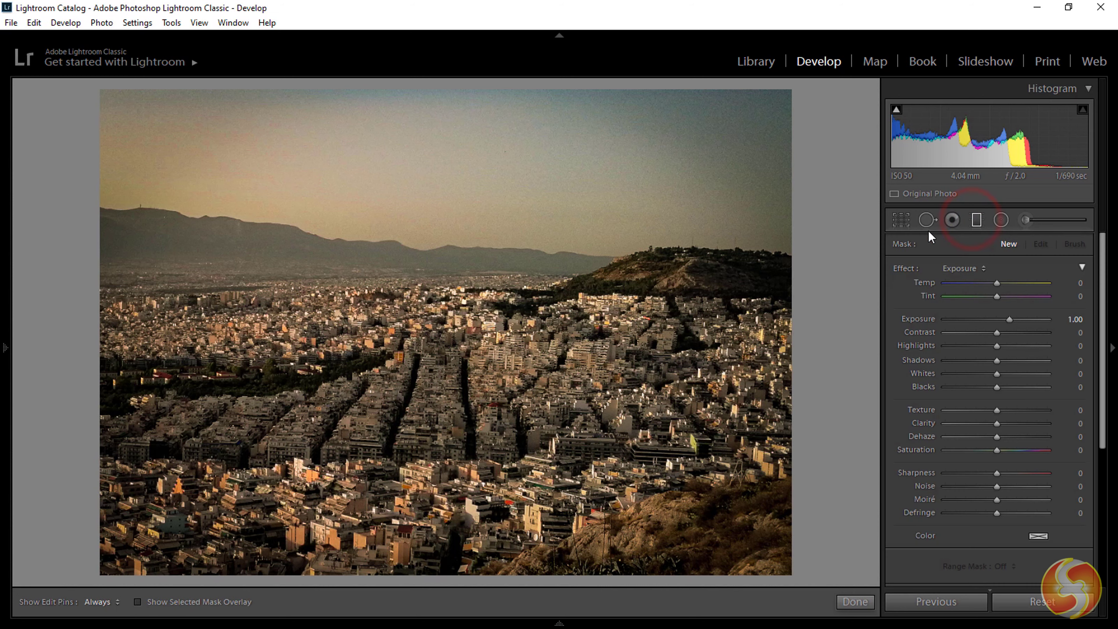
drag(416, 301, 512, 356)
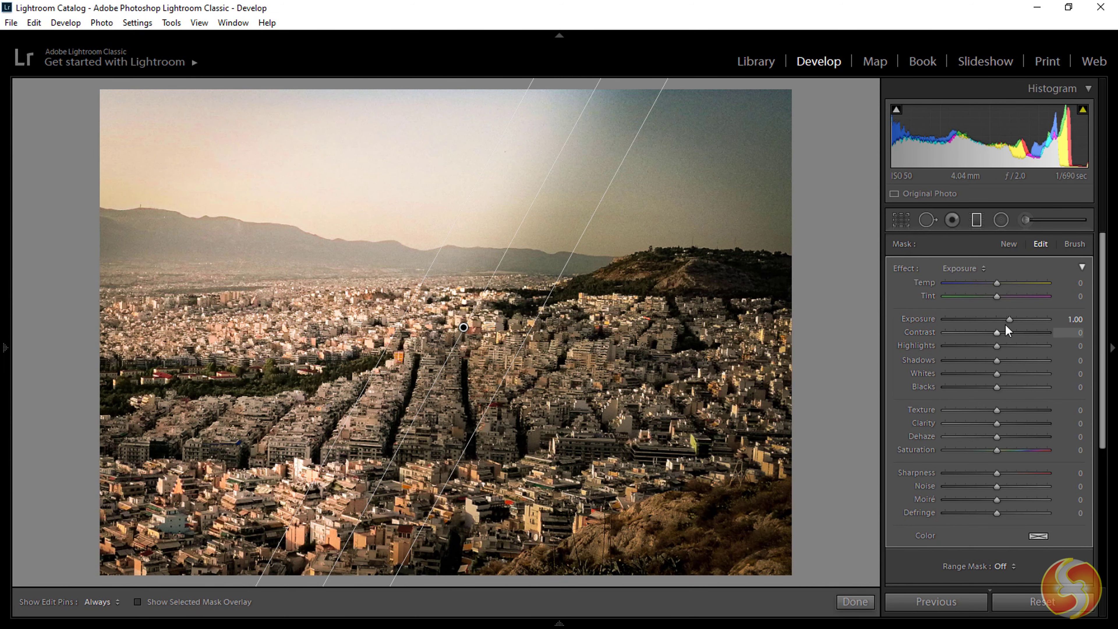
drag(1009, 320, 1033, 336)
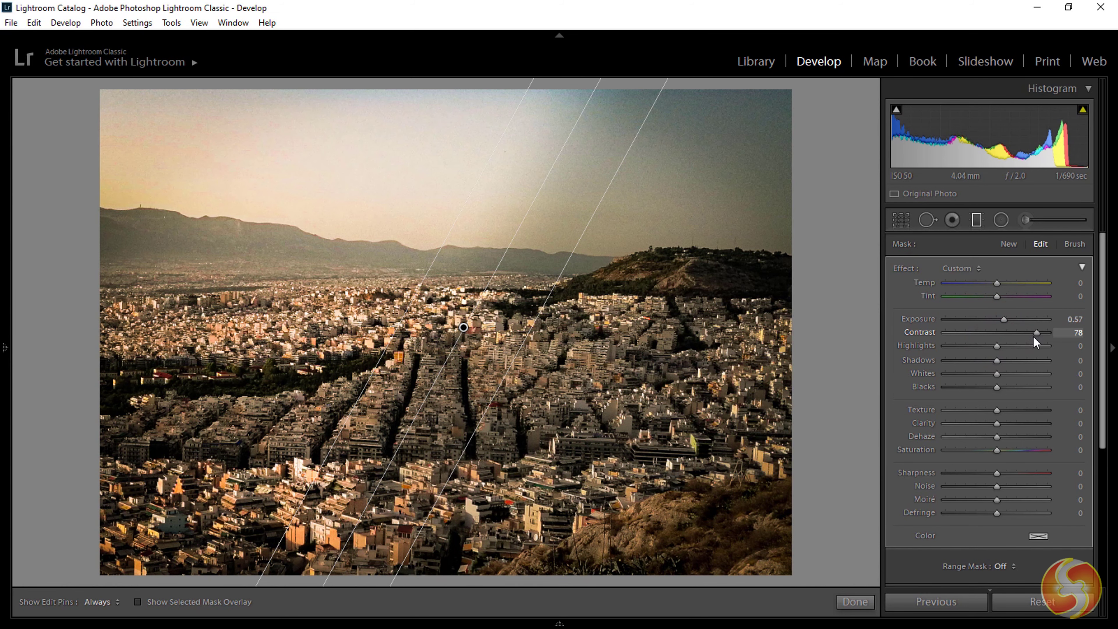
- Add a Temp −40 radial ellipse around the city centre and brush an Exposure 1.00 sky patch
click(1001, 220)
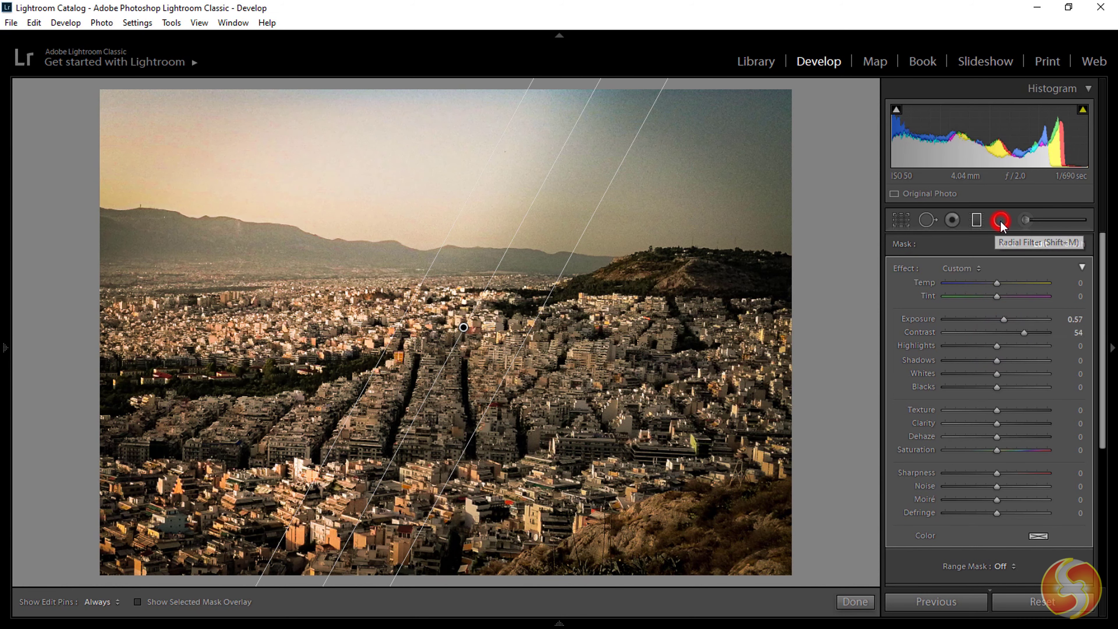
drag(554, 412, 671, 347)
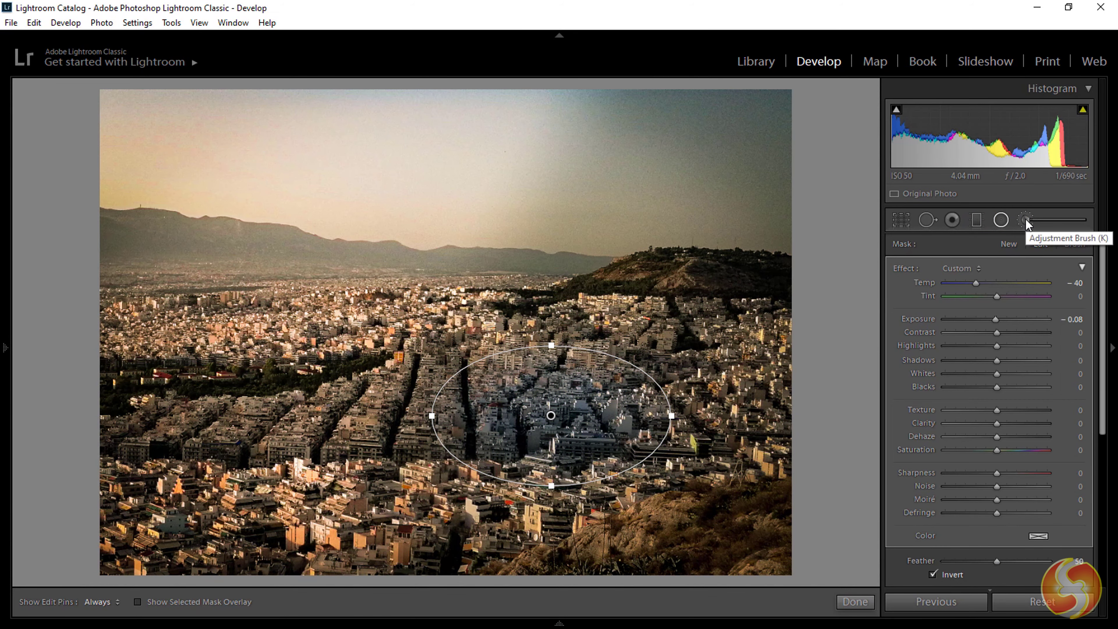
click(1026, 218)
drag(678, 183, 334, 176)
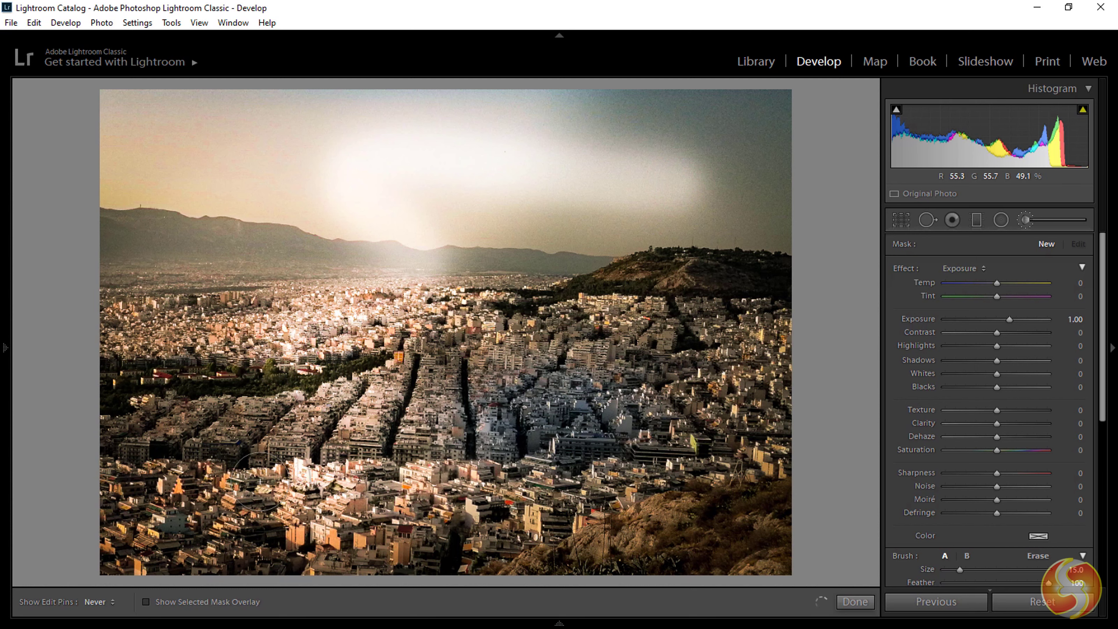
- Tint the brushed sky patch pink (Tint 58) with Exposure 0.46 and finish the brush
mouse_move(998, 296)
mouse_down()
mouse_move(1027, 296)
mouse_move(1002, 319)
mouse_up()
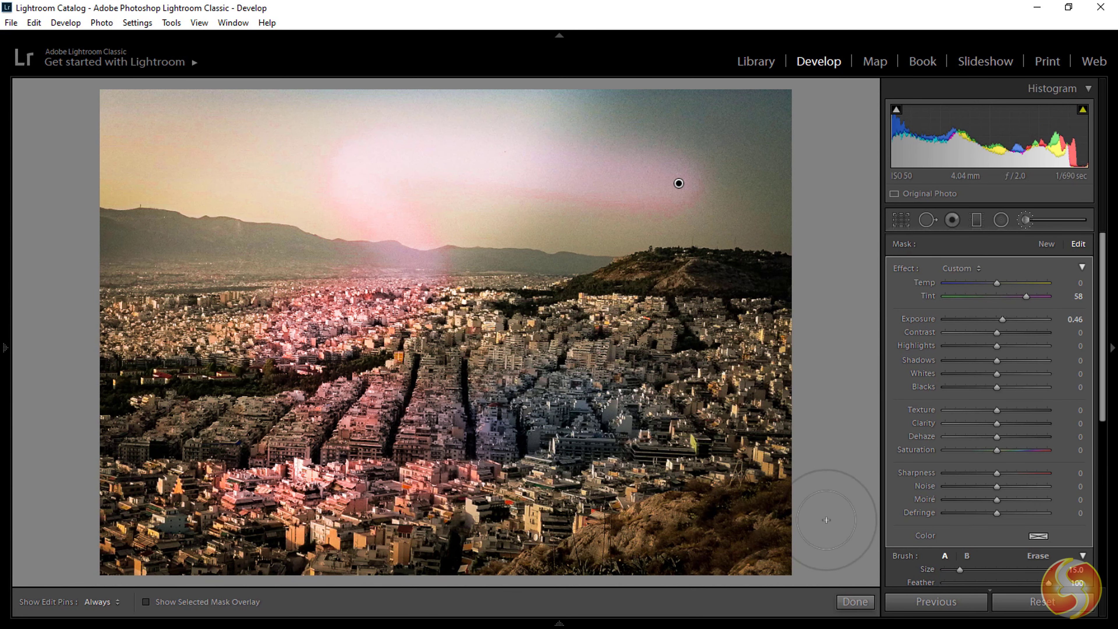
click(853, 601)
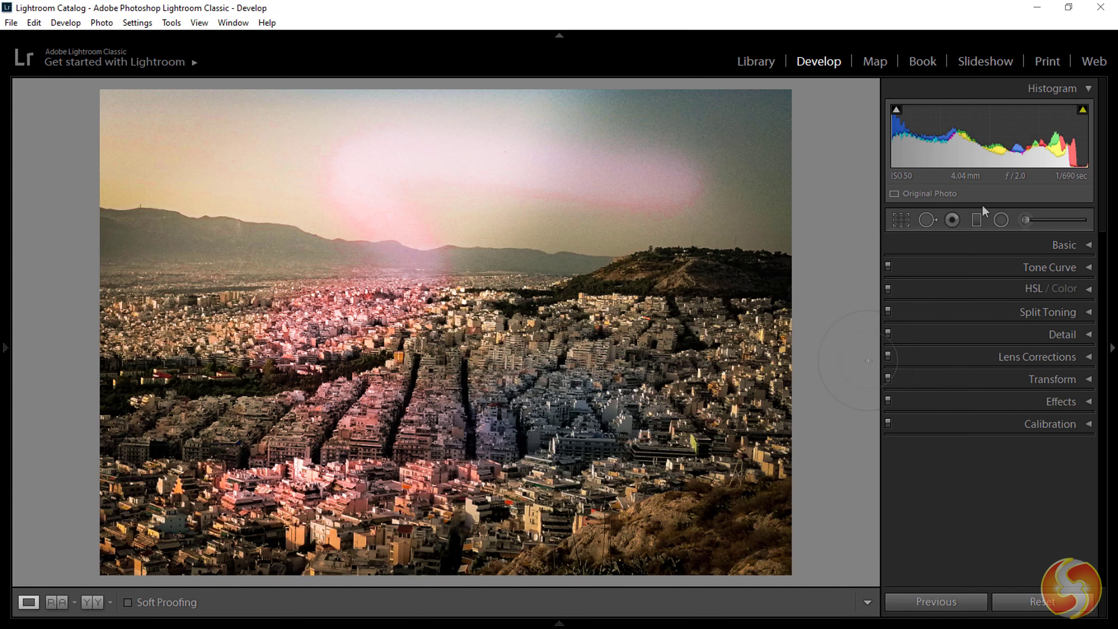
- Review the existing gradient, then add a wide cool-toned radial ellipse over the city centre
click(983, 224)
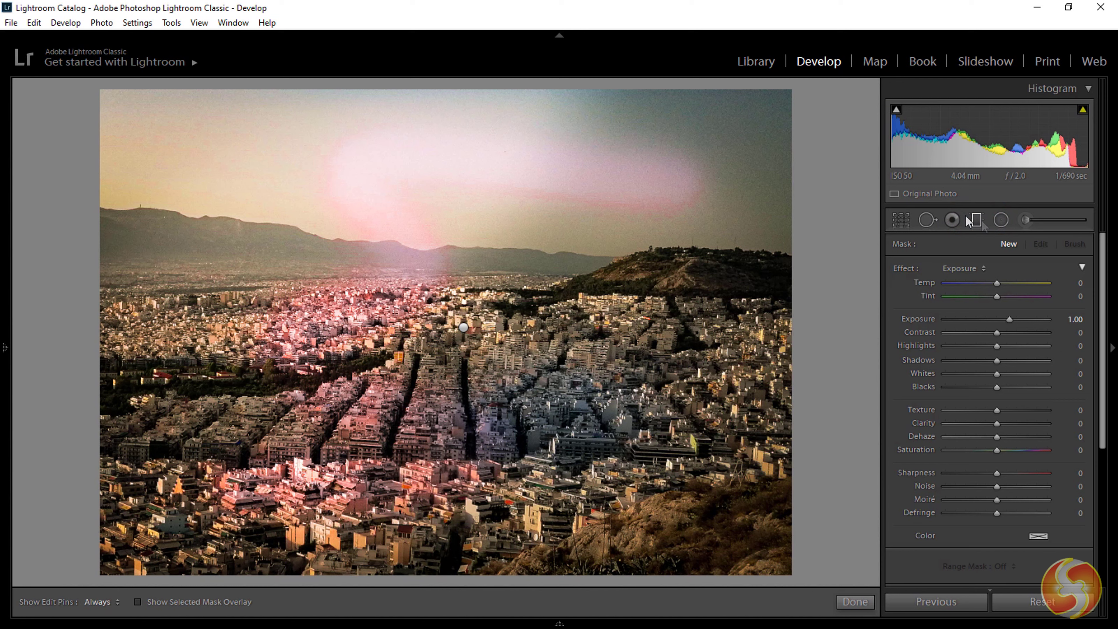
click(463, 327)
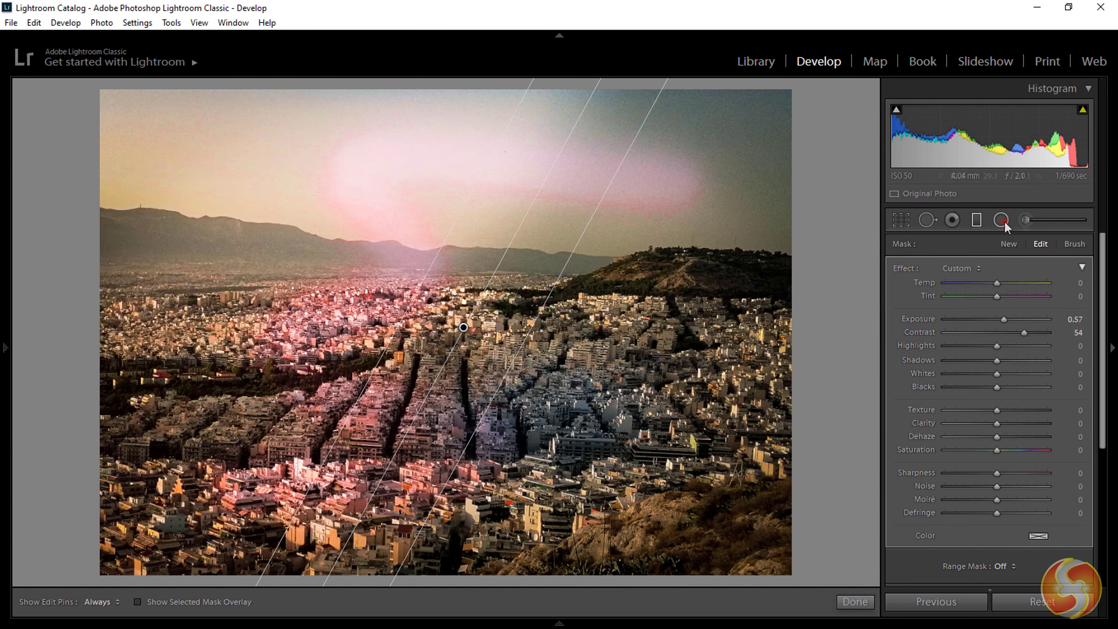
click(999, 222)
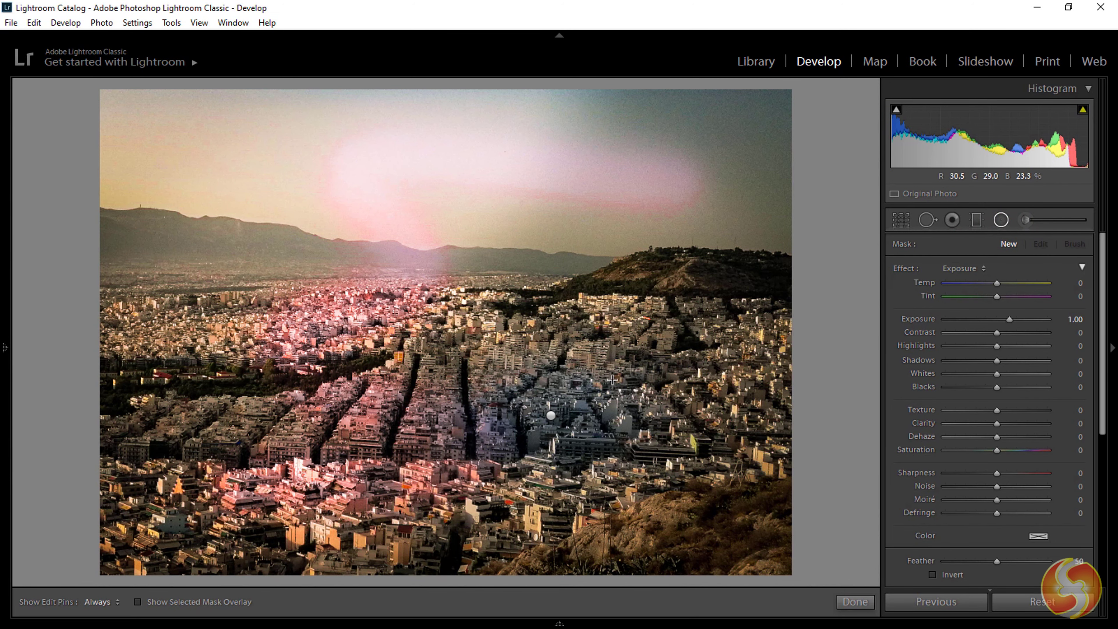
drag(551, 414, 578, 324)
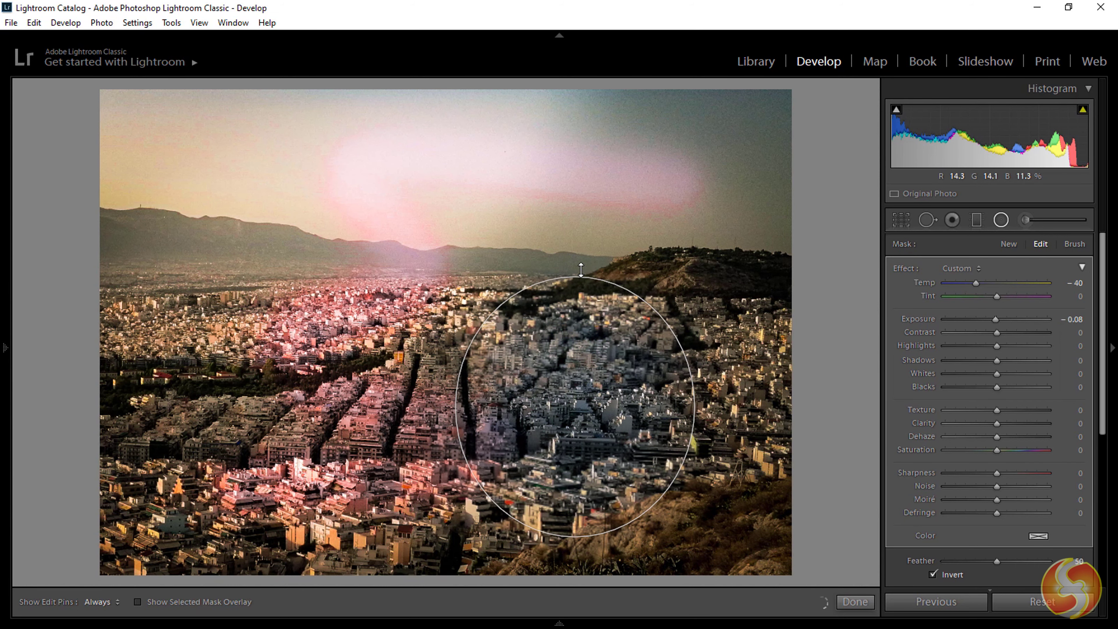
drag(581, 270, 574, 330)
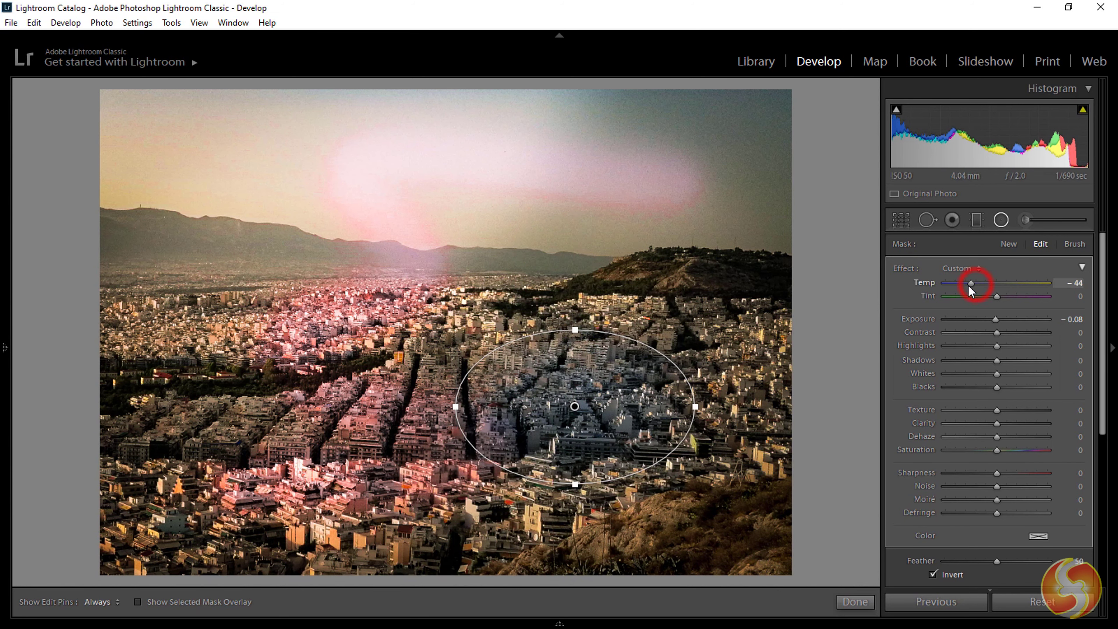
mouse_move(955, 286)
mouse_down()
mouse_move(1010, 285)
mouse_move(965, 284)
mouse_up()
- Add a second brightening radial filter, then load the city photo from the filmstrip
click(1010, 245)
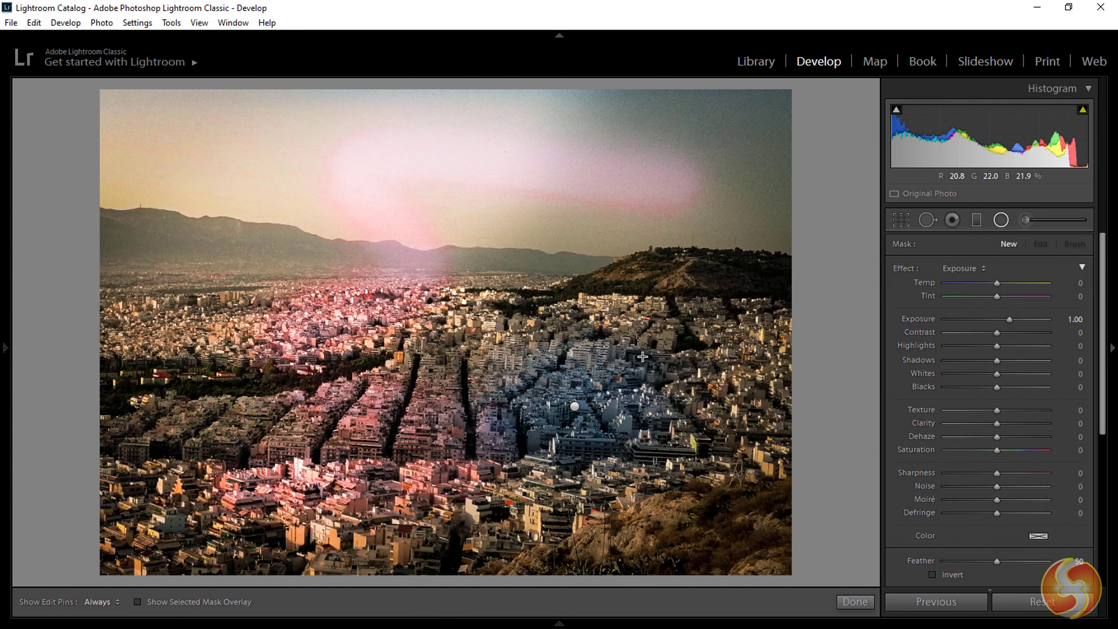
mouse_move(643, 362)
mouse_down()
mouse_move(694, 345)
mouse_move(726, 313)
mouse_up()
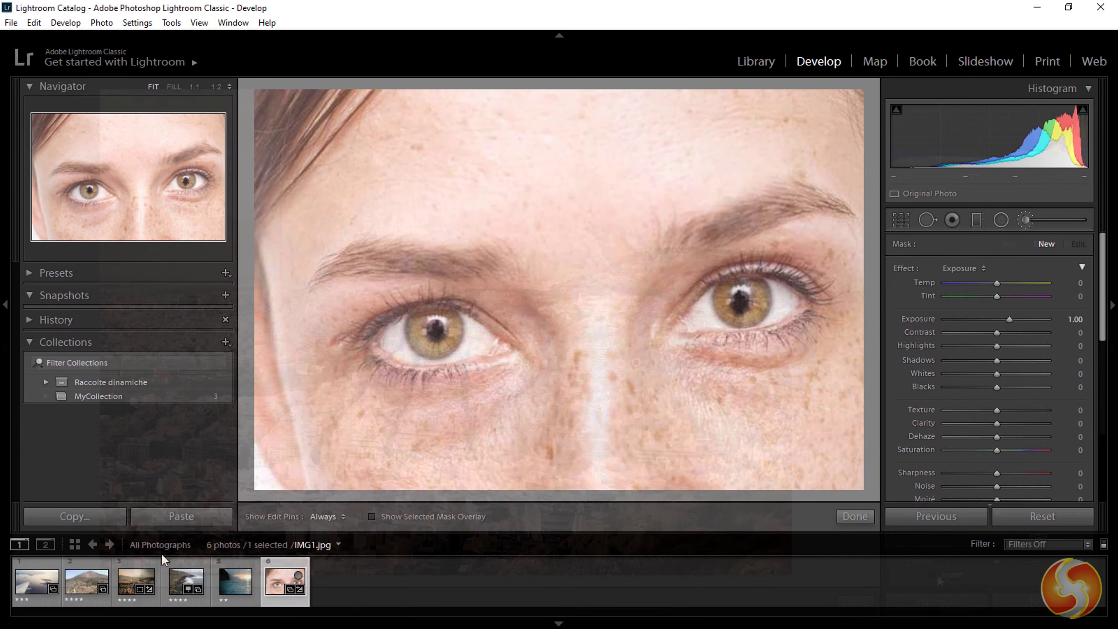
click(132, 579)
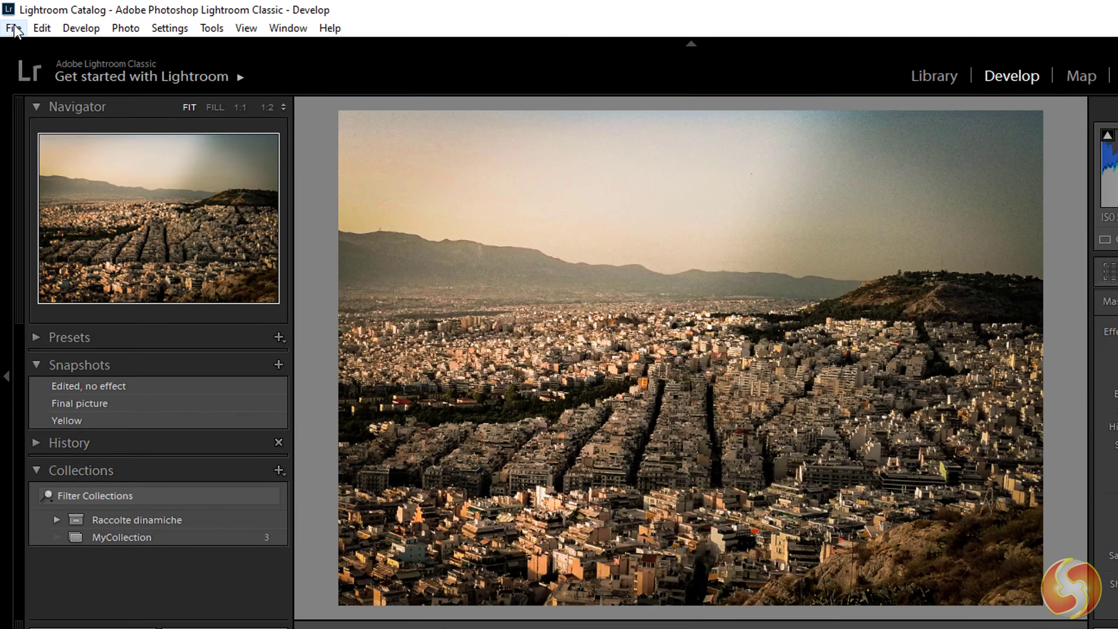
- Export the photo to the Desktop on the hard drive as a JPEG at quality 71
click(13, 28)
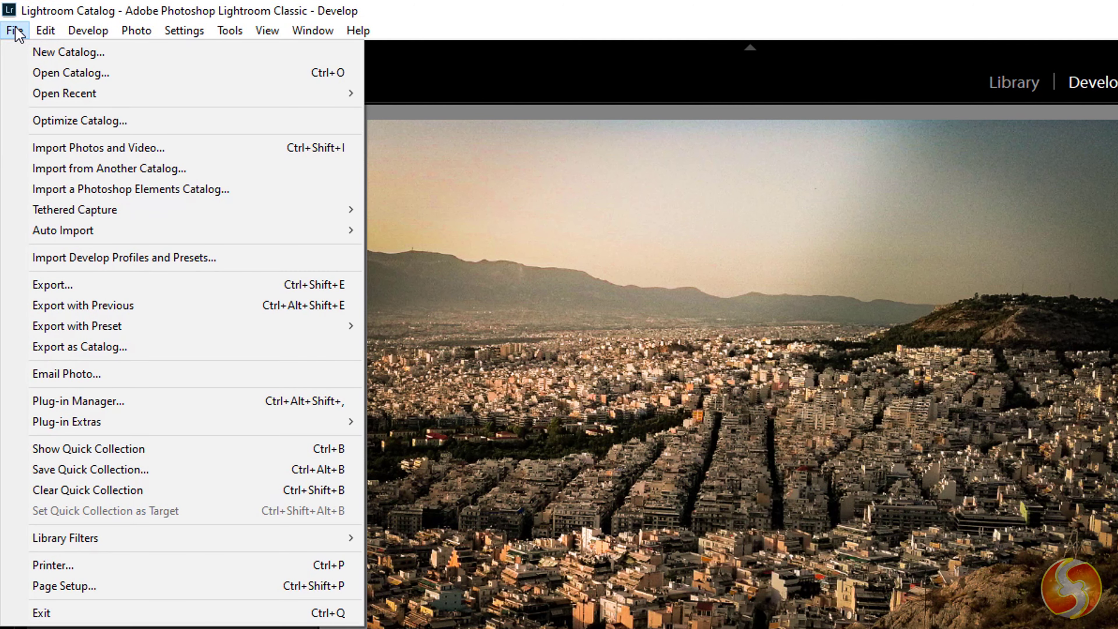
click(96, 287)
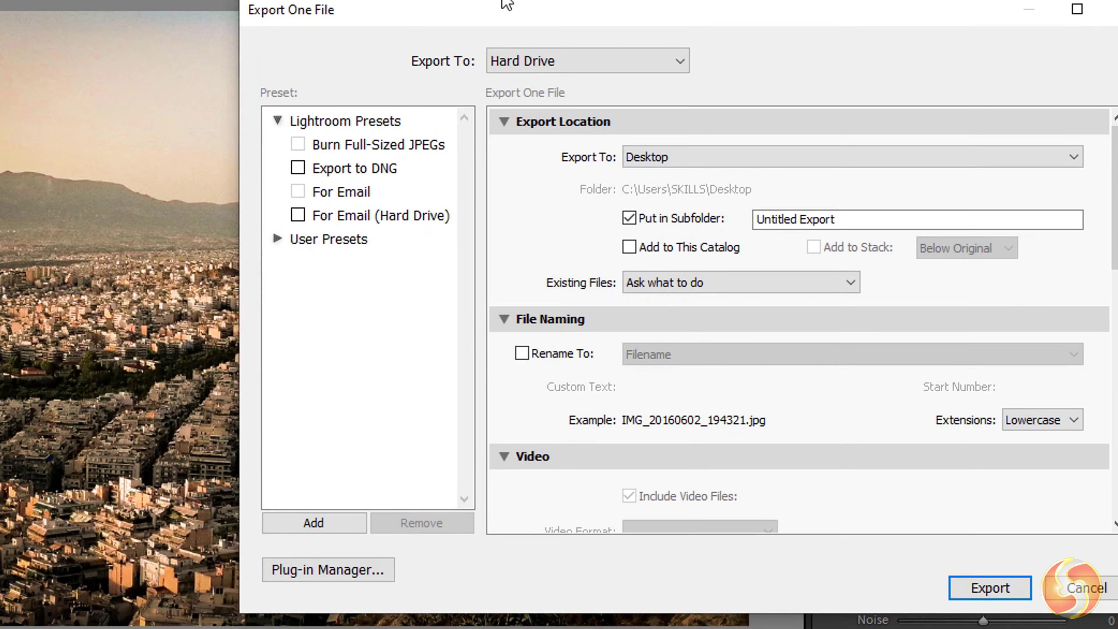
click(586, 61)
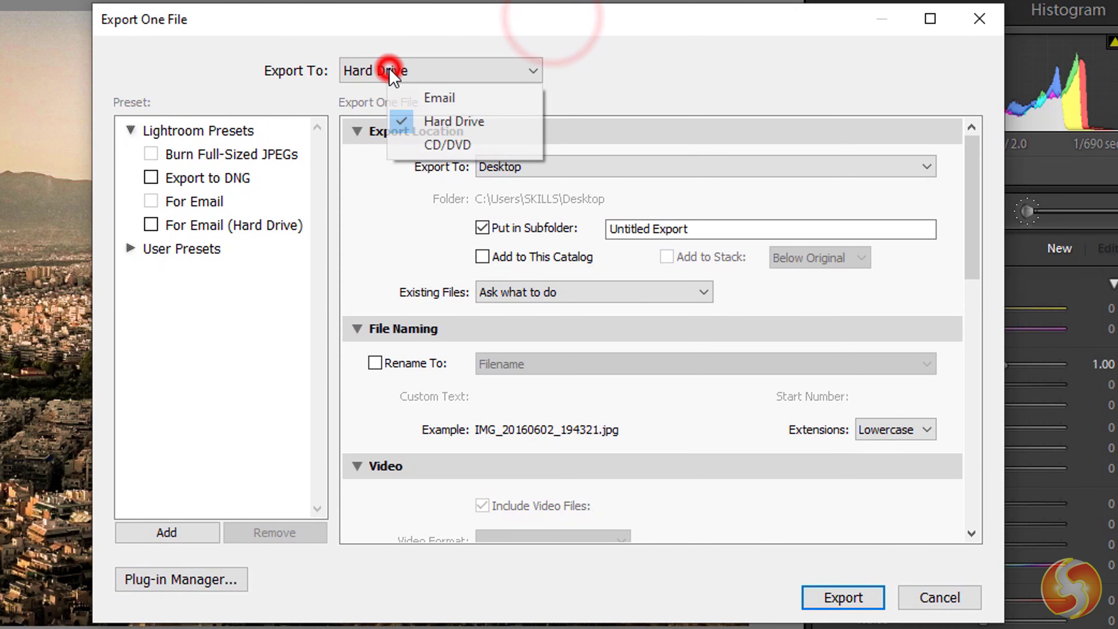
click(443, 125)
click(528, 167)
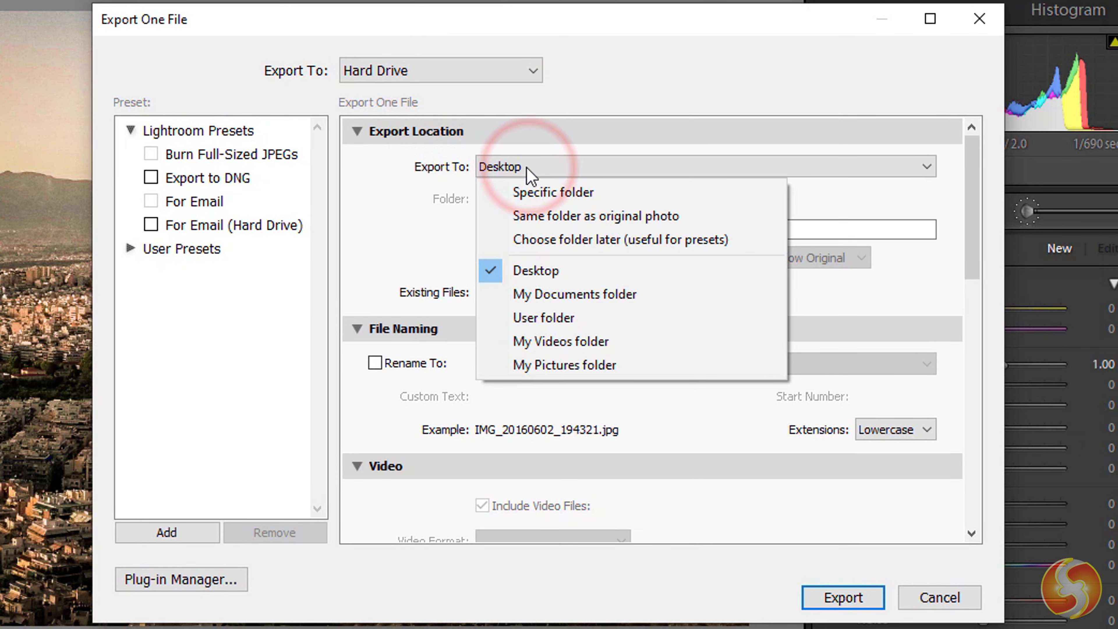
click(541, 270)
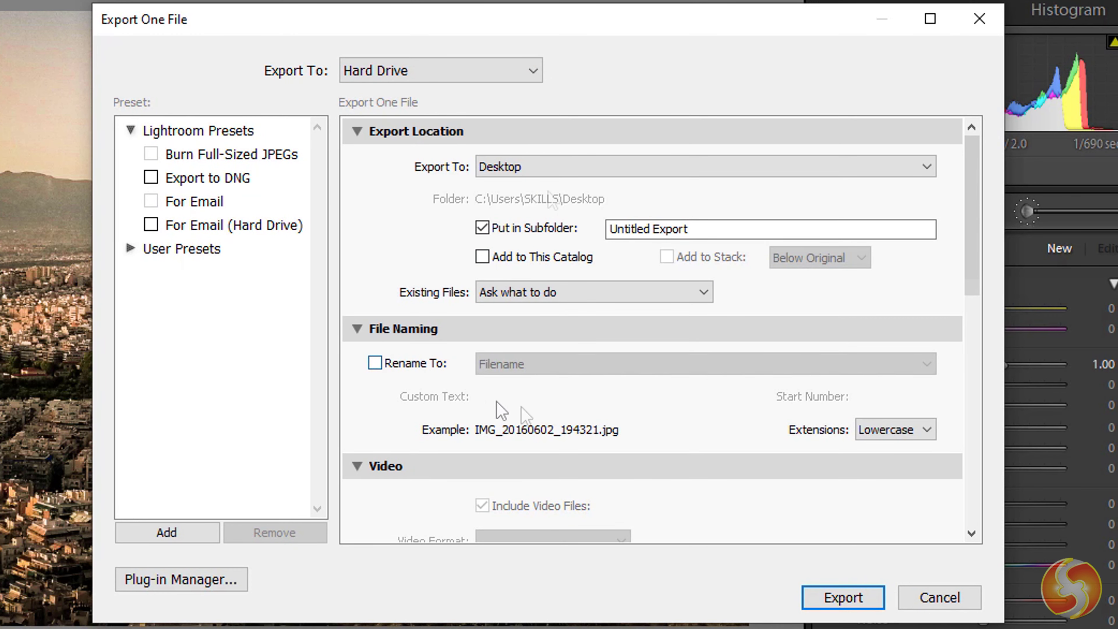
scroll(537, 418, down, 10)
click(554, 168)
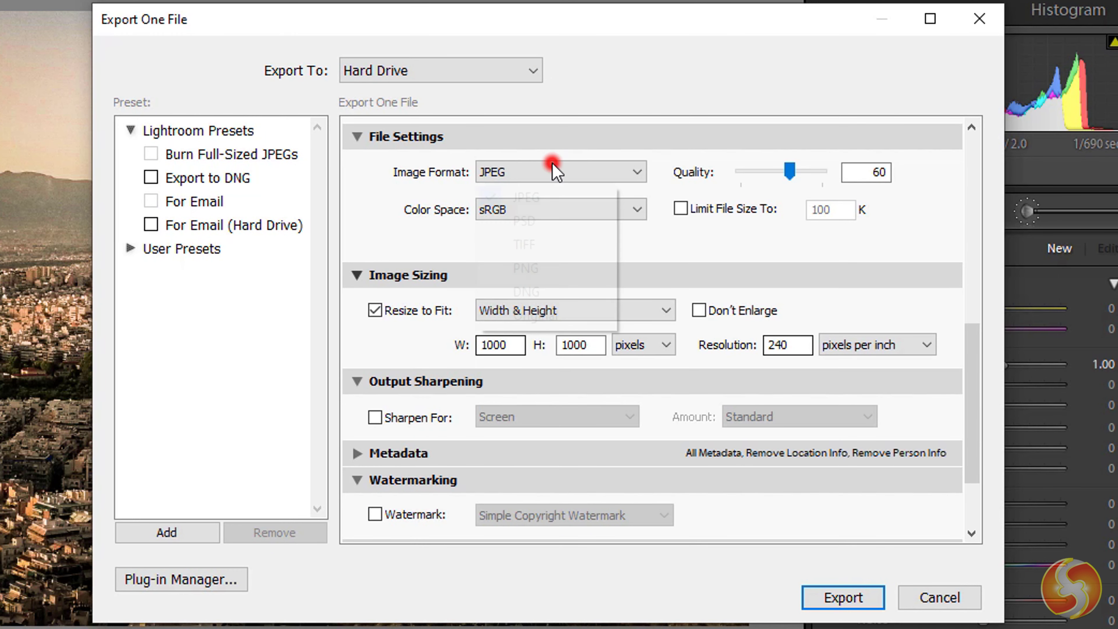
click(588, 169)
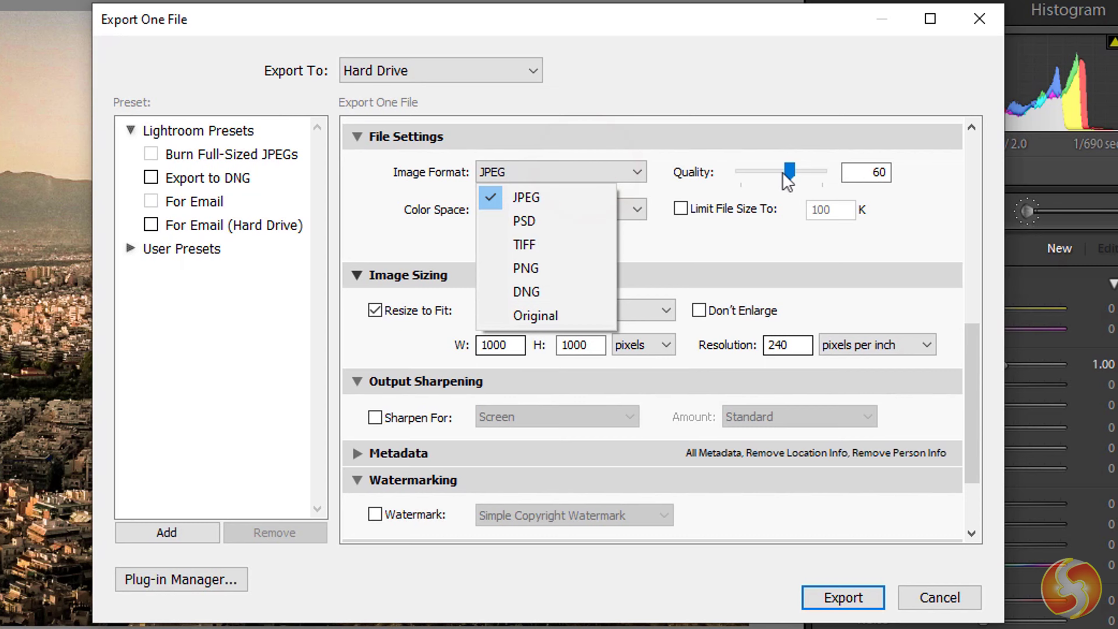
drag(790, 171, 800, 171)
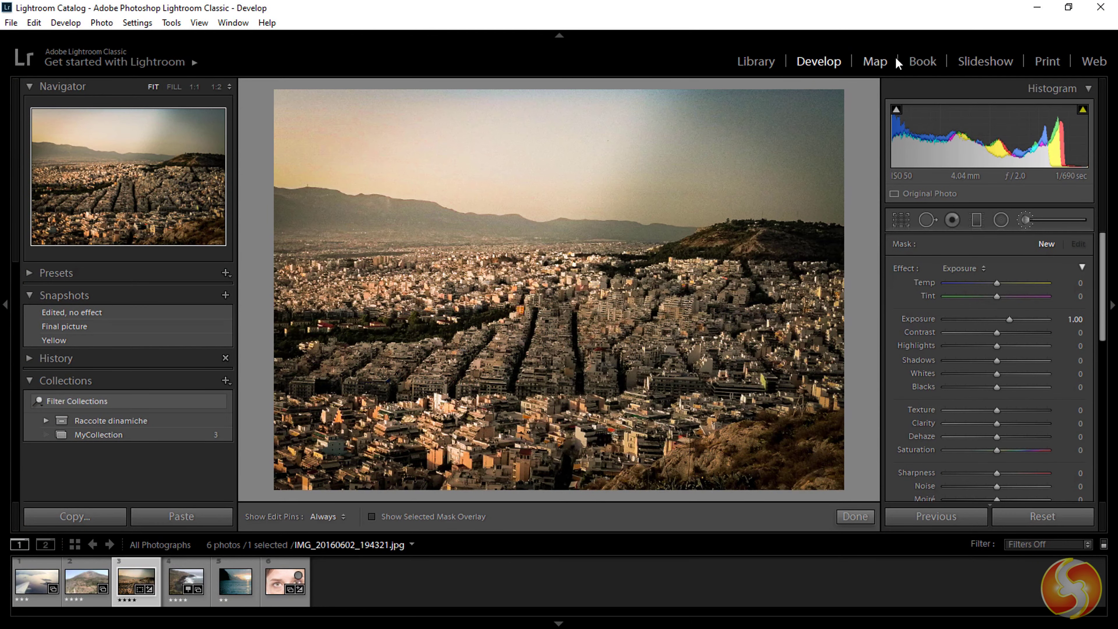
- Glance at Book, preview the mountain, plane-wing and coastline slides, then lay out the coastline photo in Print
click(923, 61)
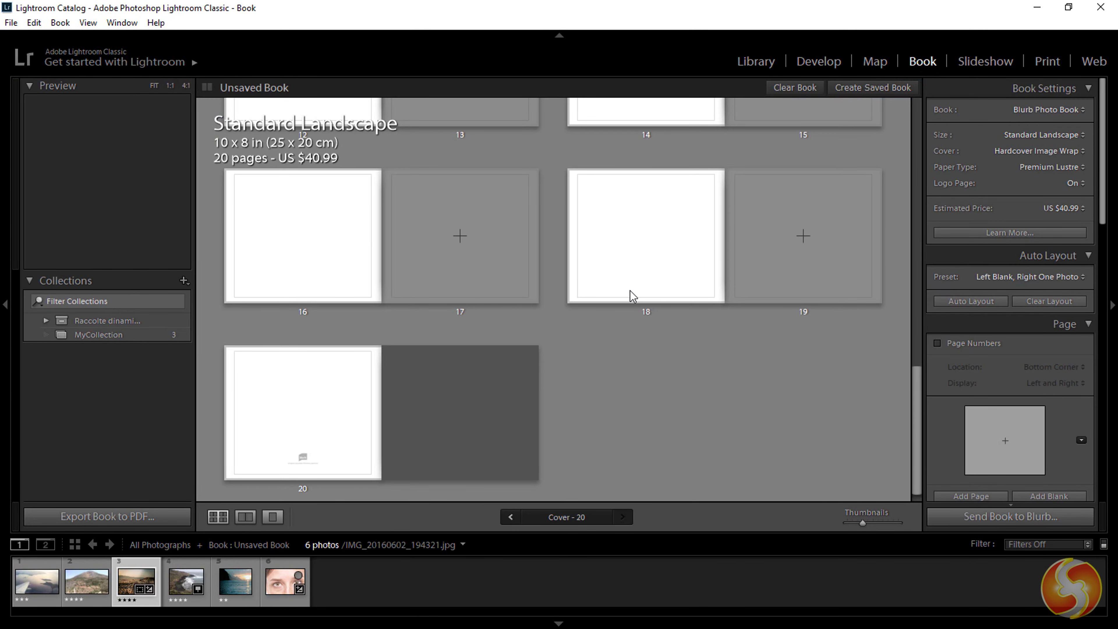
scroll(632, 296, up, 10)
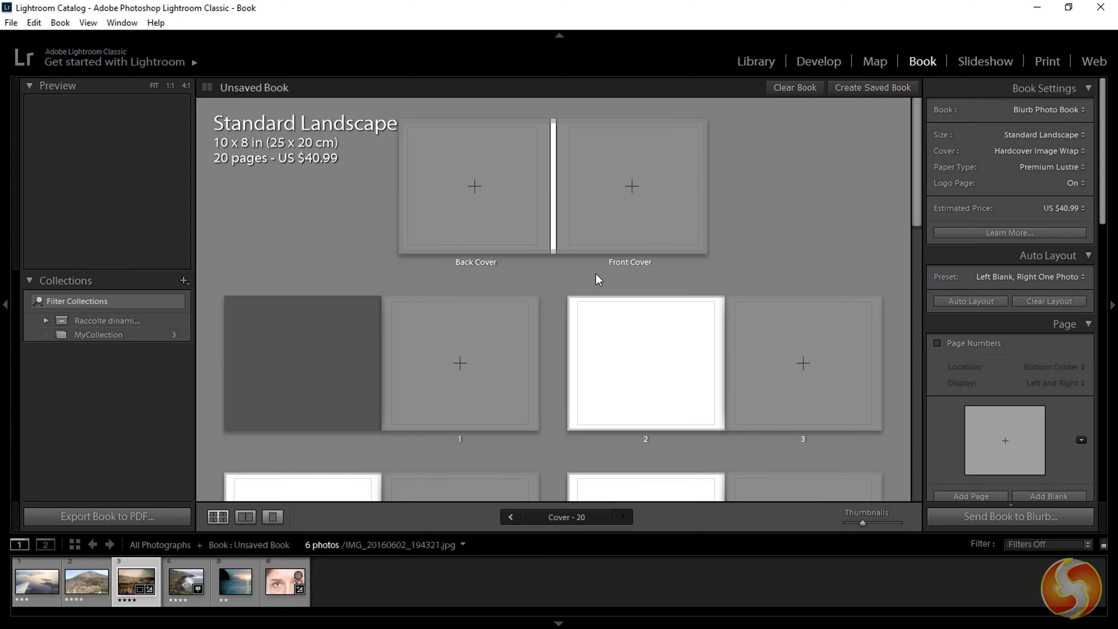
click(988, 62)
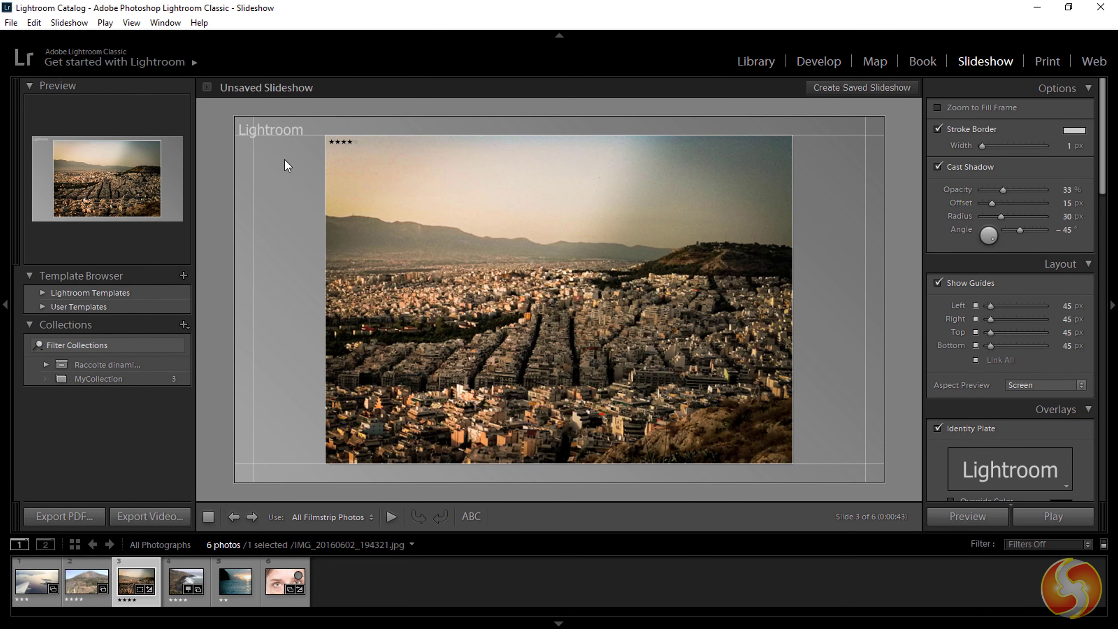
click(79, 578)
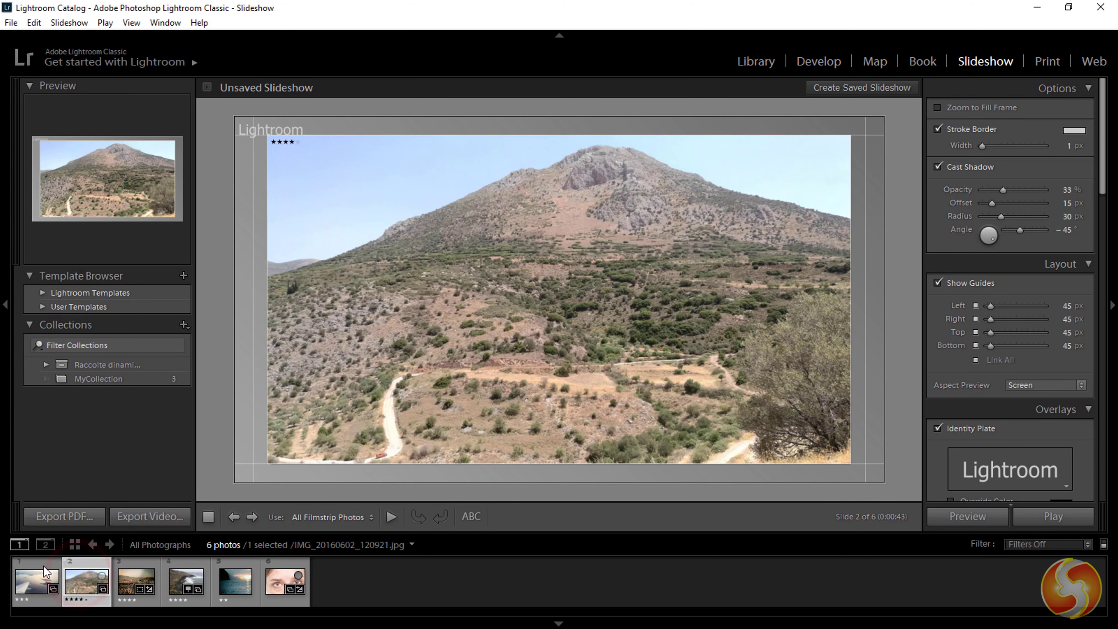
click(38, 573)
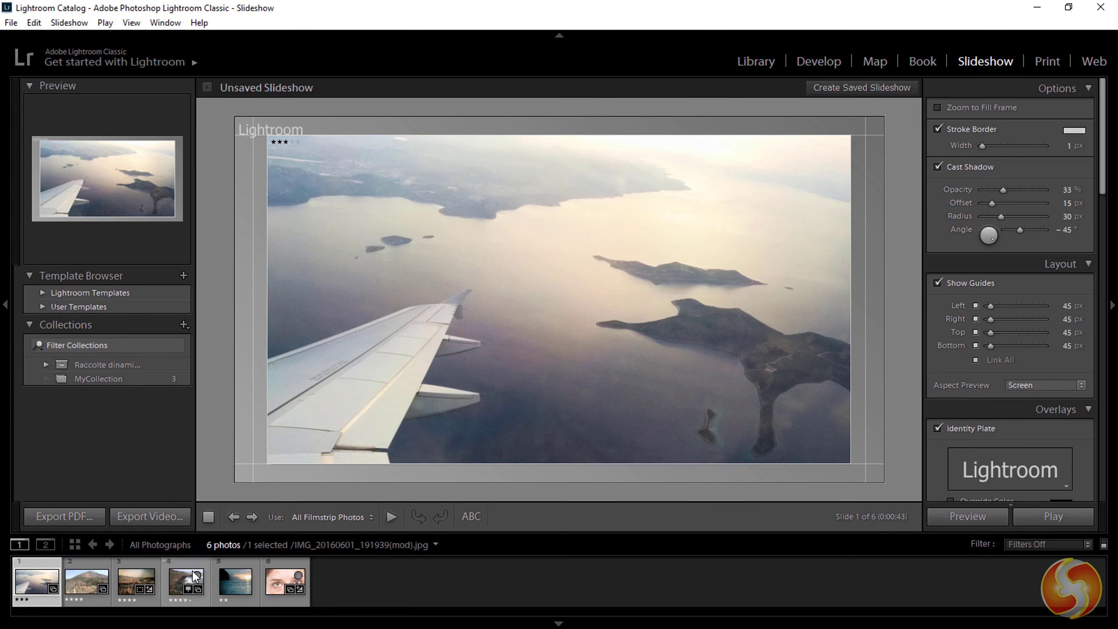
click(185, 578)
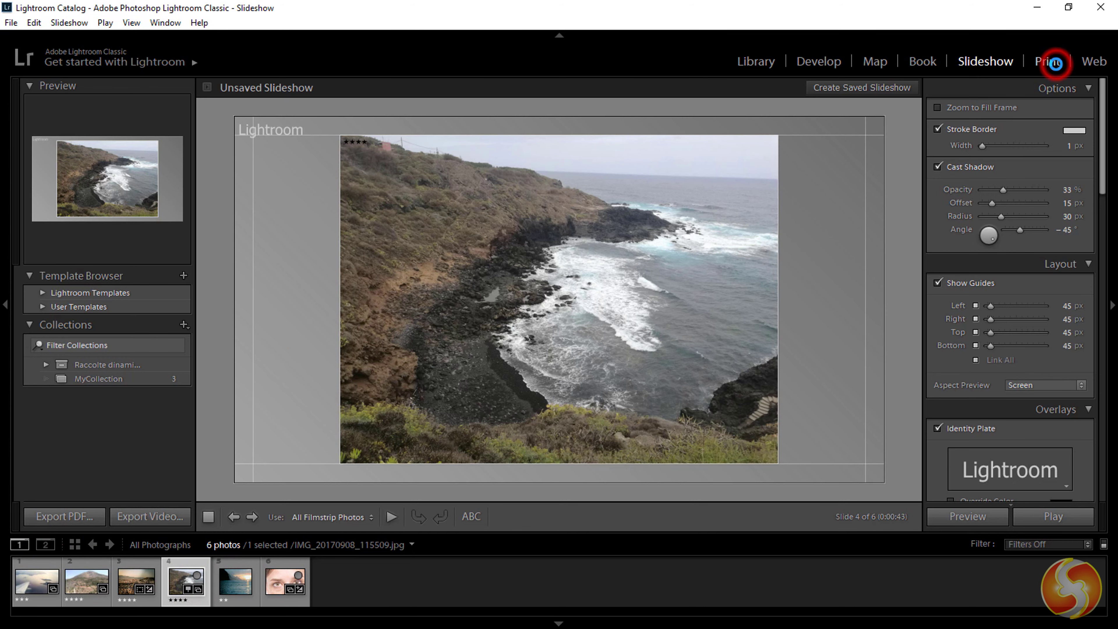
click(1055, 63)
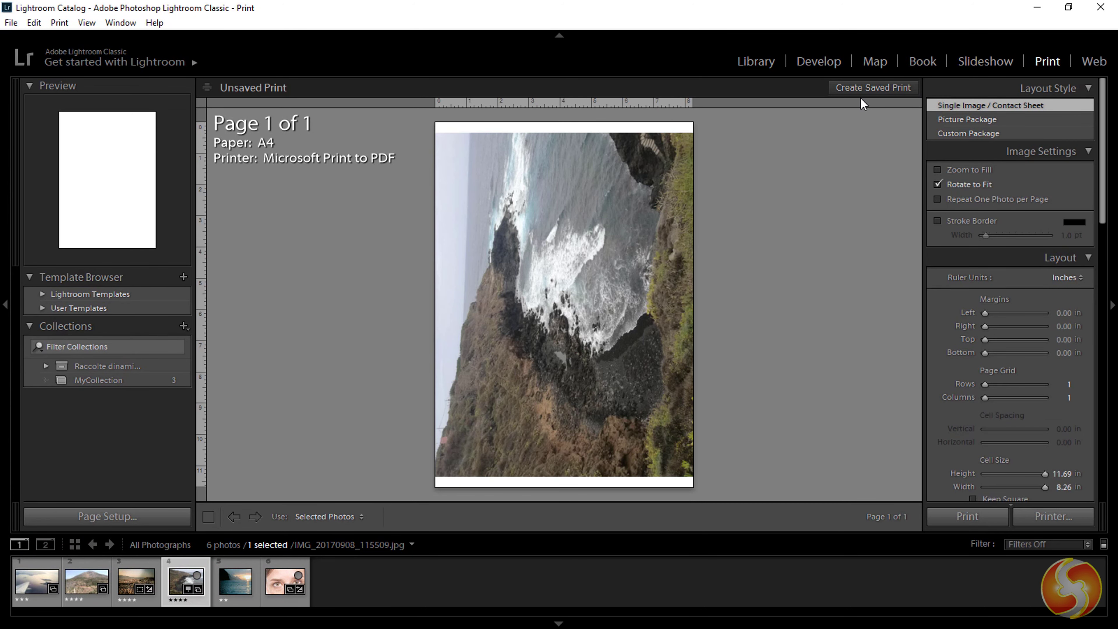